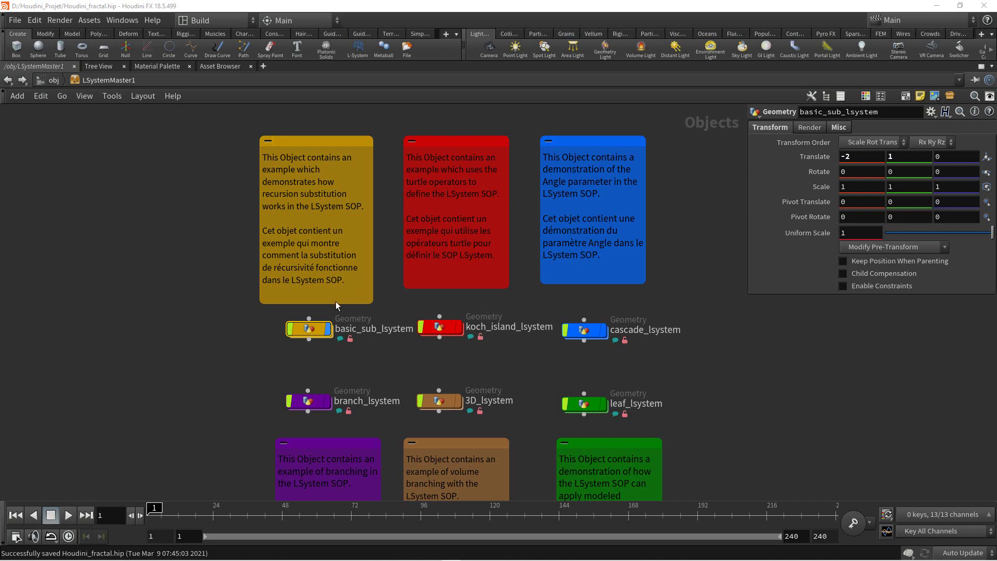
{"action": "mouse_move", "coordinate": [309, 328]}
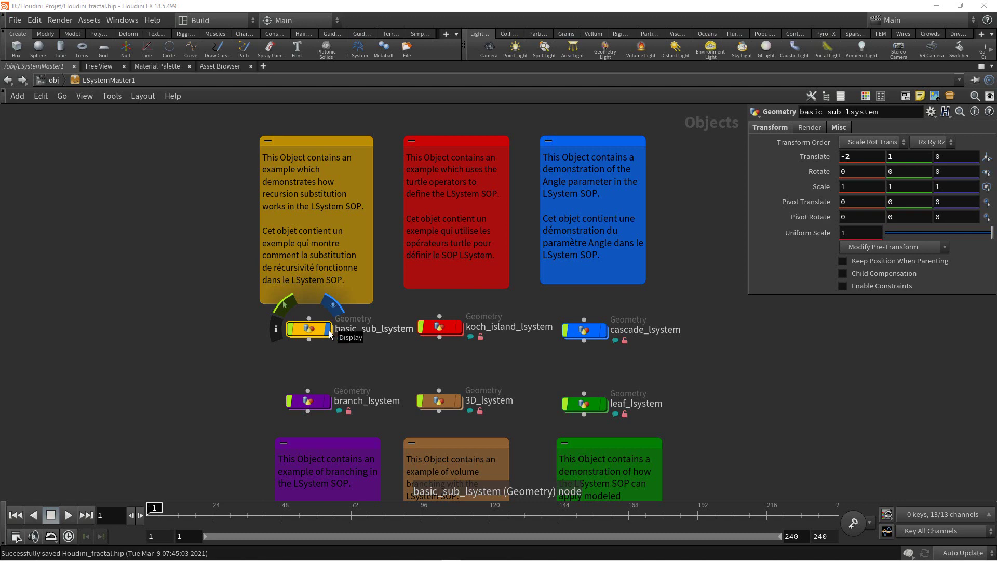
Tilt the 3D view over the grid, then go inside basic_sub_lsystem
{"action": "left_click", "coordinate": [346, 355]}
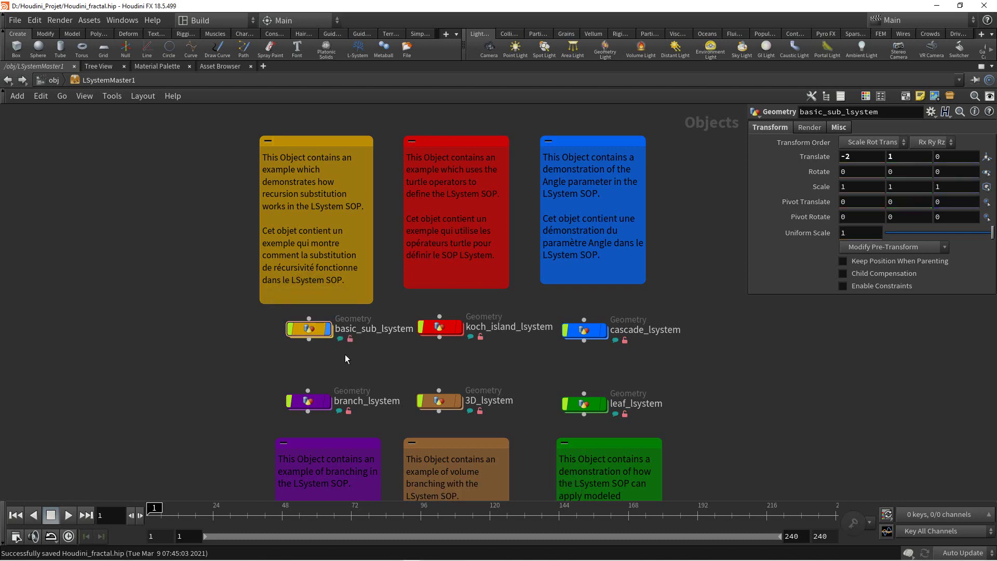
{"action": "key", "text": "ctrl+b"}
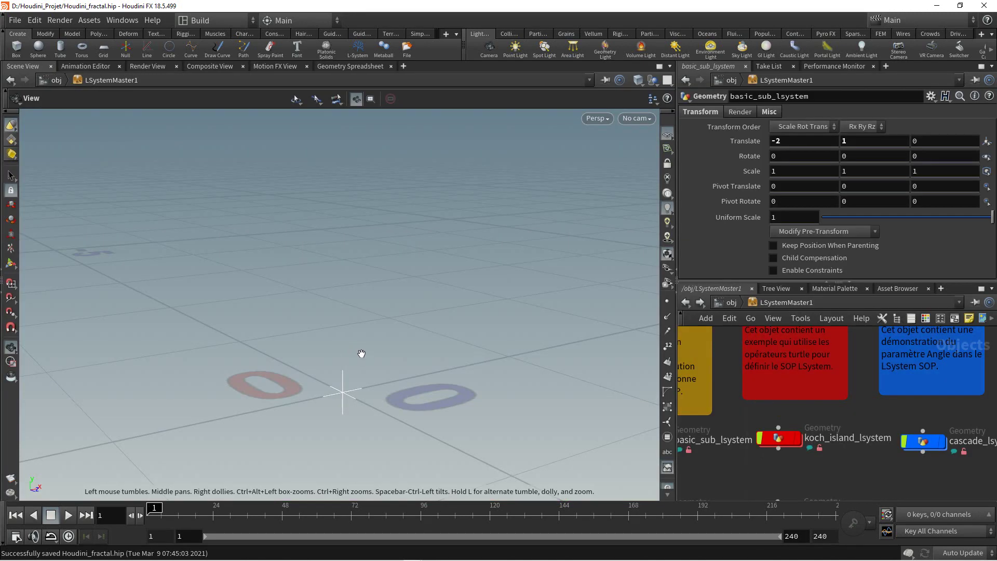
{"action": "left_click_drag", "start_coordinate": [369, 352], "coordinate": [363, 329]}
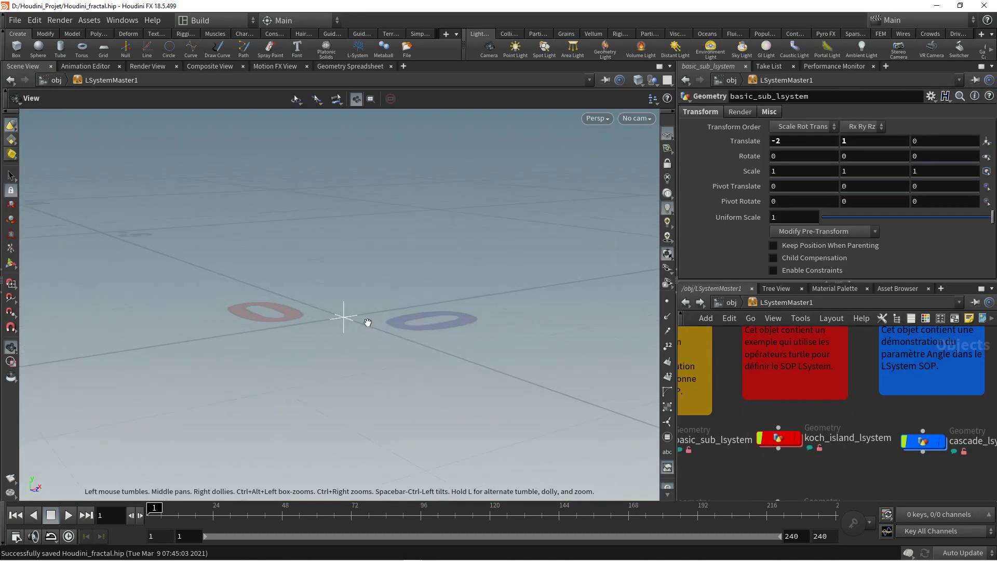
{"action": "left_click_drag", "start_coordinate": [364, 329], "coordinate": [352, 286]}
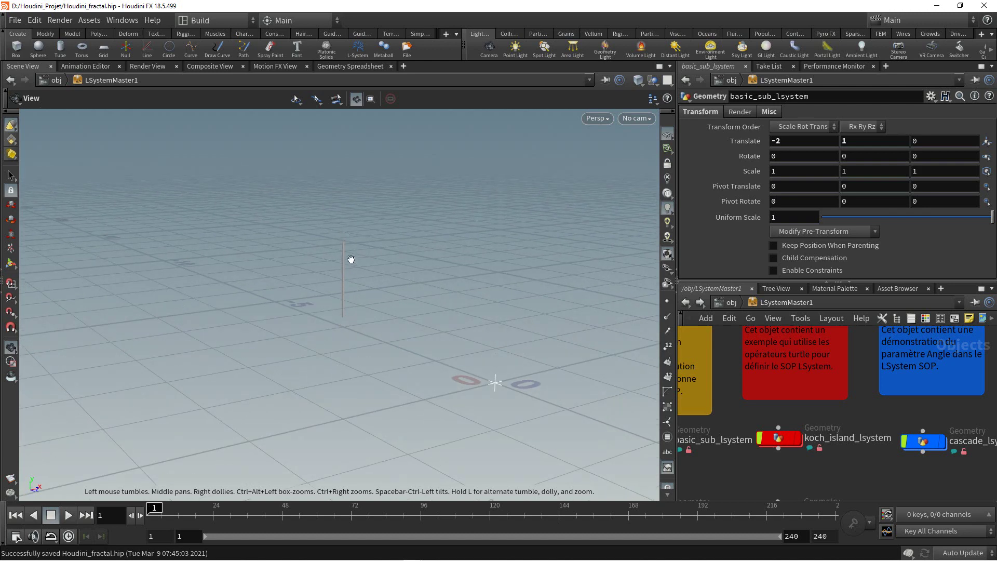
{"action": "key", "text": "ctrl+b"}
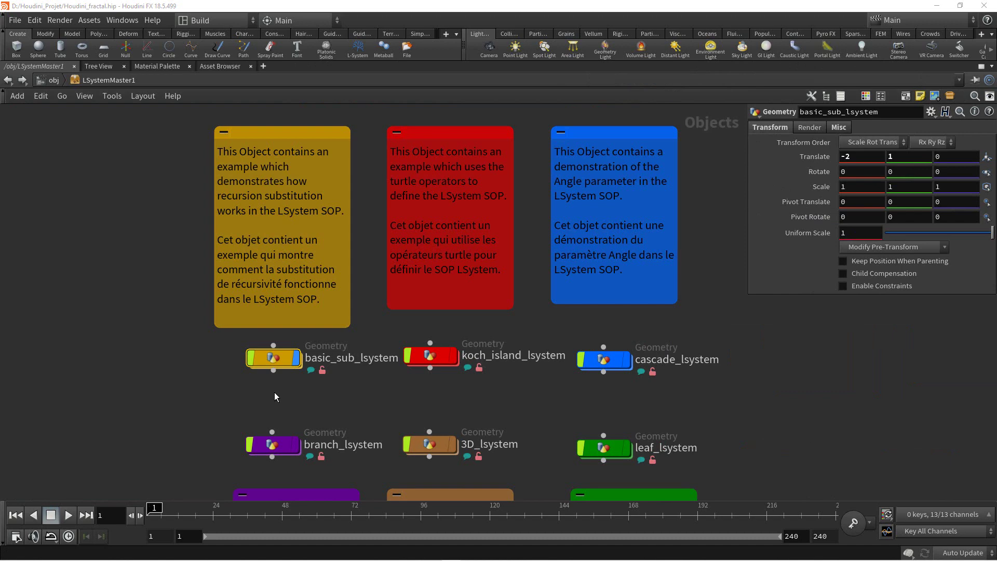
{"action": "double_click", "coordinate": [278, 360]}
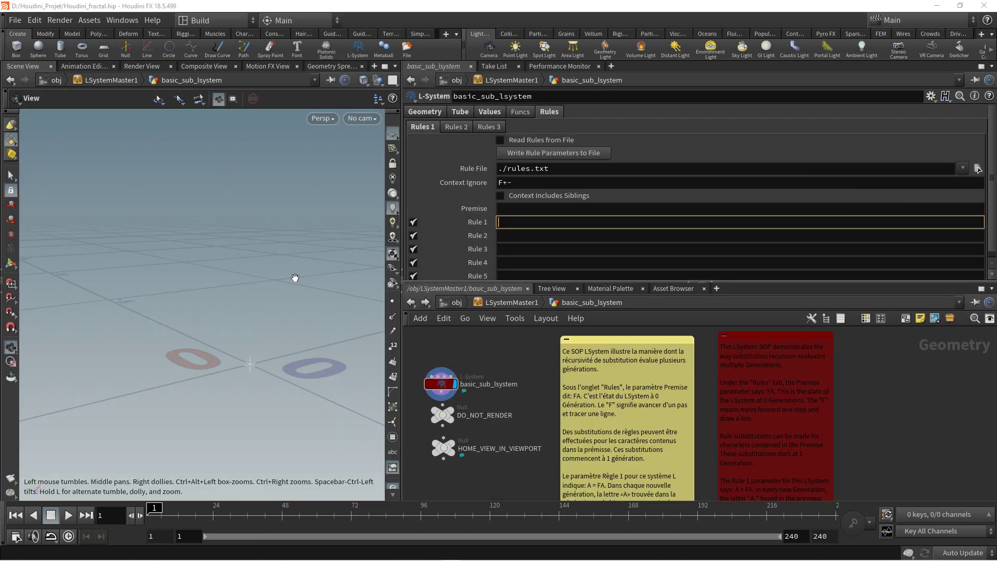
Set the premise to FB and begin rewriting Rule 1 for B
{"action": "left_click", "coordinate": [512, 209]}
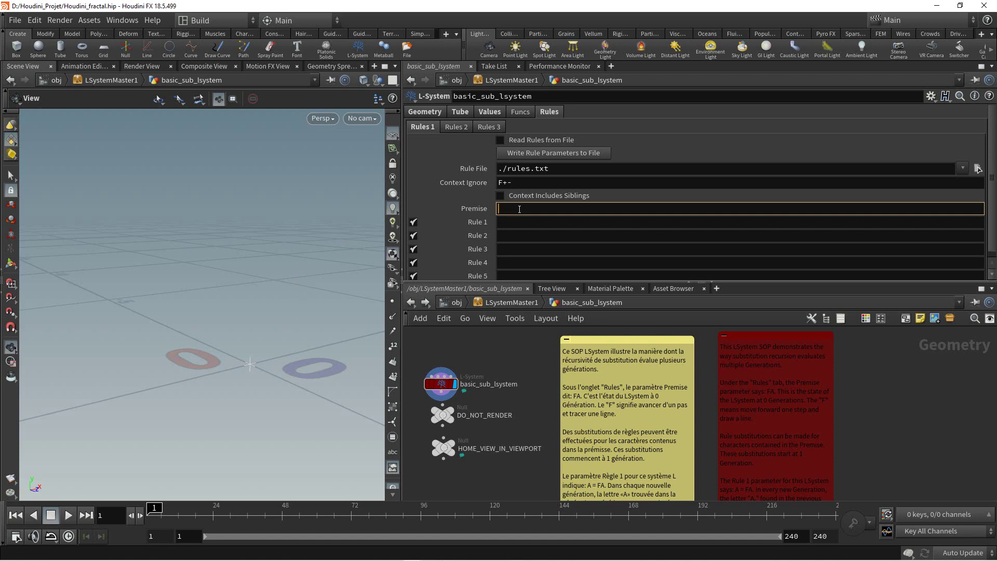
{"action": "type", "text": "FB"}
{"action": "key", "text": "Return"}
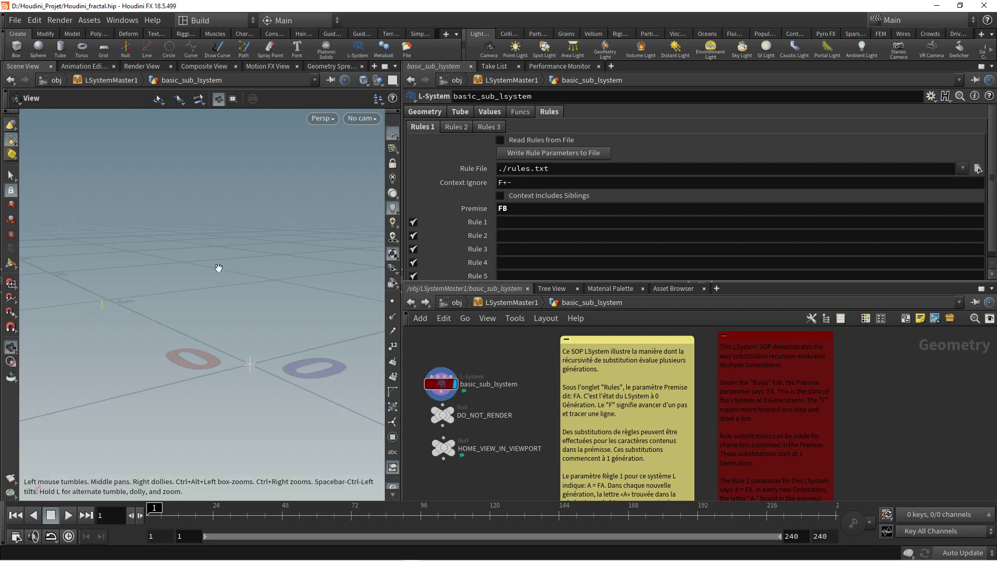
{"action": "left_click", "coordinate": [519, 223]}
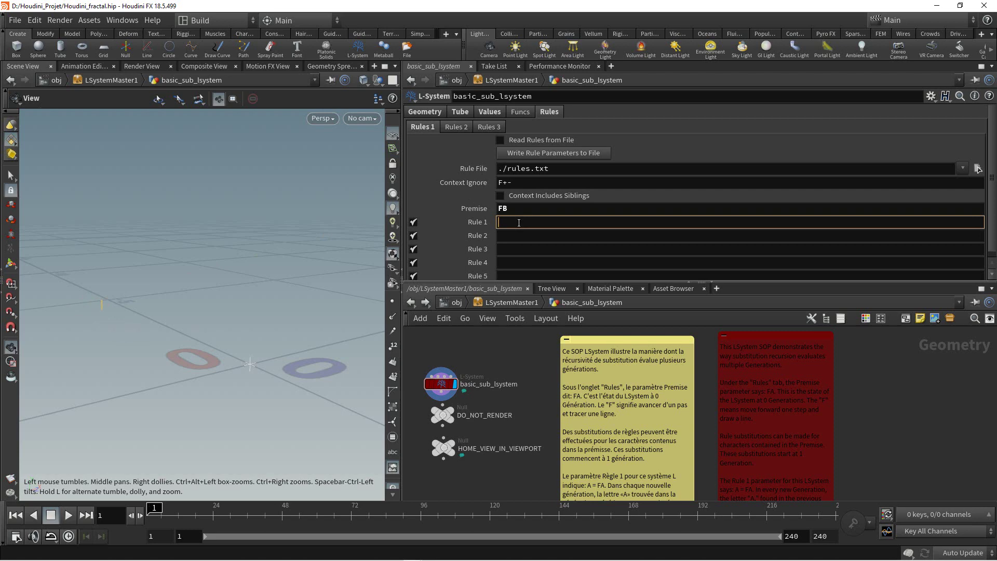
{"action": "type", "text": "B"}
{"action": "type", "text": " = "}
{"action": "type", "text": "["}
{"action": "type", "text": "B"}
{"action": "key", "text": "Return"}
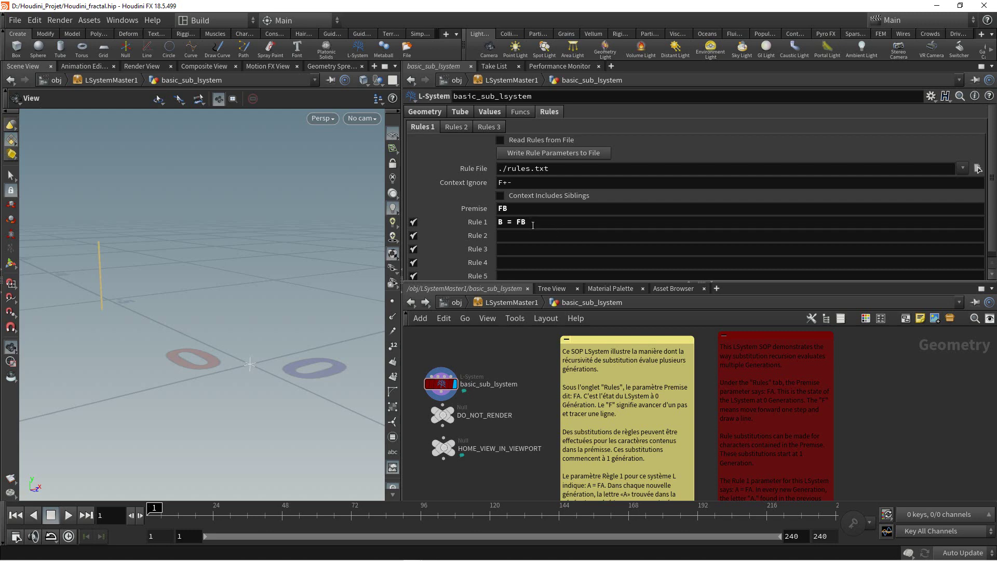
Extend Rule 1 with +FB and -FB so it reads B = FB+FB-FB
{"action": "left_click", "coordinate": [537, 223]}
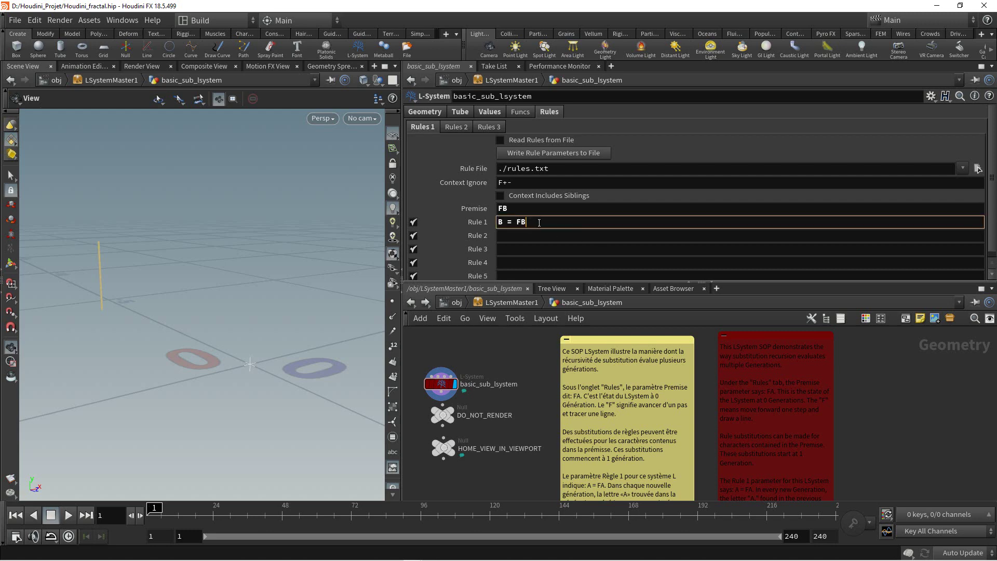
{"action": "type", "text": "+"}
{"action": "type", "text": "FB"}
{"action": "key", "text": "Return"}
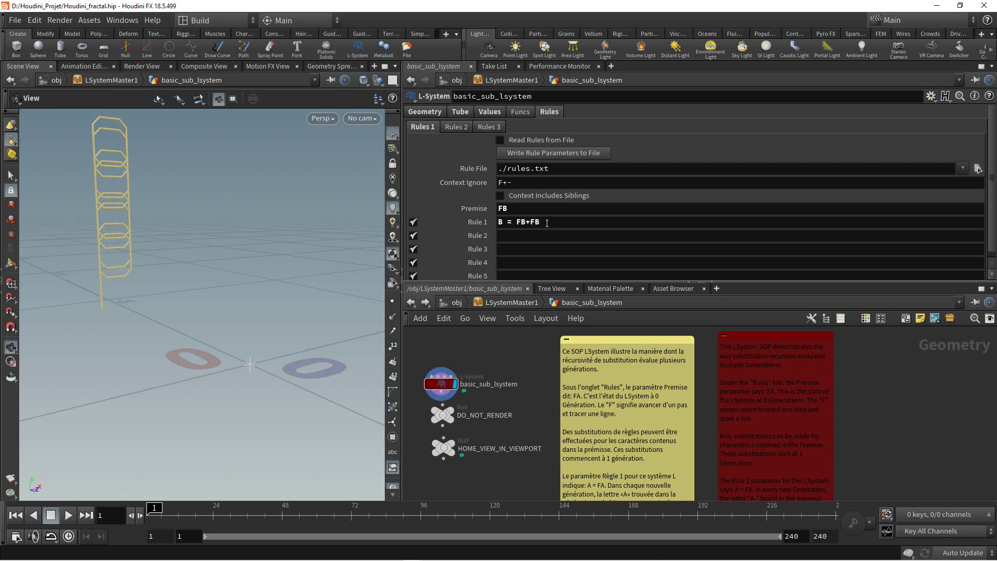
{"action": "left_click", "coordinate": [565, 226]}
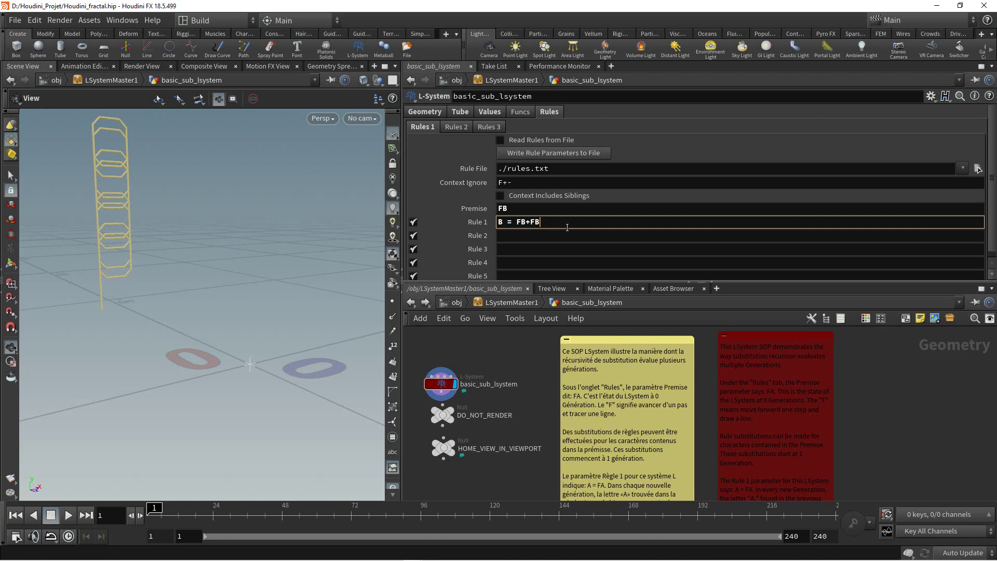
{"action": "type", "text": "-F"}
{"action": "type", "text": "B"}
{"action": "key", "text": "Return"}
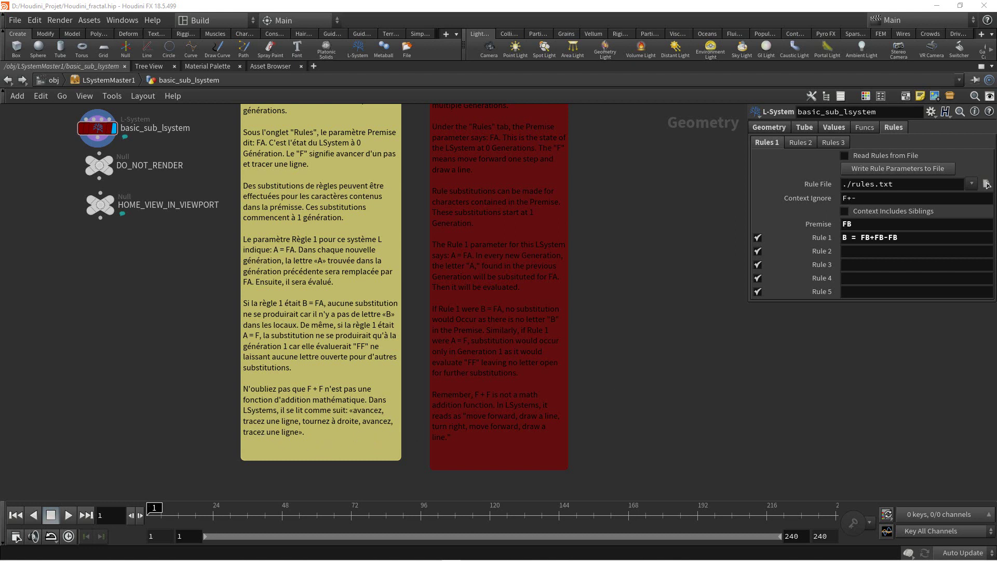
Go up to the LSystemMaster1 network, with koch_island_lsystem's parameters showing
{"action": "key", "text": "u"}
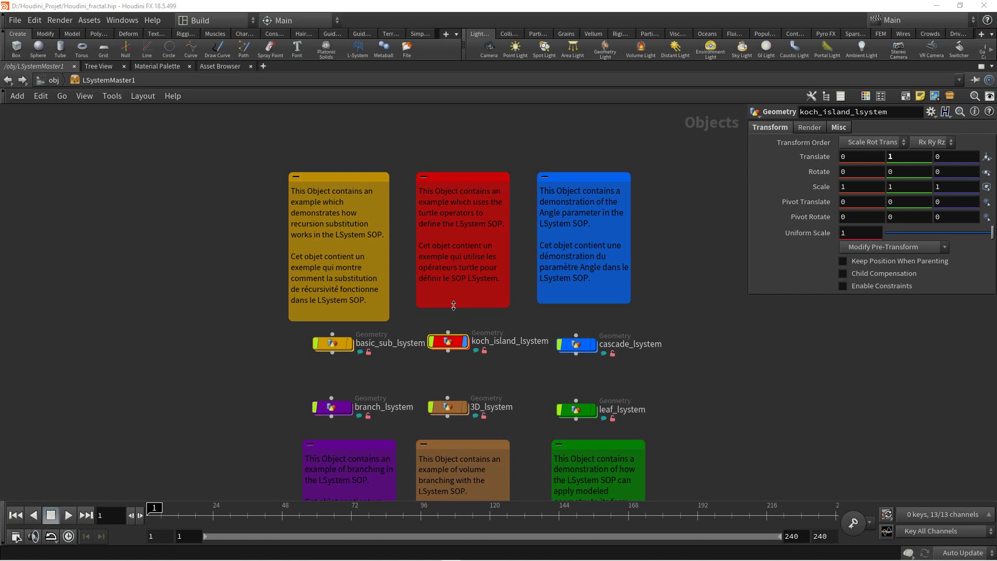
Enter koch_island_lsystem to view premise F-F-F-F and rule F = F-F+F+FF-F-F+F
{"action": "key", "text": "ctrl+b"}
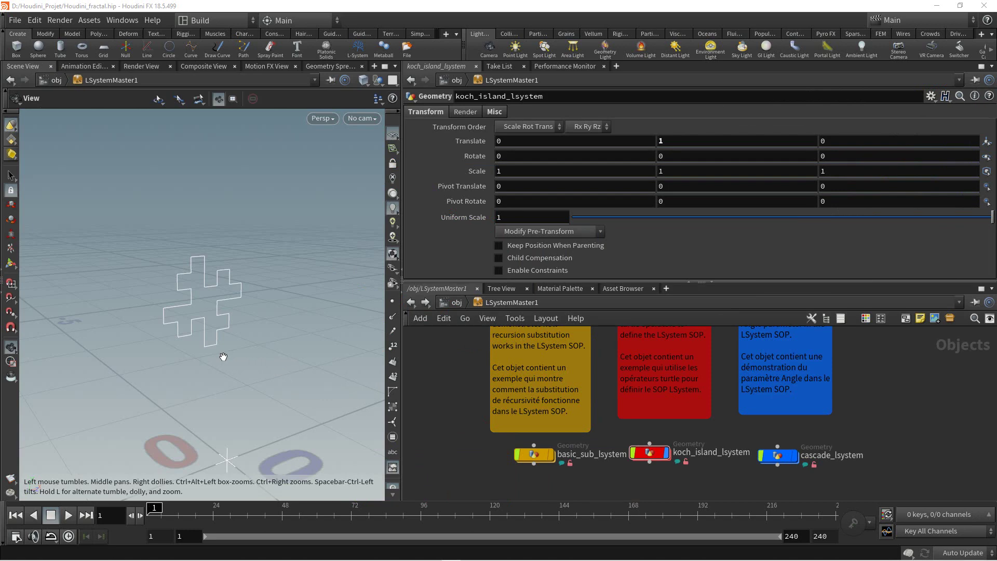
{"action": "key", "text": "ctrl+b"}
{"action": "key", "text": "i"}
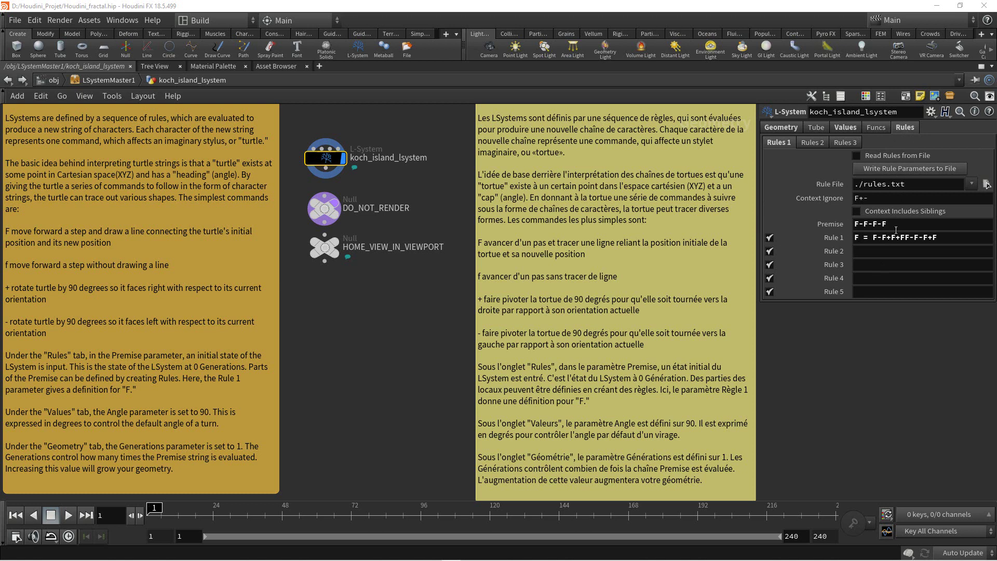
Switch off the Koch island's Rule 1 and check the square result in the viewport
{"action": "left_click", "coordinate": [769, 239]}
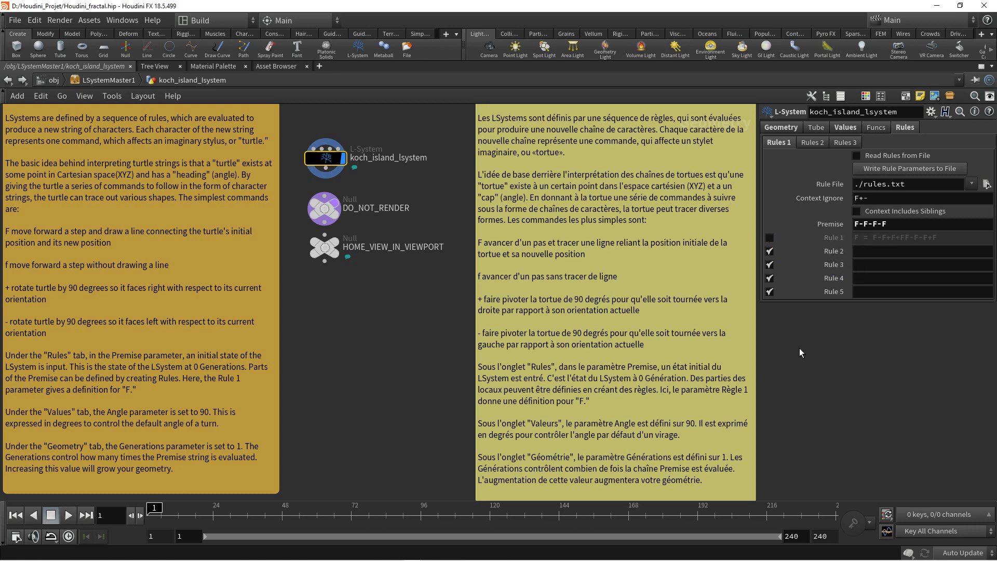
{"action": "key", "text": "ctrl+b"}
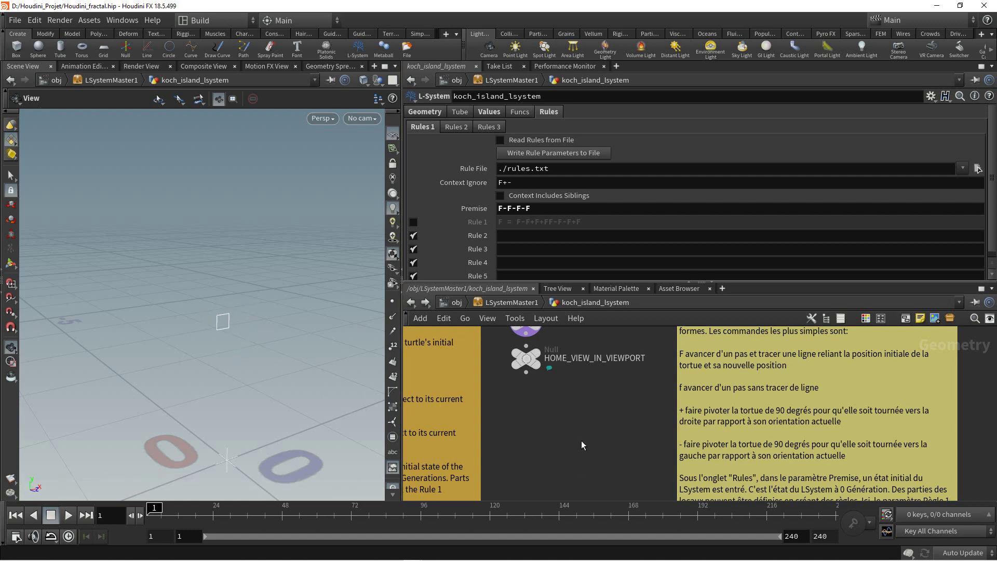
{"action": "key", "text": "ctrl+b"}
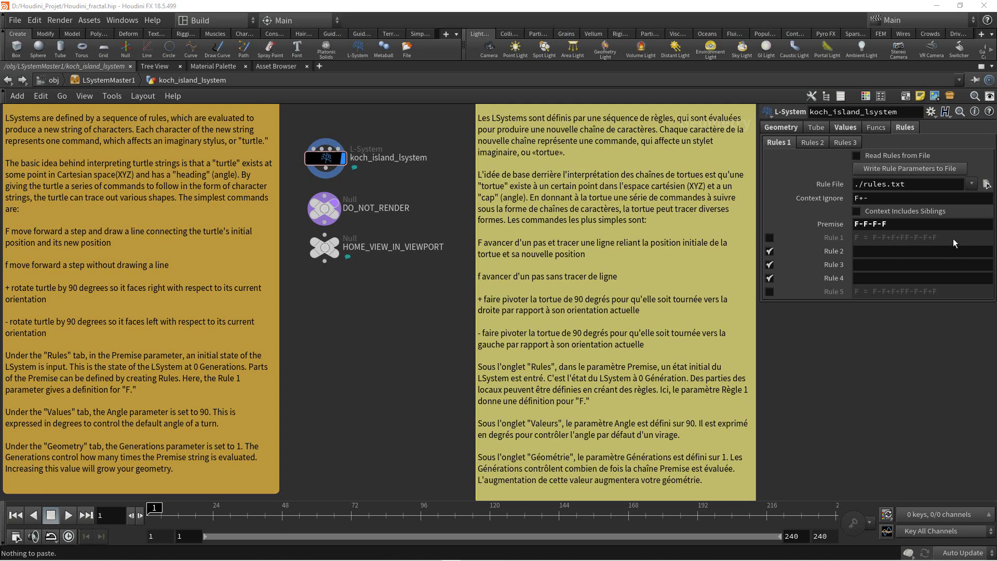
Shorten Rule 1 to F = F-F+F+FF, then disable it and enable Rule 5
{"action": "key", "text": "ctrl+b"}
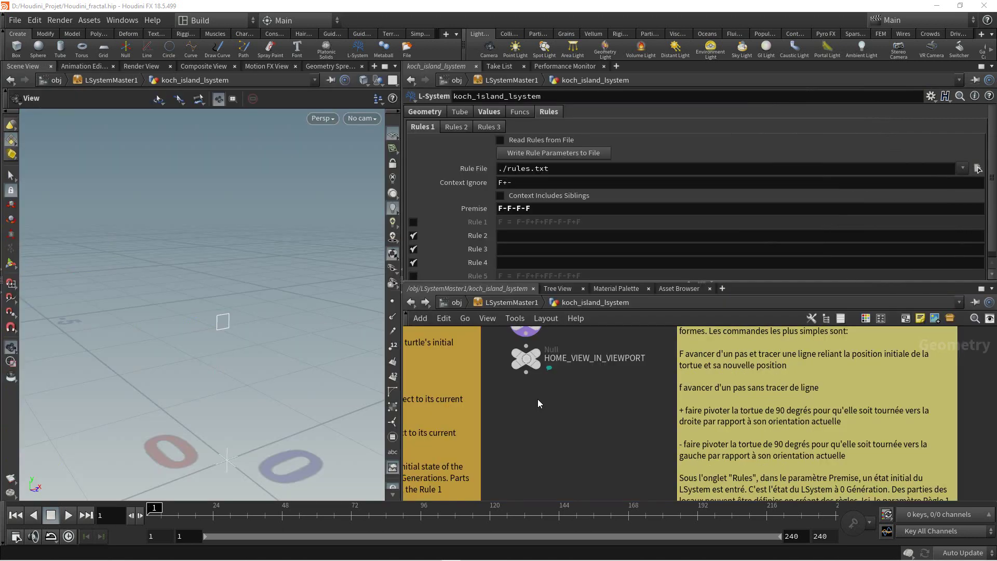
{"action": "left_click", "coordinate": [413, 223]}
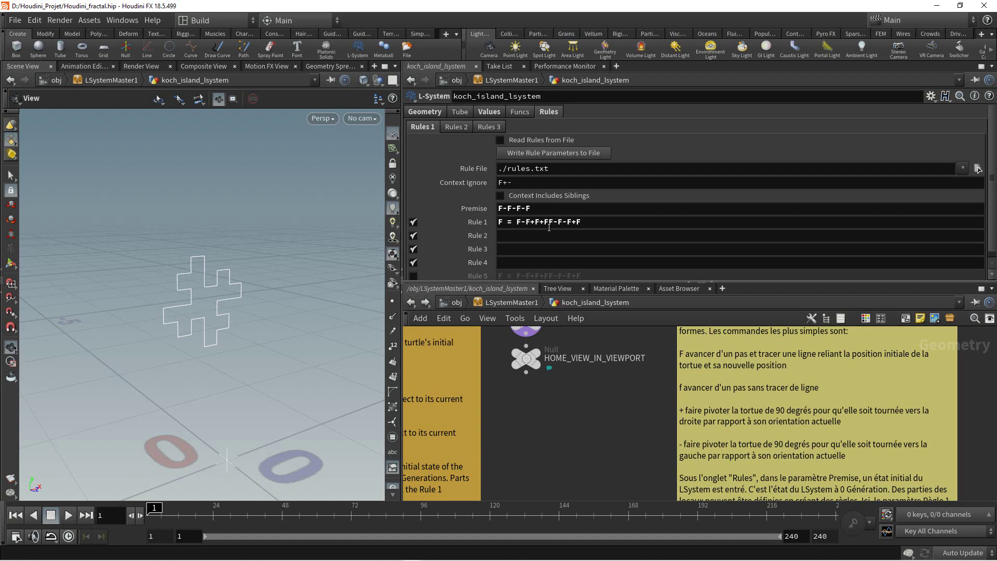
{"action": "left_click", "coordinate": [583, 223]}
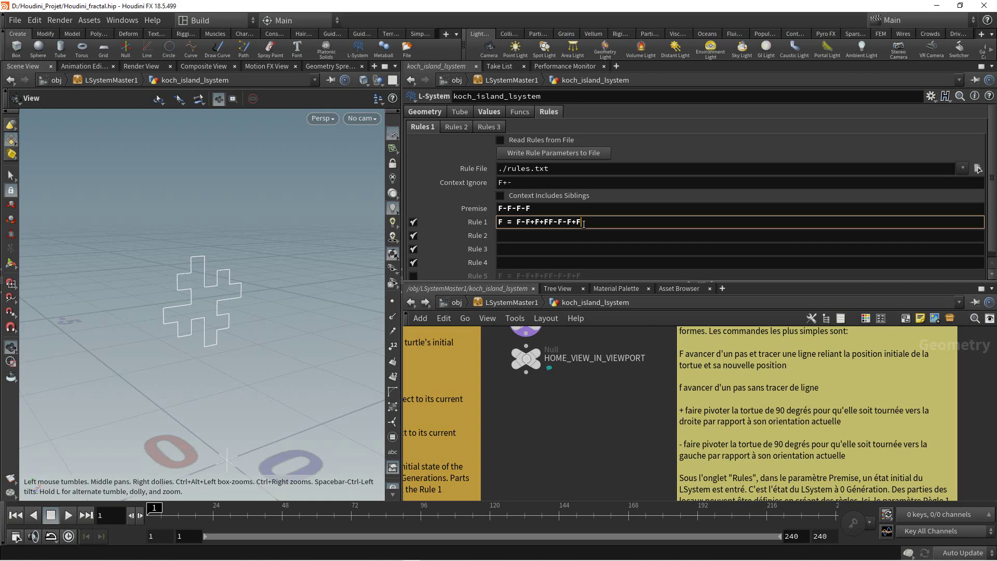
{"action": "key", "text": "BackSpace"}
{"action": "key", "text": "BackSpace"}
{"action": "key", "text": "Return"}
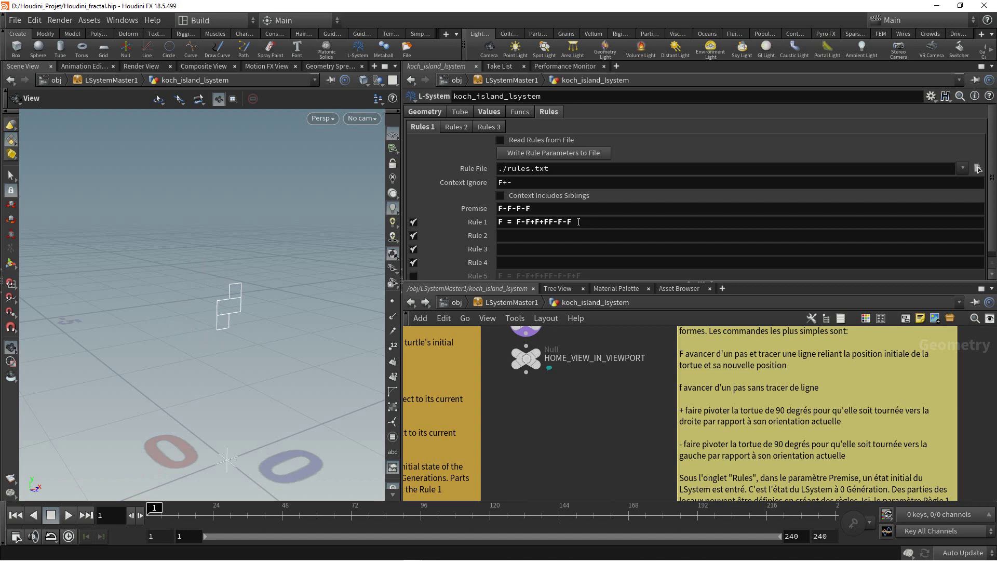
{"action": "left_click", "coordinate": [578, 221]}
{"action": "key", "text": "BackSpace"}
{"action": "key", "text": "BackSpace"}
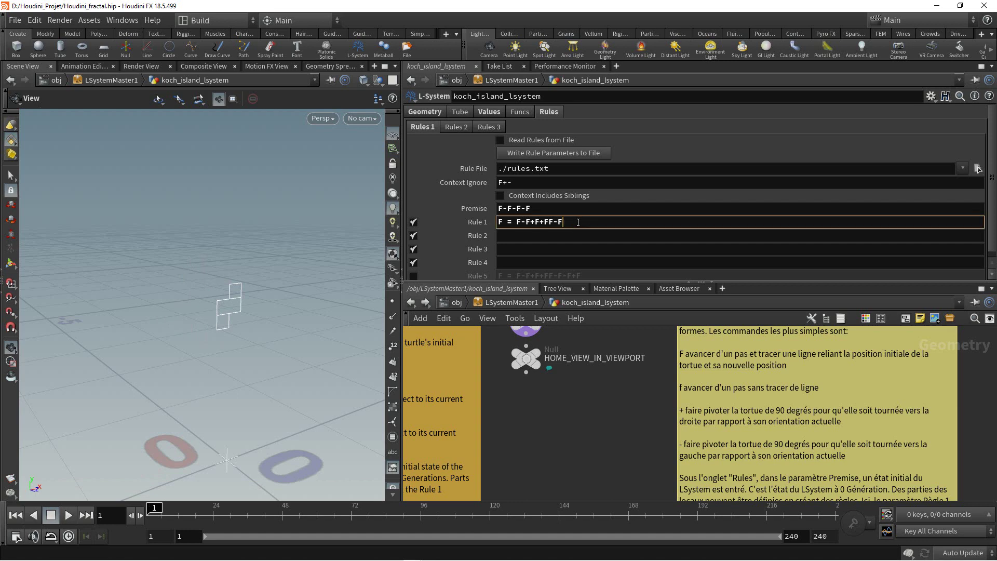
{"action": "key", "text": "BackSpace"}
{"action": "key", "text": "BackSpace"}
{"action": "key", "text": "Return"}
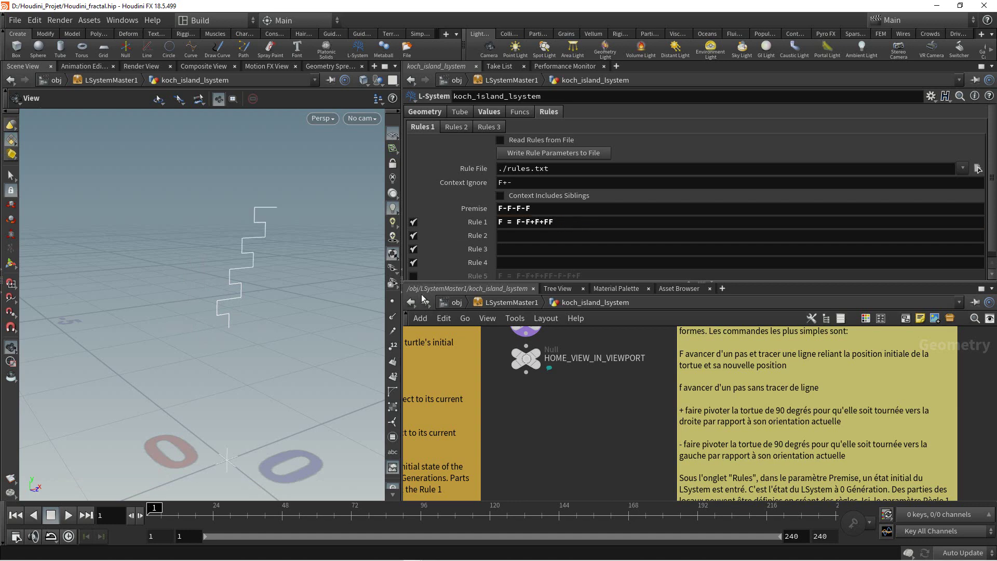
{"action": "left_click", "coordinate": [413, 222]}
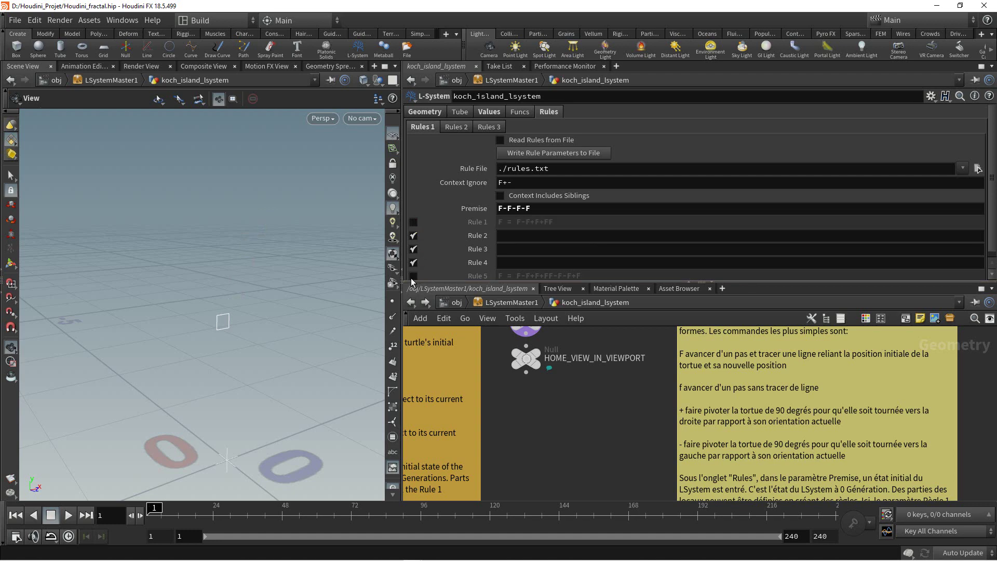
{"action": "left_click", "coordinate": [413, 275]}
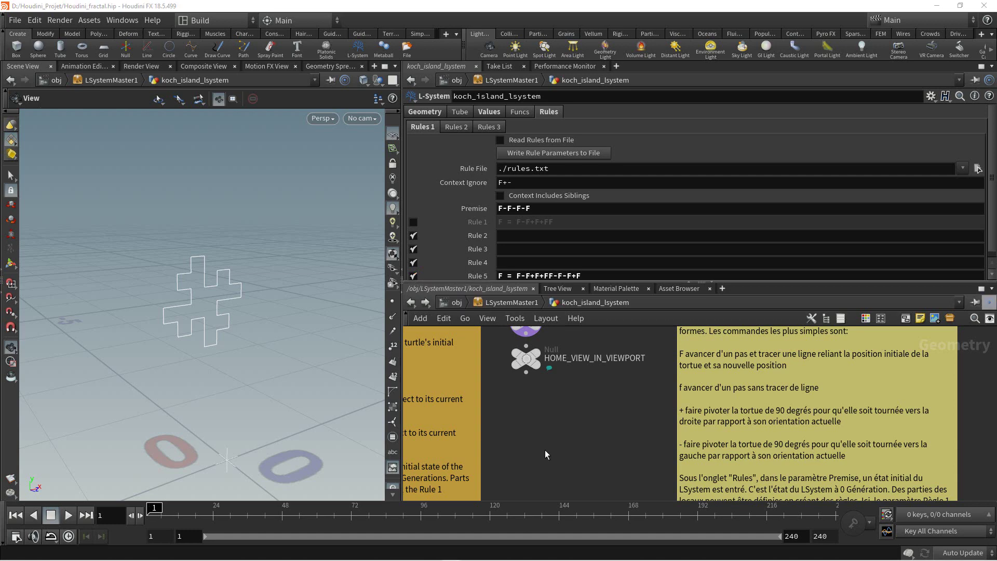
Lower the Koch island's Angle from 90 to about 58 on the Values tab
{"action": "left_click", "coordinate": [496, 112]}
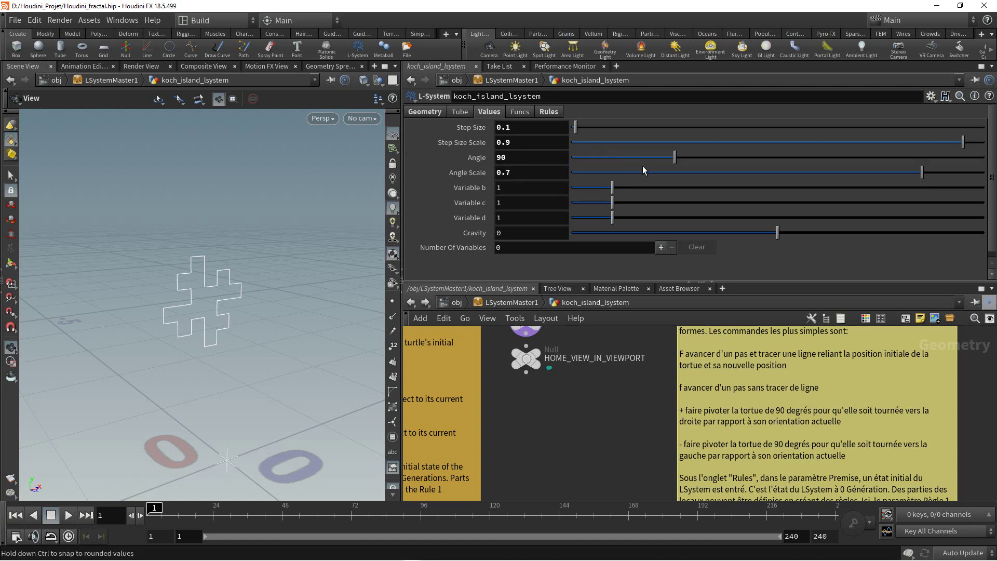
{"action": "left_click_drag", "start_coordinate": [674, 157], "coordinate": [637, 150]}
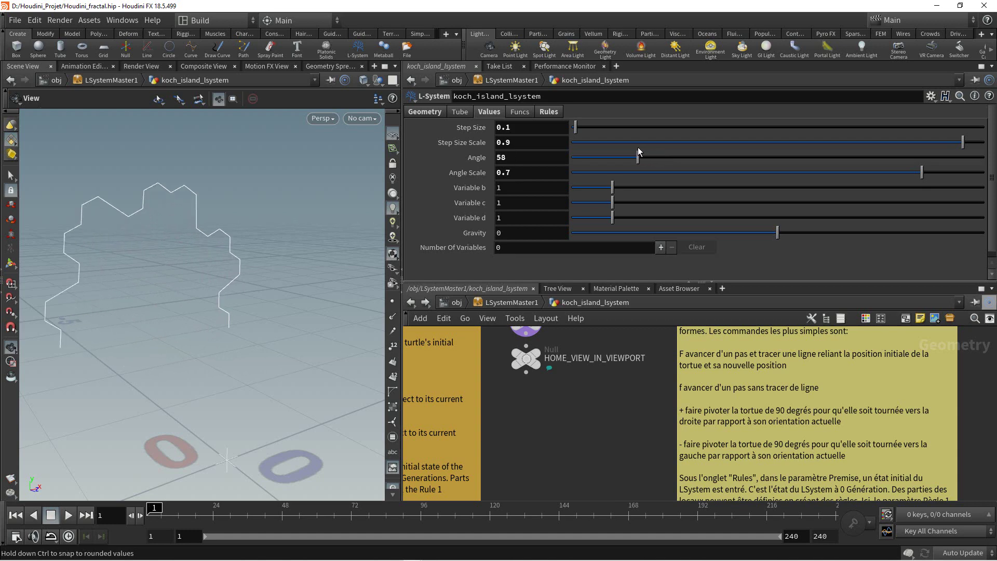
{"action": "left_click", "coordinate": [425, 112]}
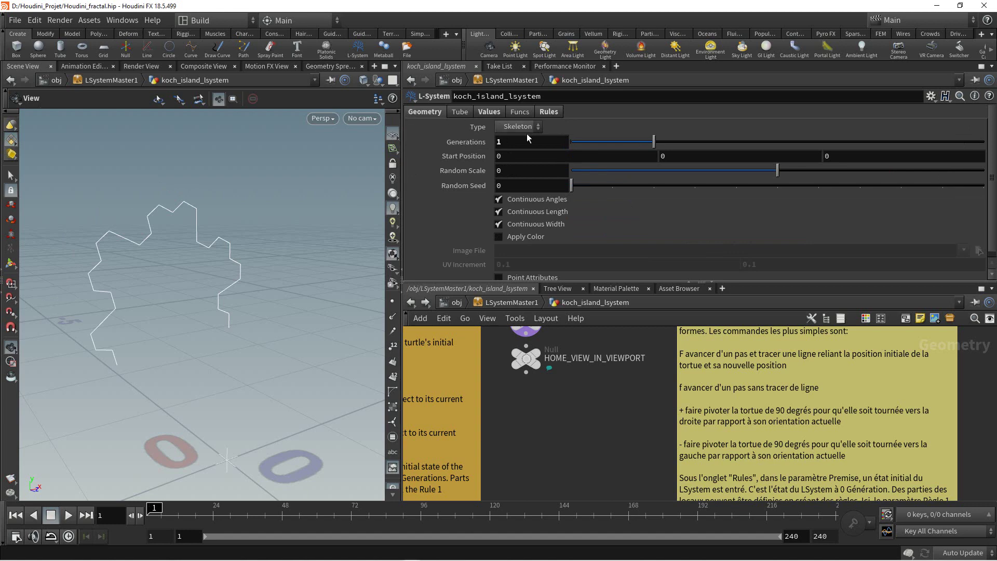
Make the L-System a Tube with randomised scale and Apply Color turned on
{"action": "left_click", "coordinate": [538, 126]}
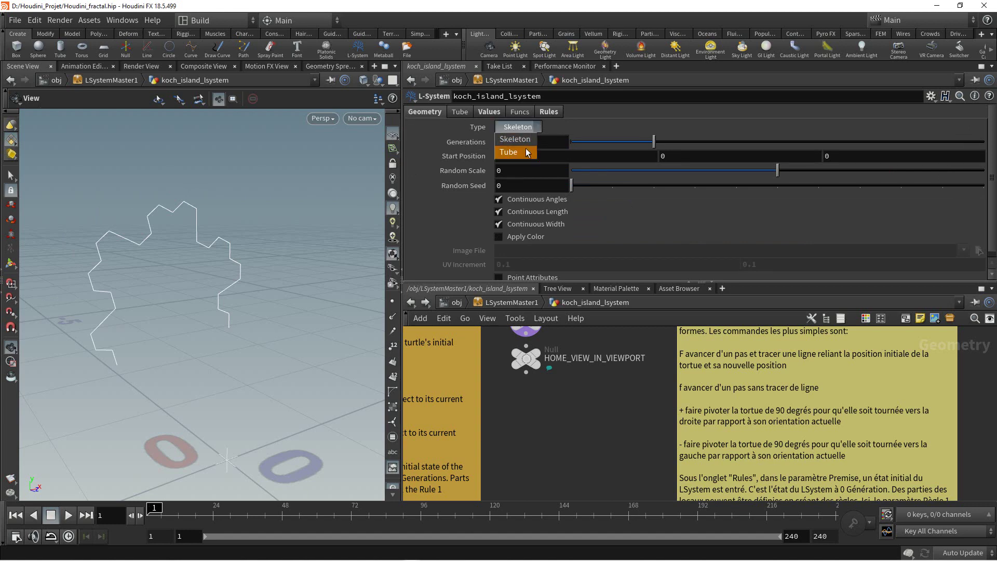
{"action": "left_click", "coordinate": [526, 145]}
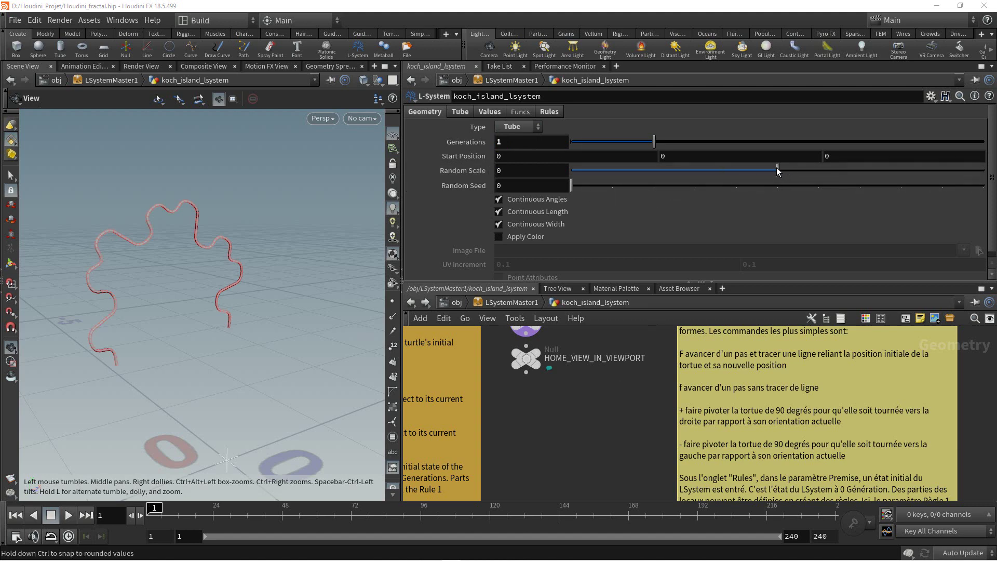
{"action": "mouse_move", "coordinate": [783, 173]}
{"action": "left_mouse_down"}
{"action": "mouse_move", "coordinate": [836, 174]}
{"action": "mouse_move", "coordinate": [718, 148]}
{"action": "left_mouse_up"}
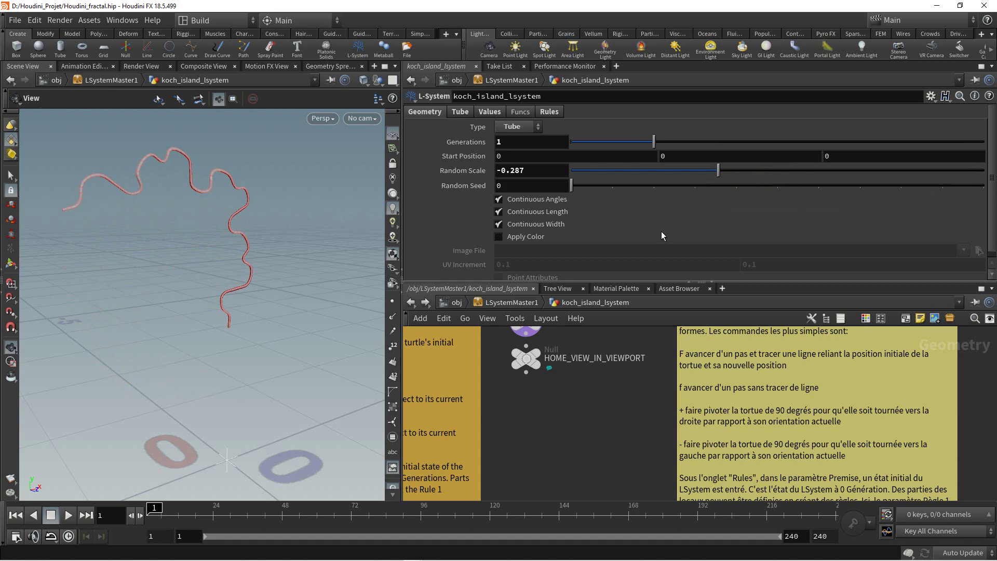
{"action": "left_click", "coordinate": [499, 236]}
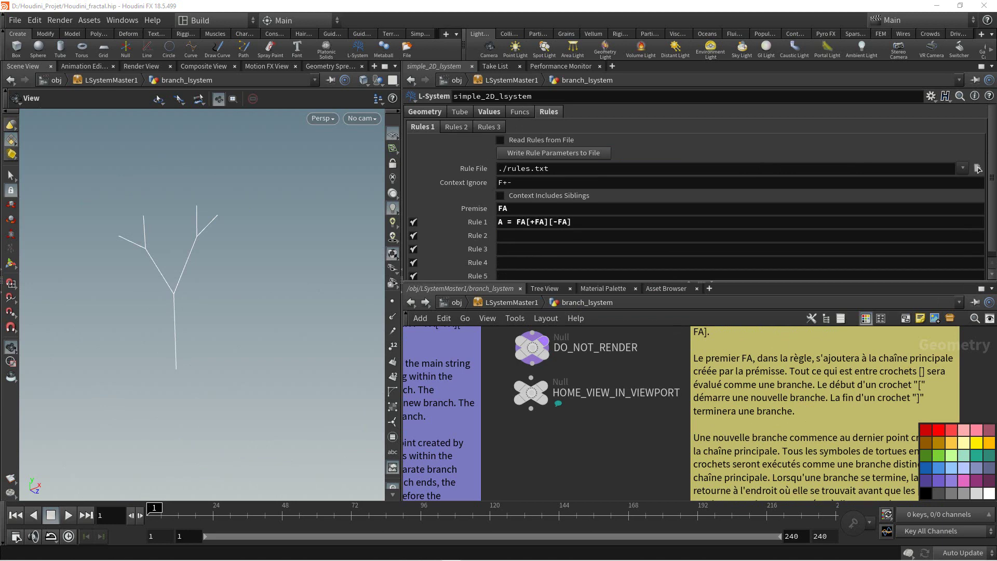
Read the branch example notes, then append FA and [+FA] to Rule 1
{"action": "key", "text": "ctrl+b"}
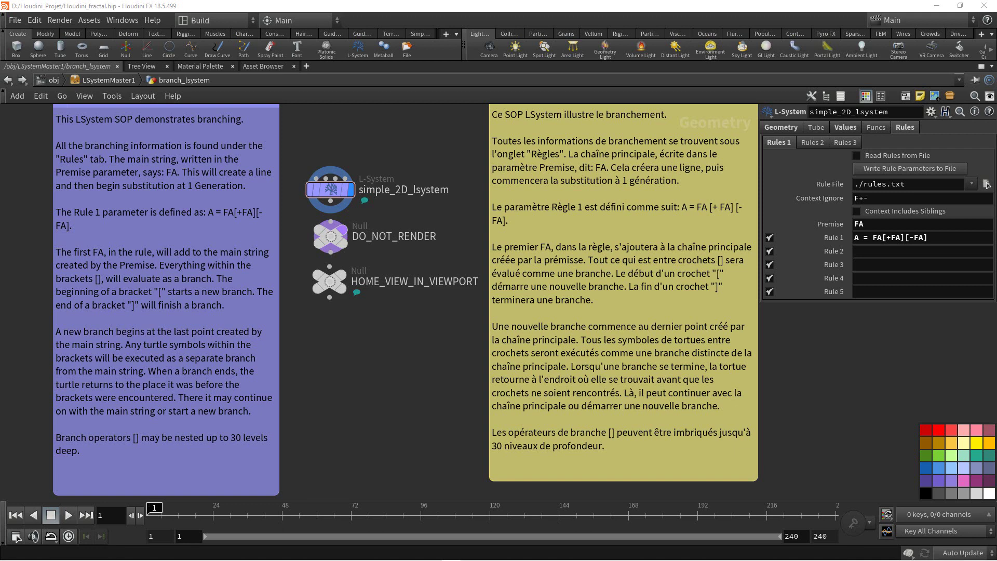
{"action": "key", "text": "ctrl+b"}
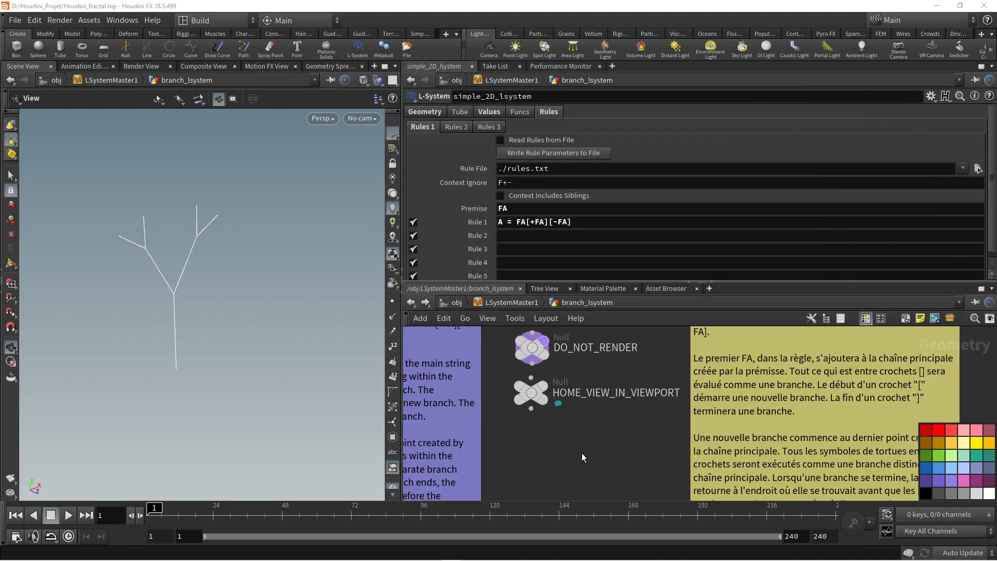
{"action": "left_click", "coordinate": [600, 226]}
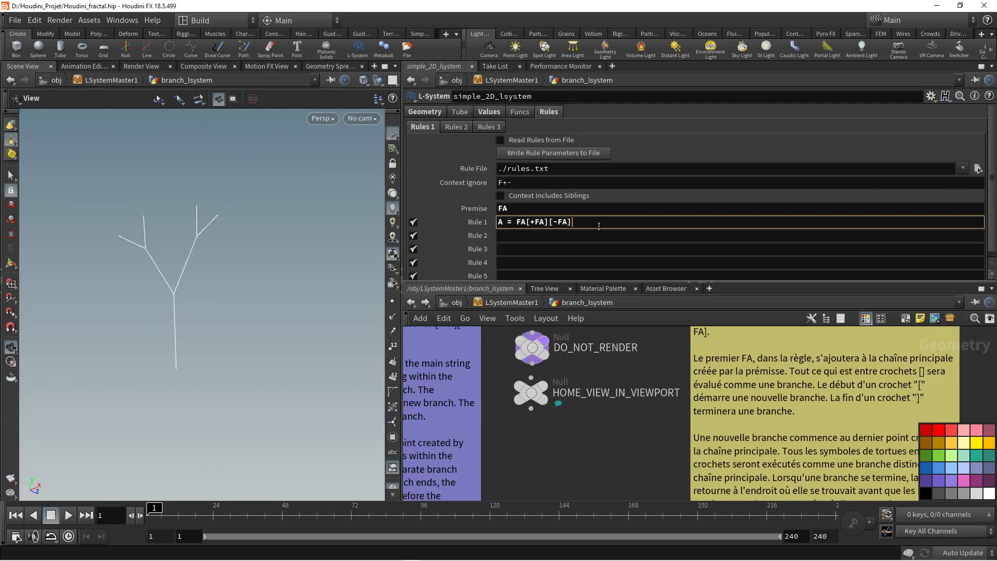
{"action": "type", "text": "F"}
{"action": "type", "text": "A"}
{"action": "key", "text": "Return"}
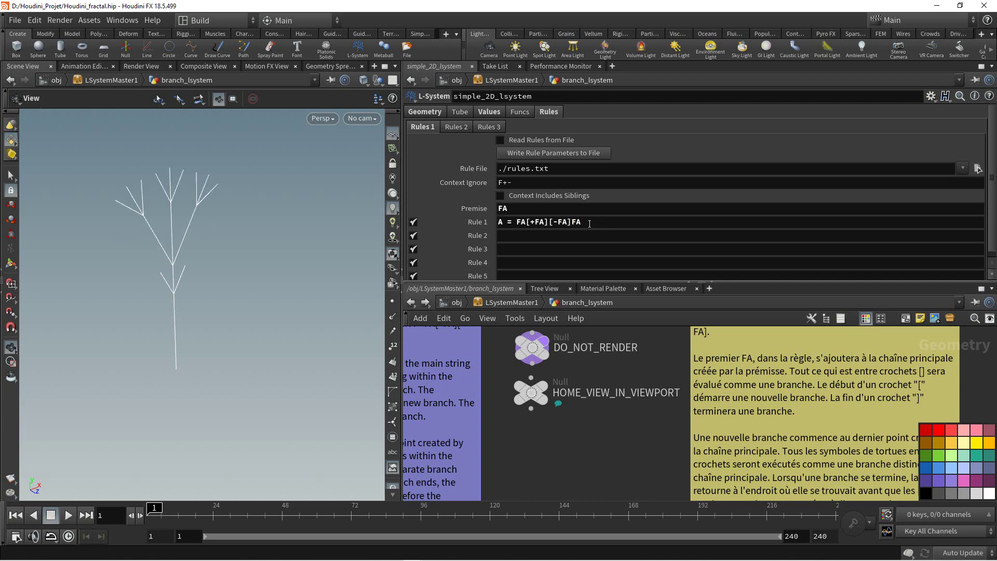
{"action": "left_click", "coordinate": [589, 224]}
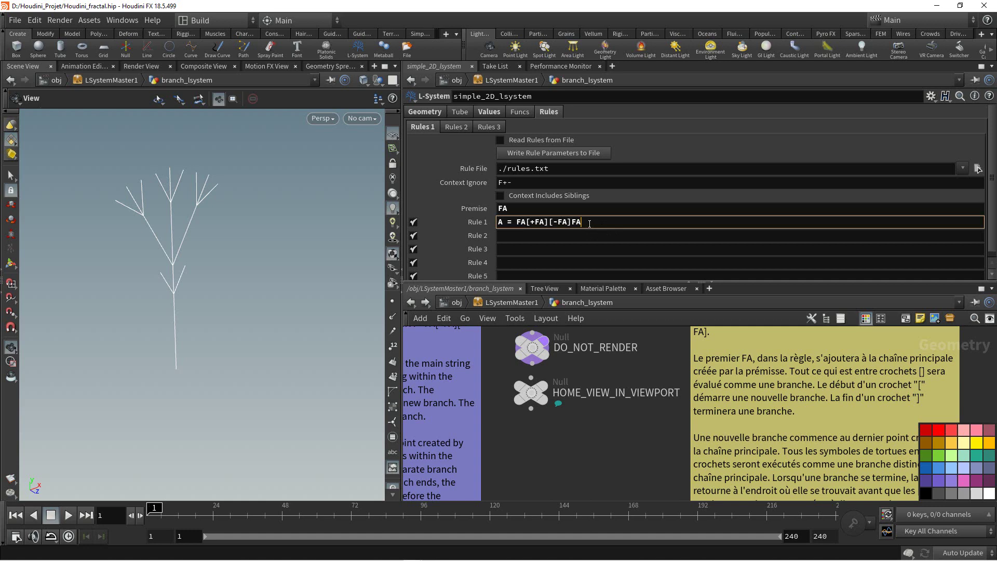
{"action": "type", "text": "["}
{"action": "type", "text": "+F"}
{"action": "type", "text": "A"}
{"action": "type", "text": "]"}
{"action": "key", "text": "Return"}
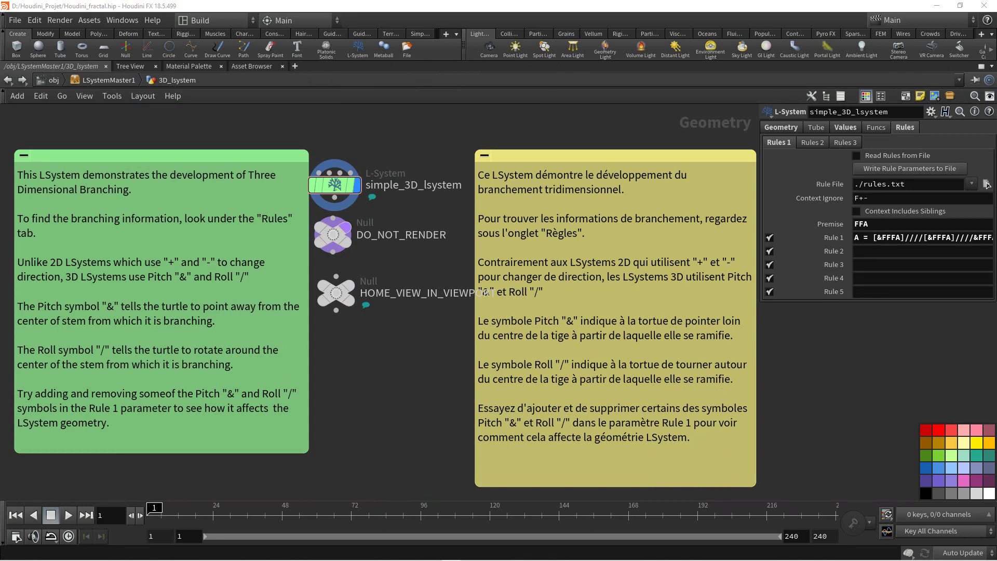
Pan the network editor to bring the example notes into view
{"action": "middle_click_drag", "start_coordinate": [453, 385], "coordinate": [400, 379]}
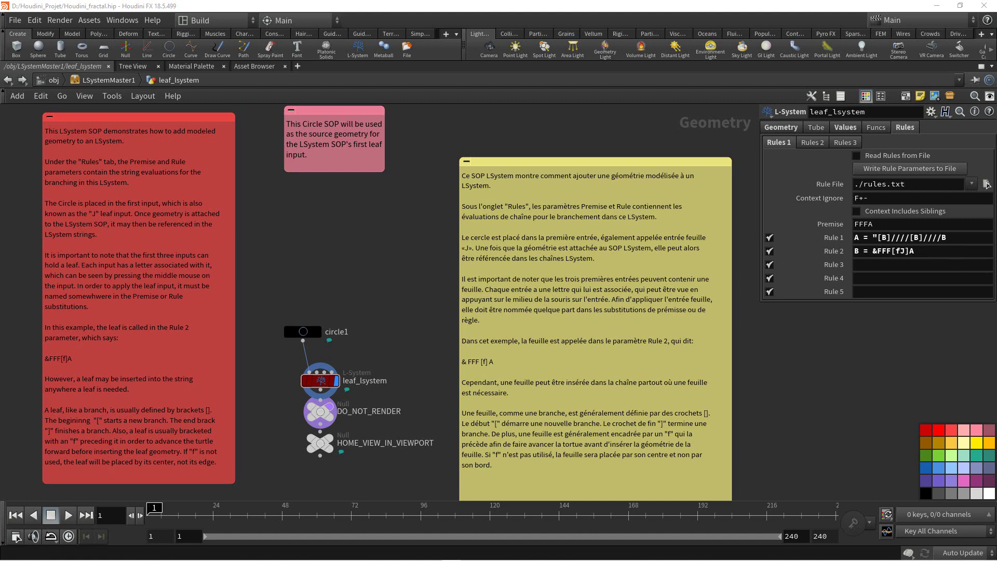
Inspect circle1's parameters, then reselect leaf_lsystem to see its rules
{"action": "left_click", "coordinate": [303, 331]}
{"action": "mouse_move", "coordinate": [320, 381]}
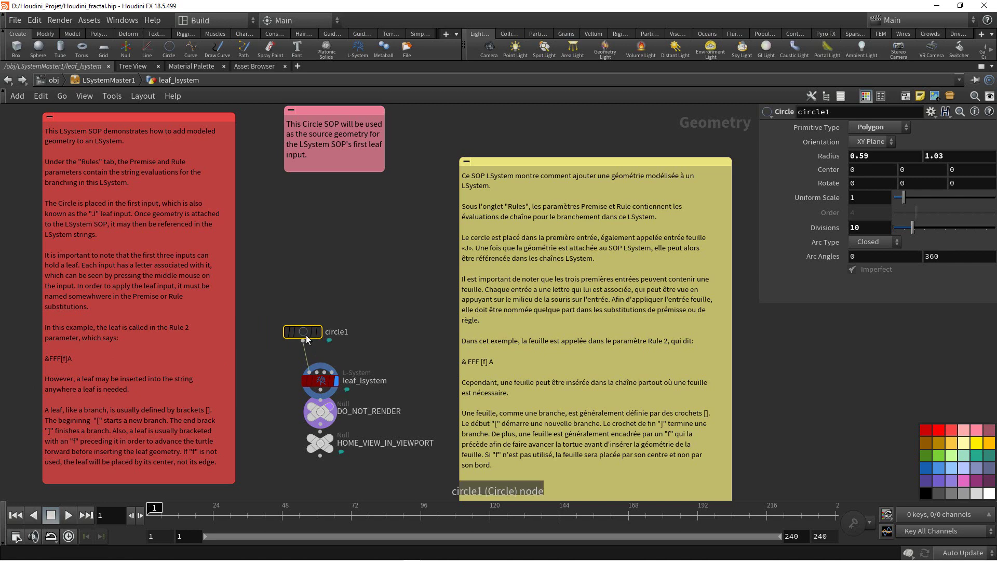
{"action": "left_click", "coordinate": [318, 384]}
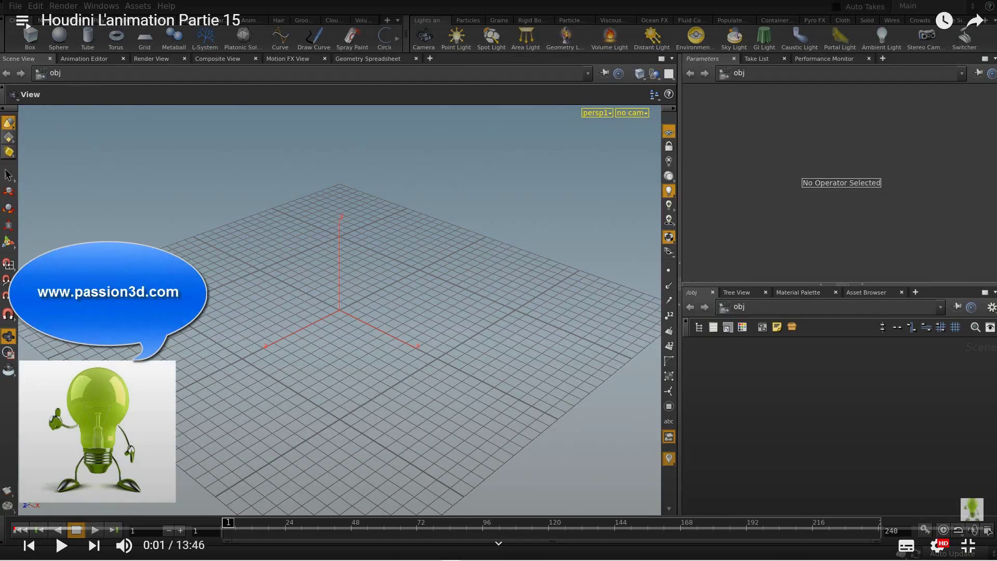
Place a new sphere object, sphere_object1, at the grid origin using the Sphere shelf tool
{"action": "left_click", "coordinate": [981, 351]}
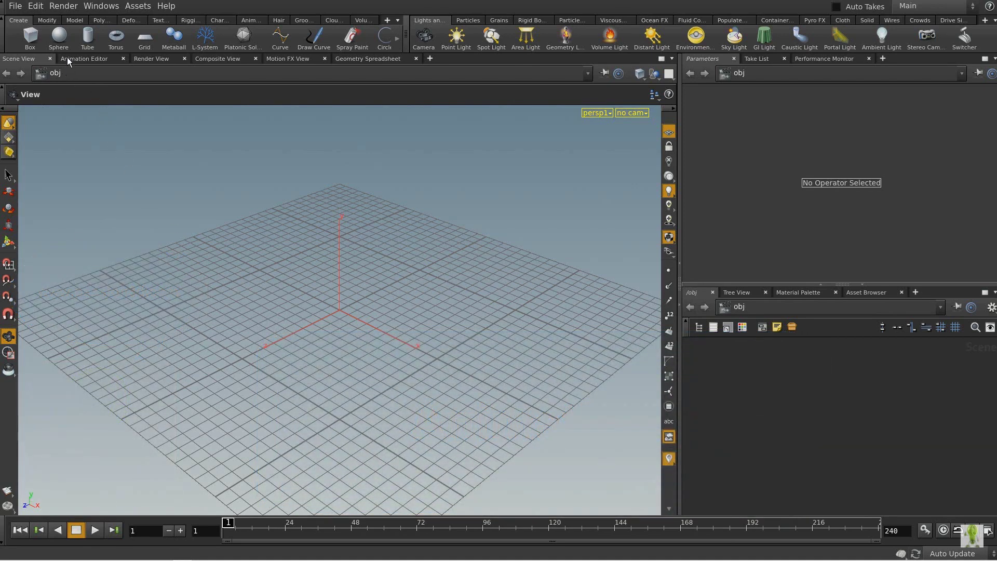
{"action": "left_click", "coordinate": [62, 41]}
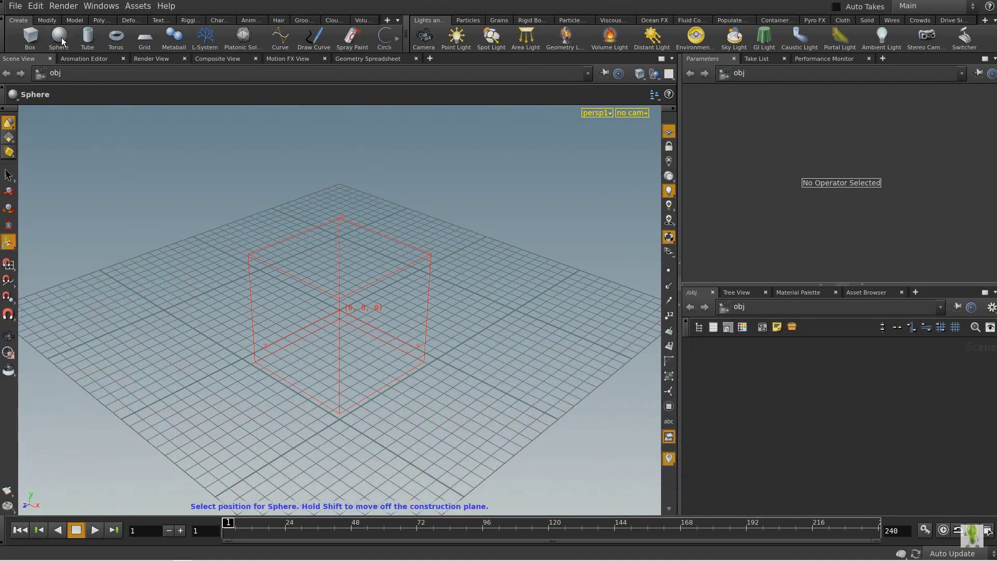
{"action": "left_click", "coordinate": [305, 283]}
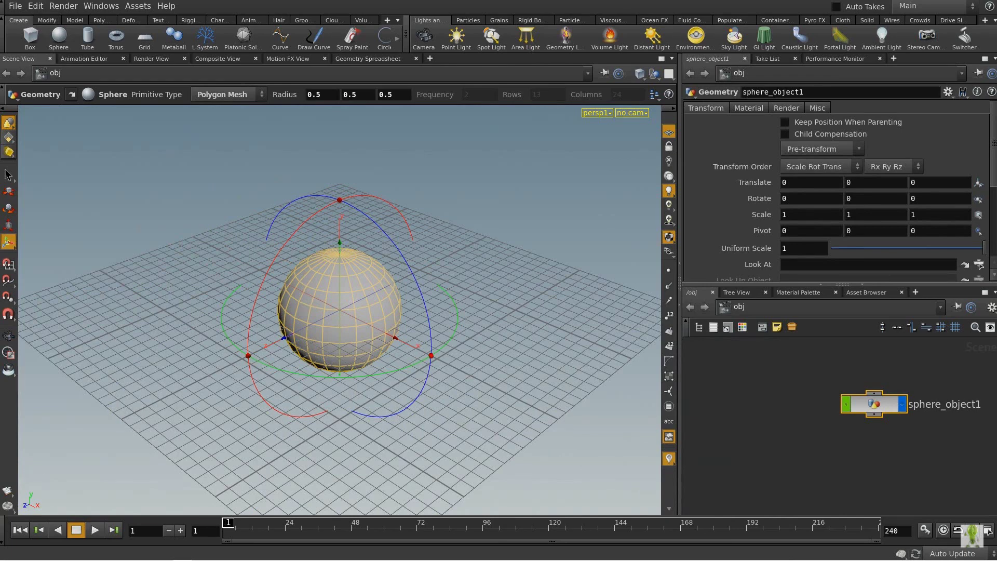
Set the sphere's Translate X to -3 and keyframe it on frame 1
{"action": "left_click", "coordinate": [795, 182]}
{"action": "type", "text": "-3"}
{"action": "key", "text": "Return"}
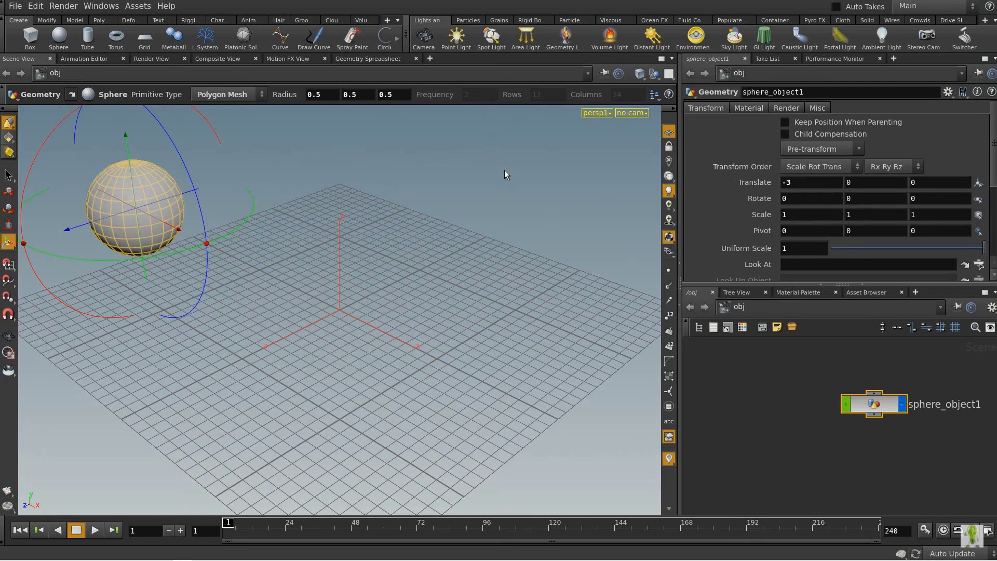
{"action": "left_click", "coordinate": [800, 184], "text": "alt"}
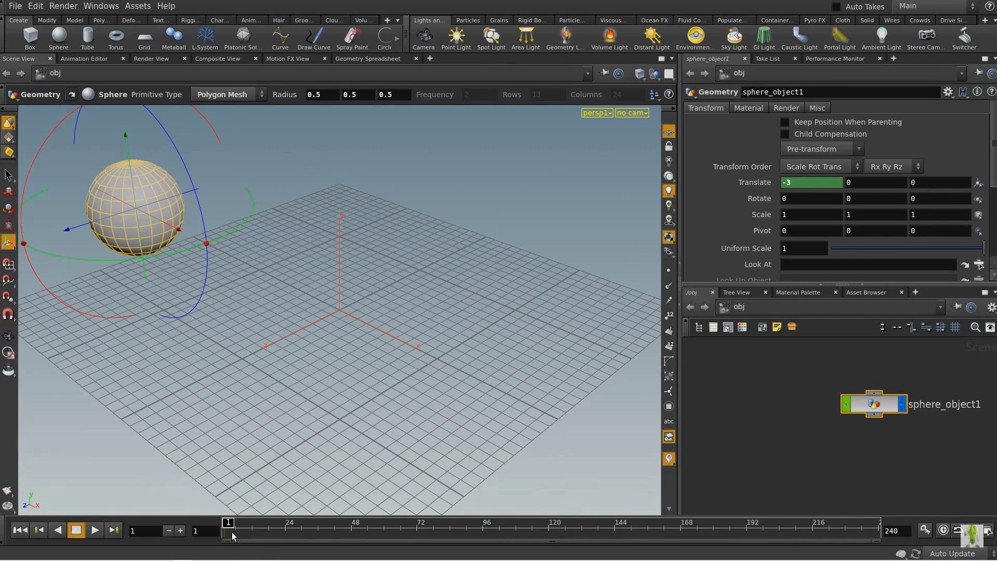
At frame 120, set Translate X to 3, keyframe it, and scrub to check the slide
{"action": "left_click_drag", "start_coordinate": [235, 521], "coordinate": [553, 523]}
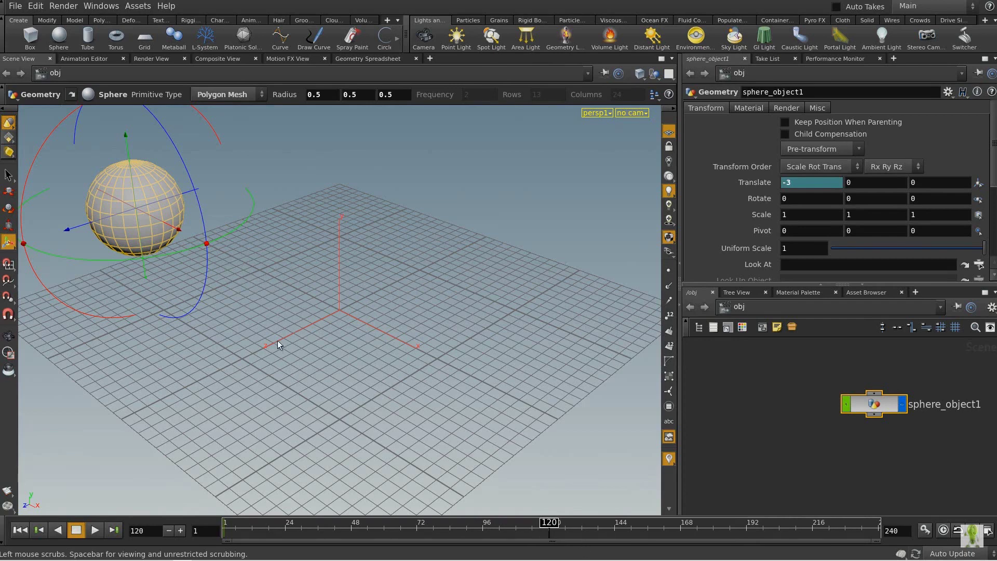
{"action": "mouse_move", "coordinate": [179, 231]}
{"action": "left_mouse_down"}
{"action": "mouse_move", "coordinate": [211, 261]}
{"action": "mouse_move", "coordinate": [623, 483]}
{"action": "left_mouse_up"}
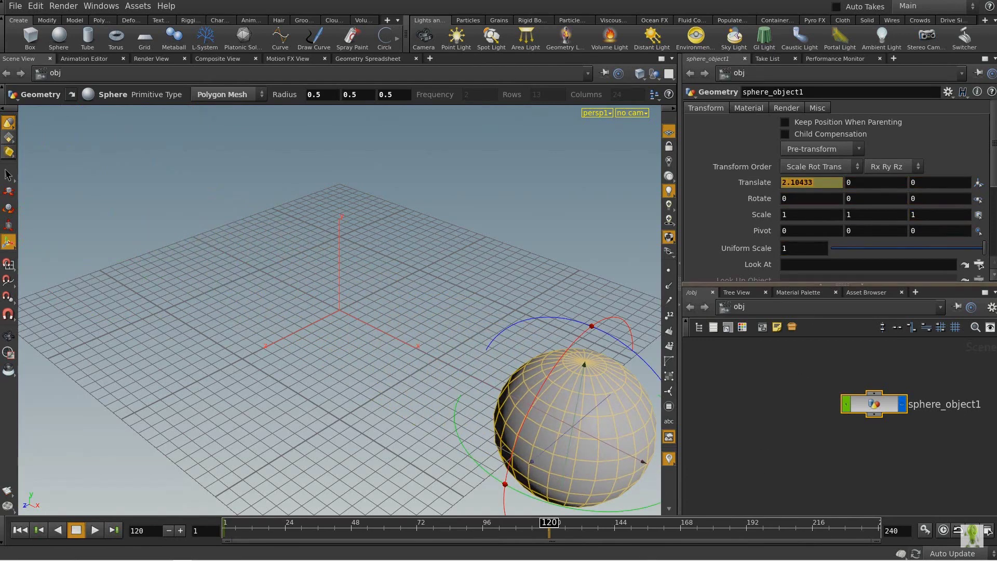
{"action": "type", "text": "3"}
{"action": "key", "text": "Return"}
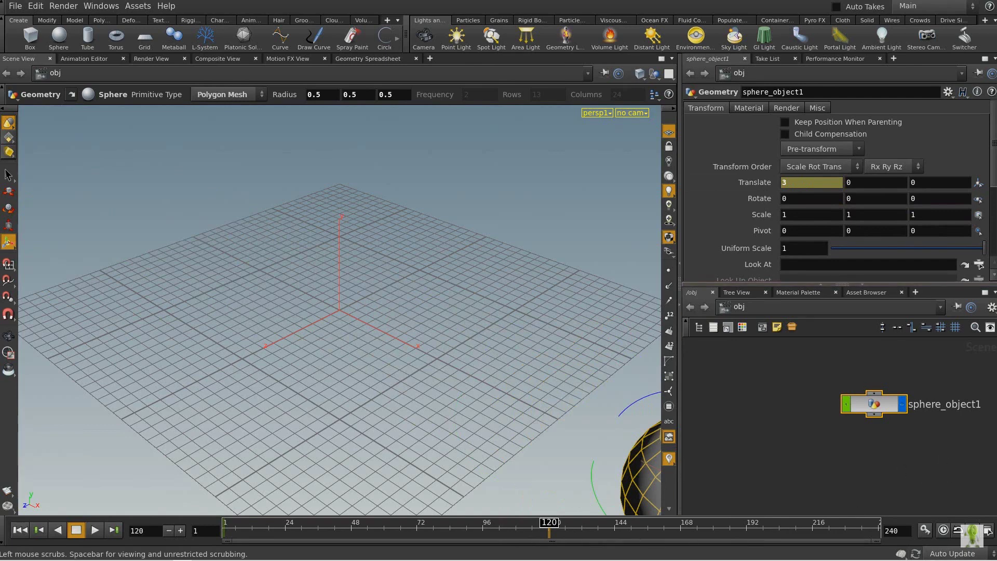
{"action": "left_click", "coordinate": [808, 186], "text": "alt"}
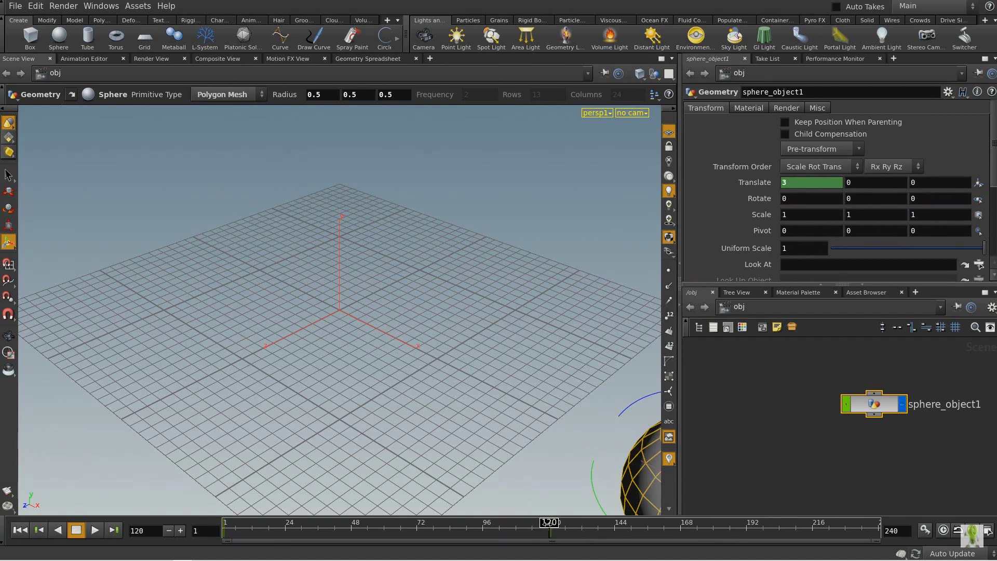
{"action": "left_click_drag", "start_coordinate": [549, 522], "coordinate": [229, 522]}
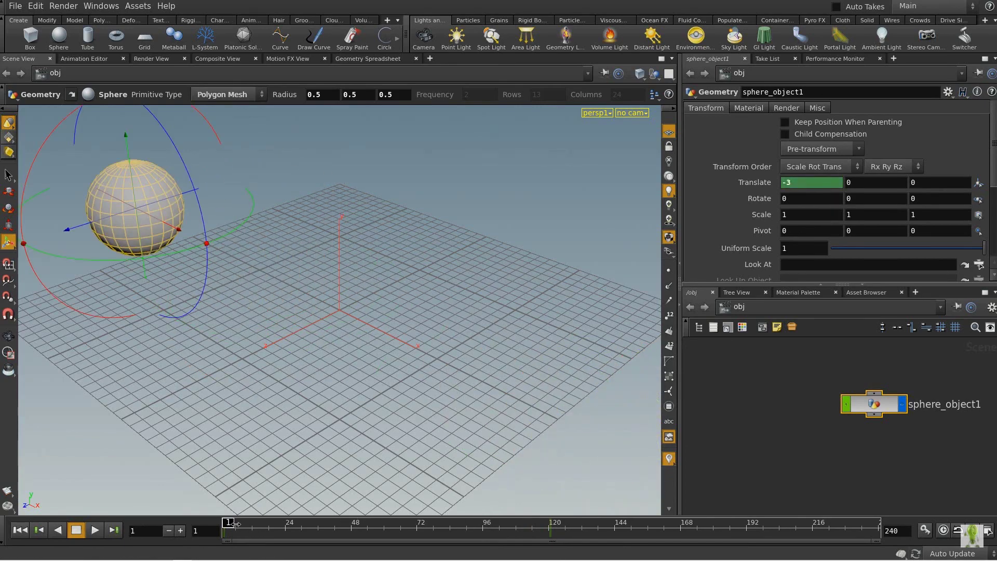
{"action": "left_click_drag", "start_coordinate": [232, 523], "coordinate": [551, 537]}
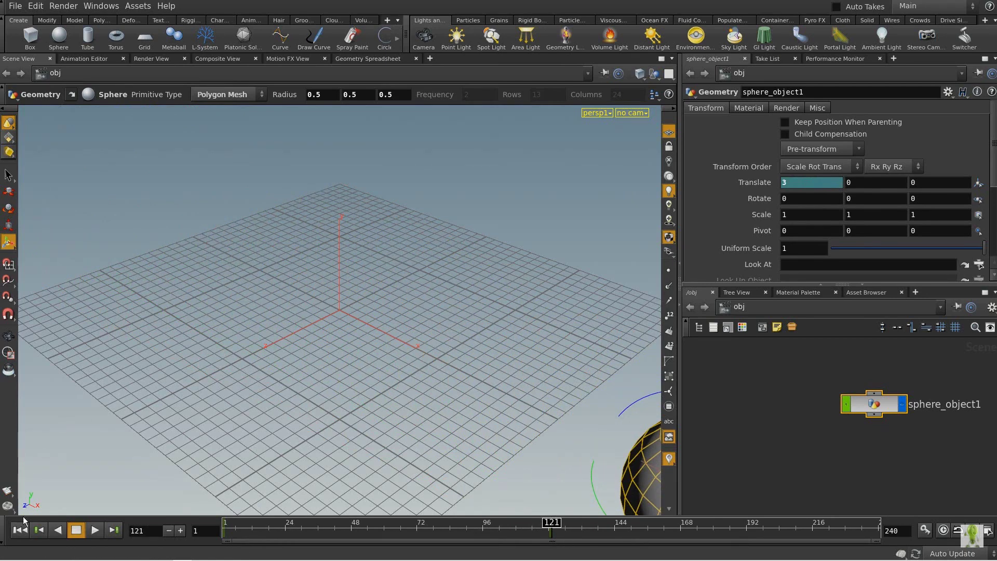
Jump between frames 1 and 120, then play and stop a preview of the slide
{"action": "left_click", "coordinate": [22, 533]}
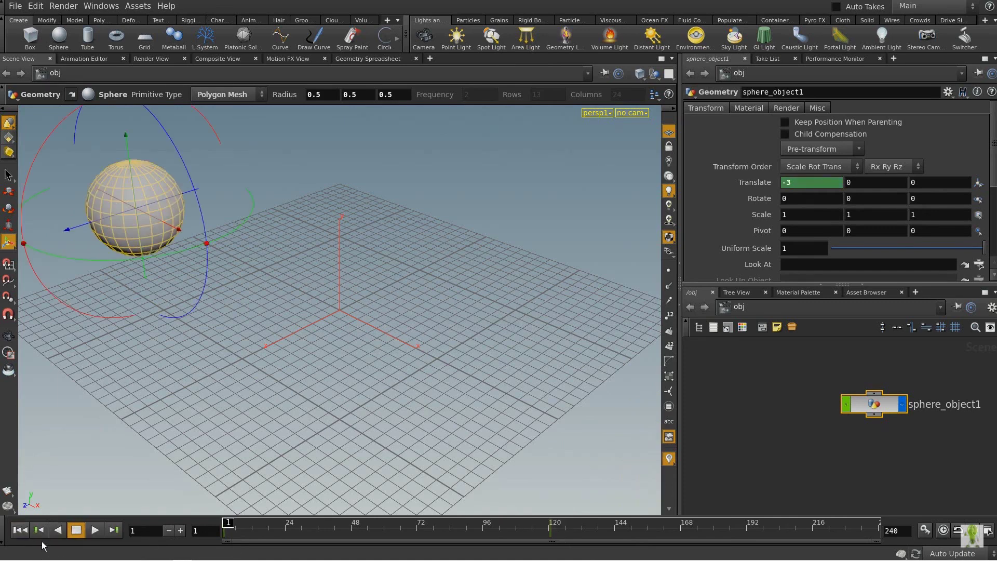
{"action": "left_click", "coordinate": [114, 530]}
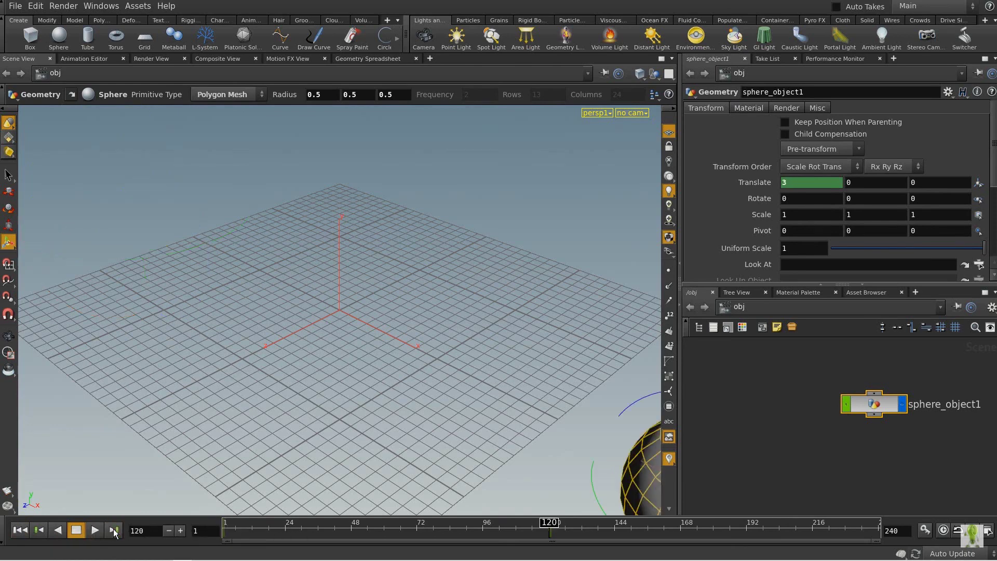
{"action": "left_click", "coordinate": [40, 530]}
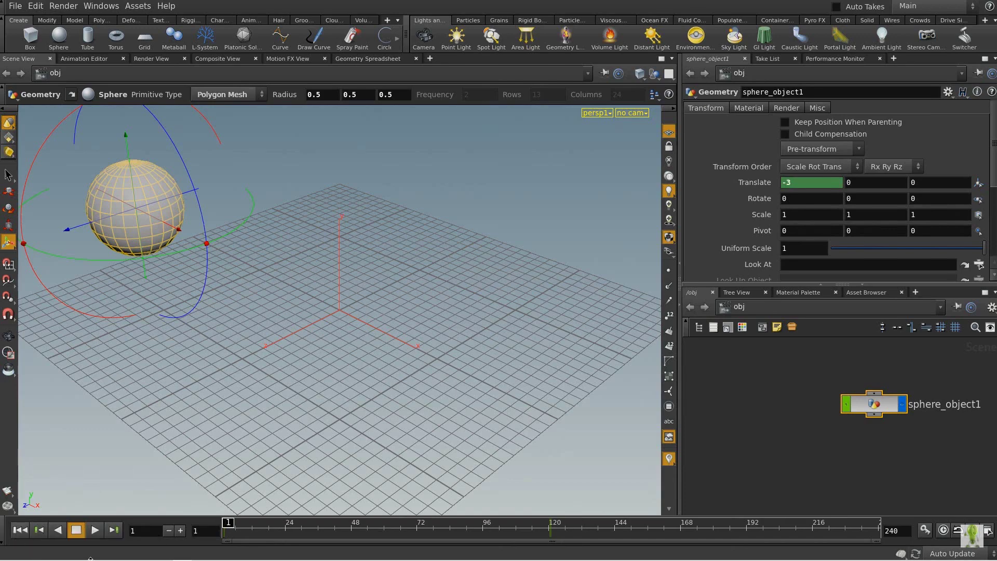
{"action": "left_click", "coordinate": [95, 530]}
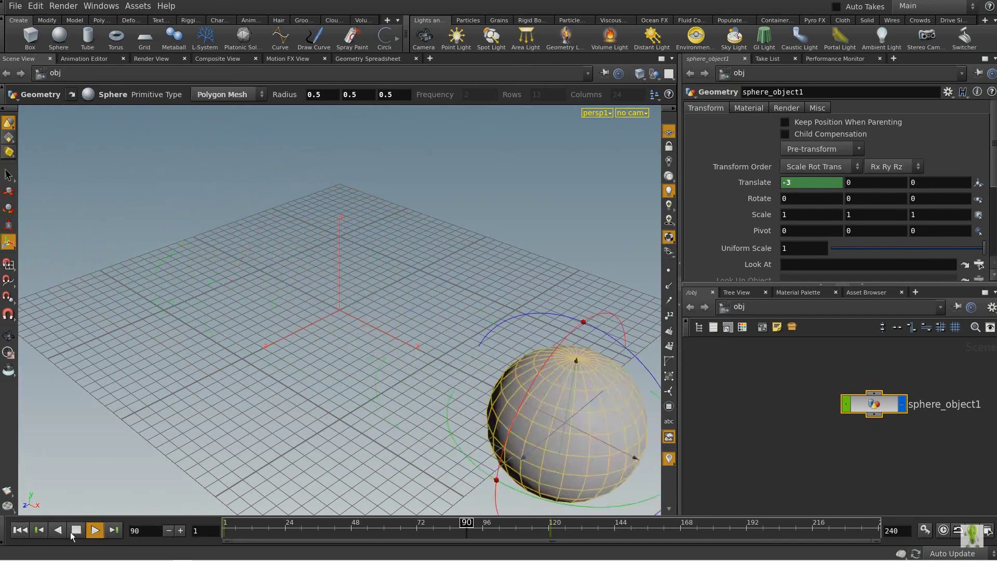
{"action": "left_click", "coordinate": [74, 531]}
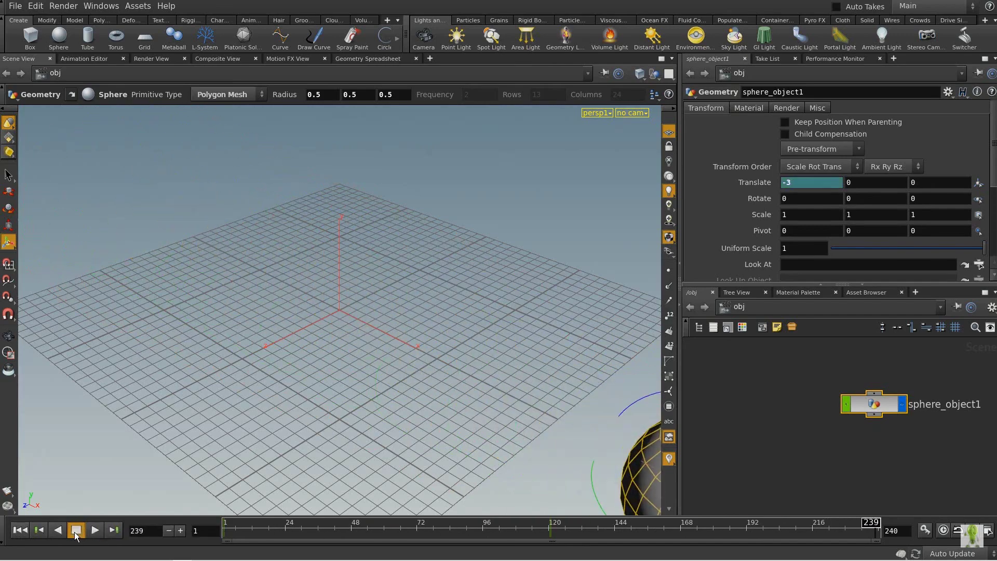
Switch the playback mode to play once and run the slide from frame 1
{"action": "left_click", "coordinate": [959, 531]}
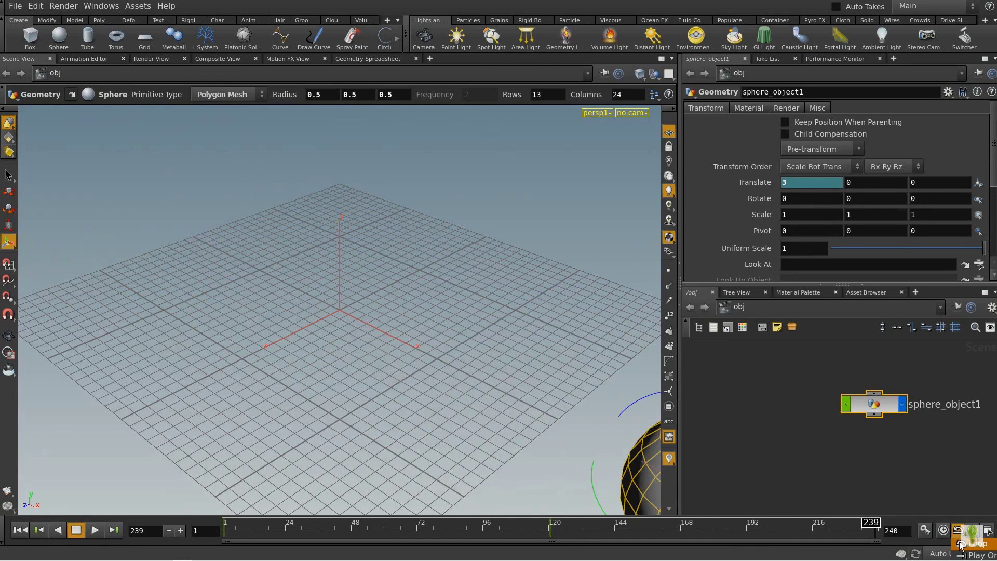
{"action": "left_click", "coordinate": [964, 554]}
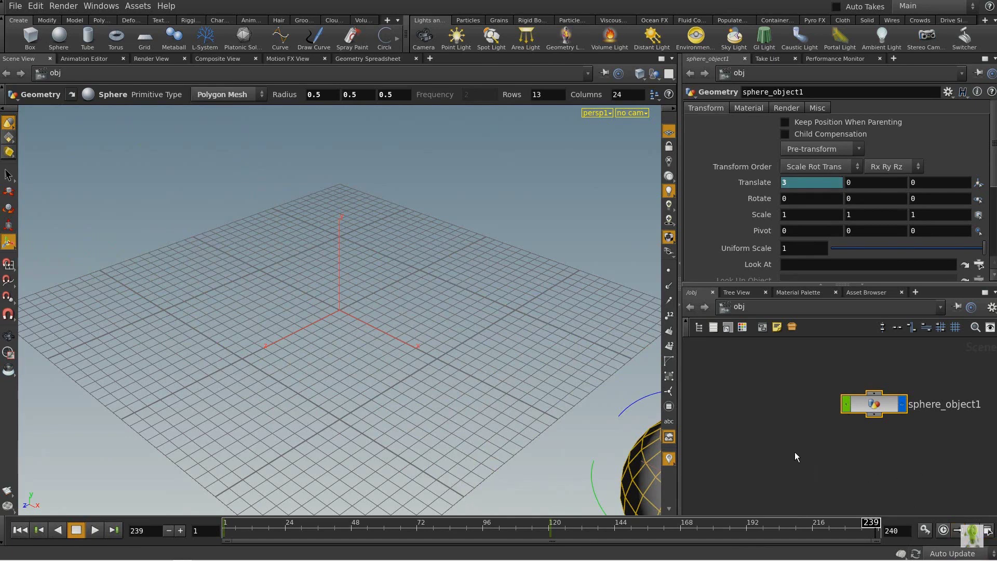
{"action": "left_click", "coordinate": [19, 530]}
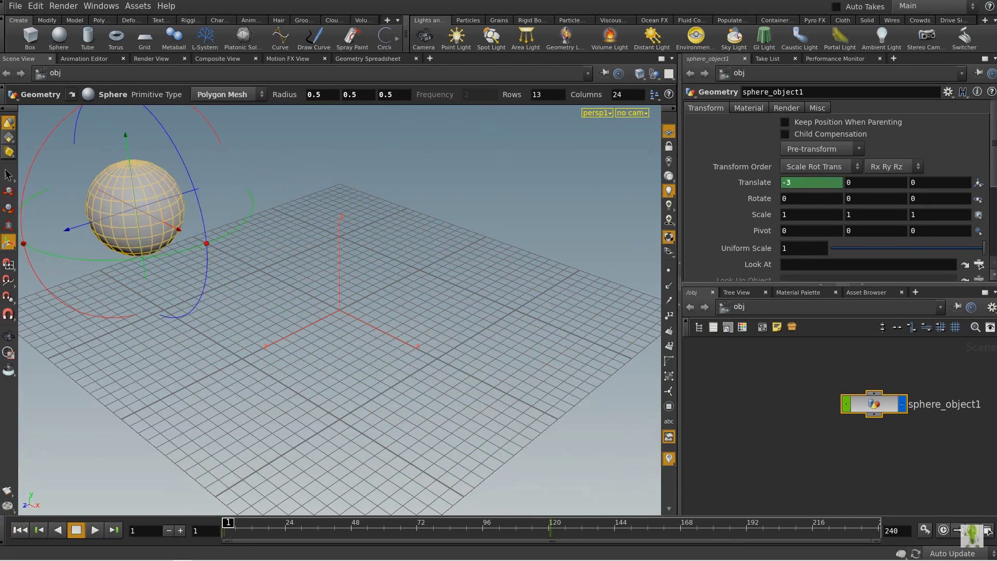
{"action": "left_click", "coordinate": [97, 533]}
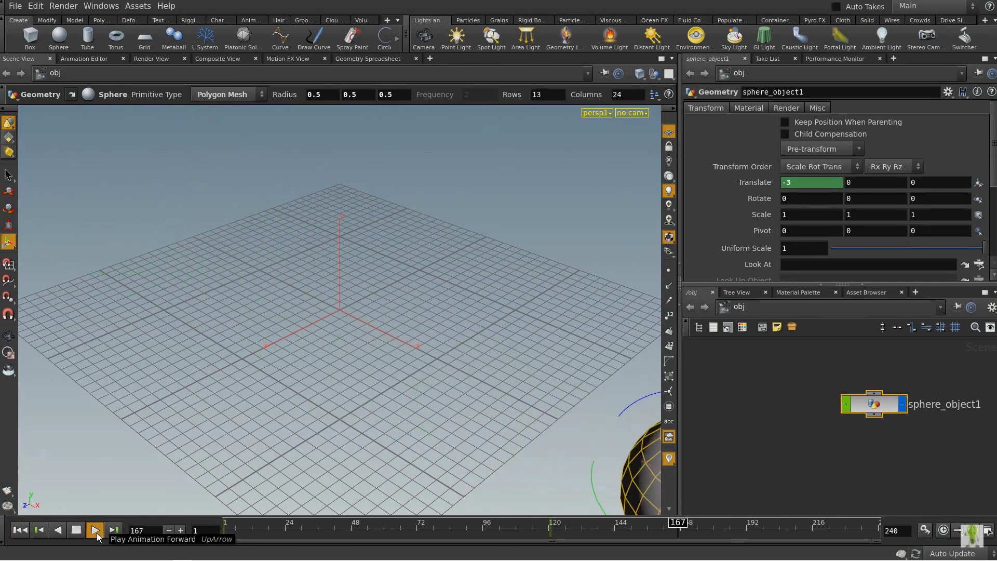
{"action": "left_click", "coordinate": [20, 530]}
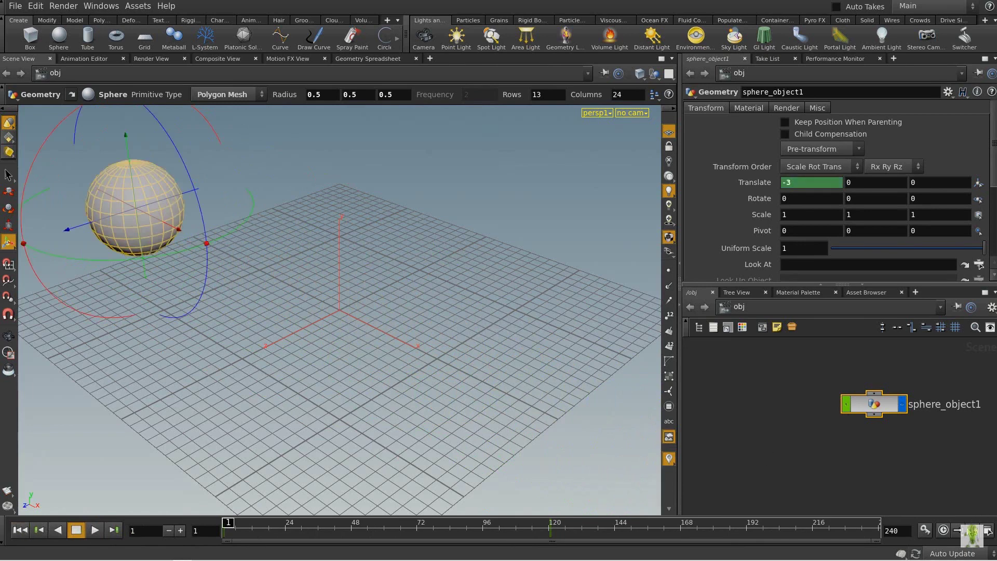
Choose a different playback repeat mode and replay the slide, stopping at frame 47
{"action": "left_click", "coordinate": [954, 531]}
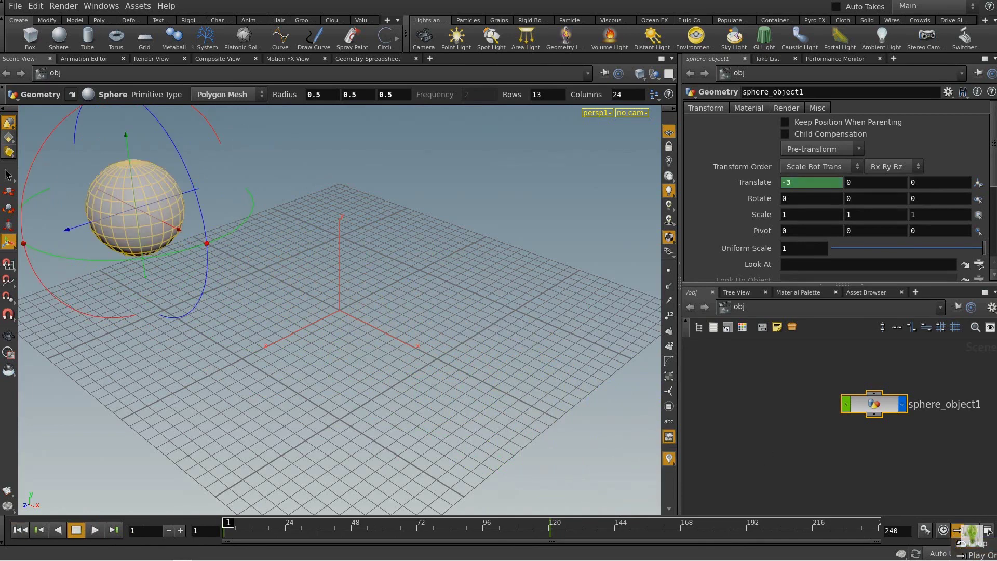
{"action": "left_click", "coordinate": [979, 554]}
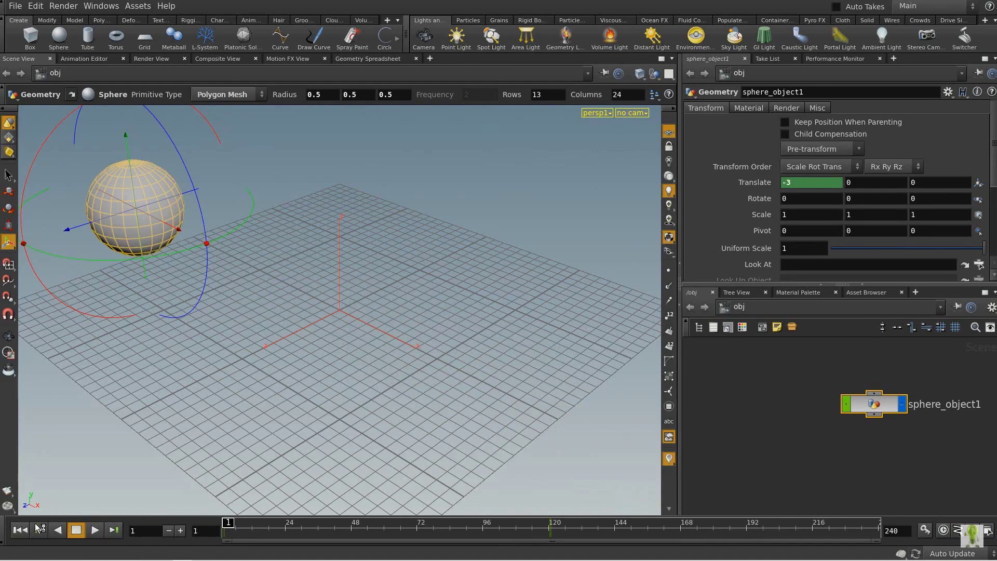
{"action": "left_click", "coordinate": [97, 529]}
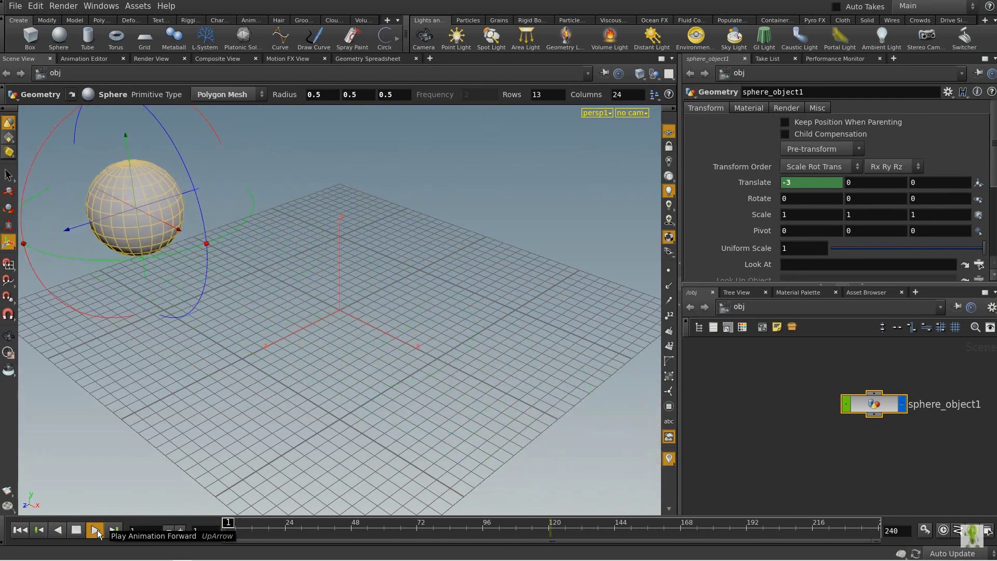
{"action": "left_click", "coordinate": [96, 531]}
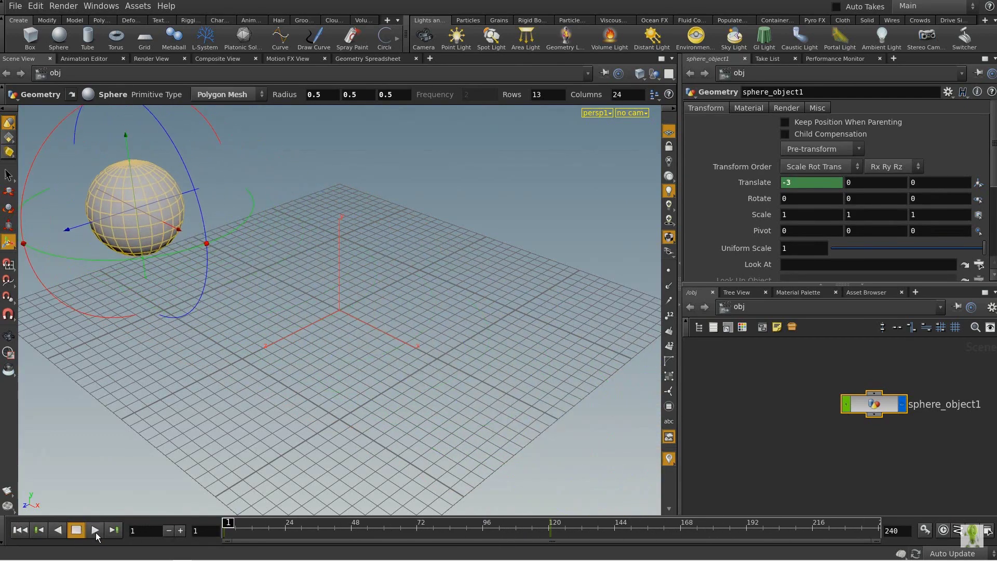
{"action": "left_click", "coordinate": [95, 529]}
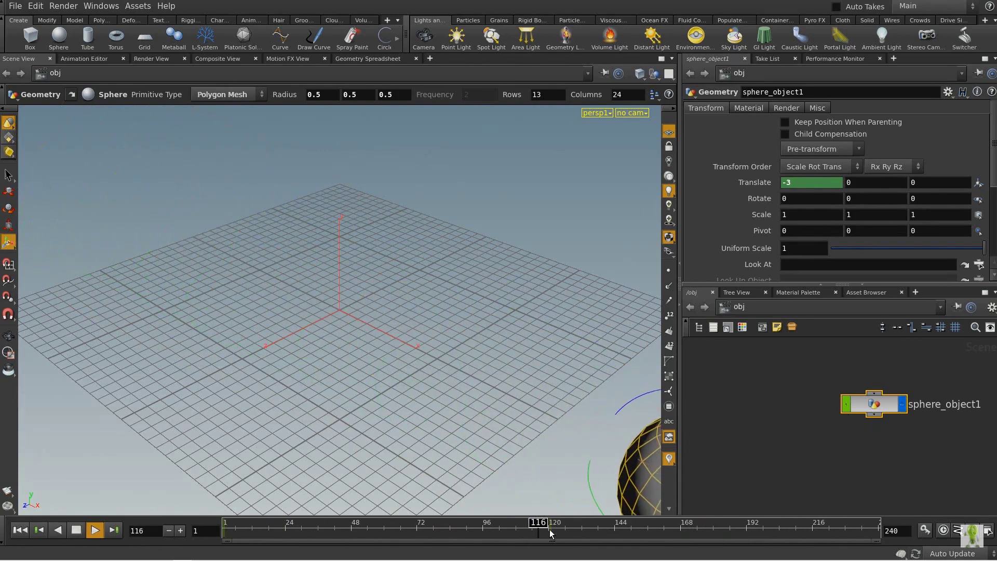
{"action": "left_click", "coordinate": [77, 530]}
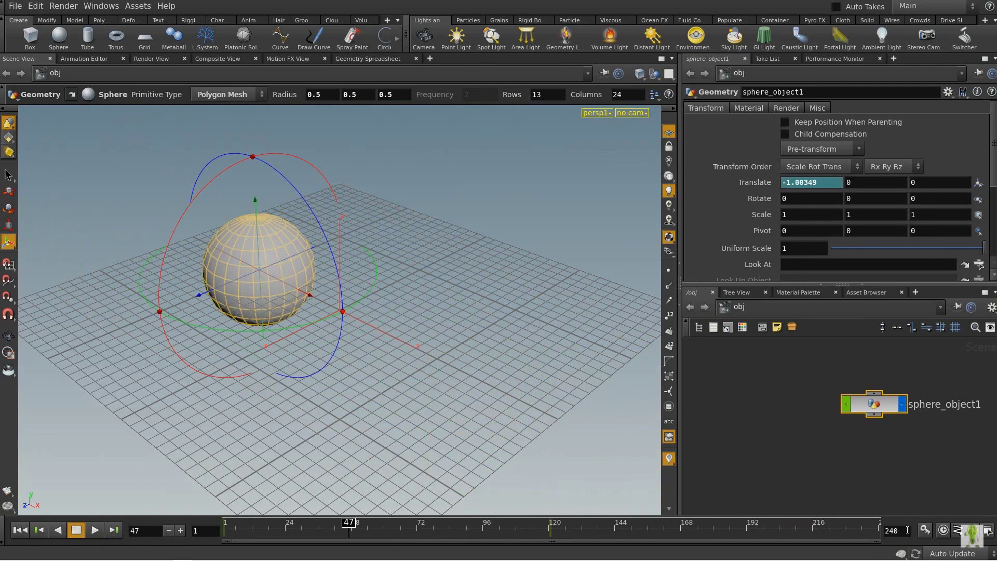
Set the animation end frame to 120 and play the shortened range from frame 1
{"action": "left_click_drag", "start_coordinate": [907, 530], "coordinate": [881, 530]}
{"action": "type", "text": "120"}
{"action": "key", "text": "Return"}
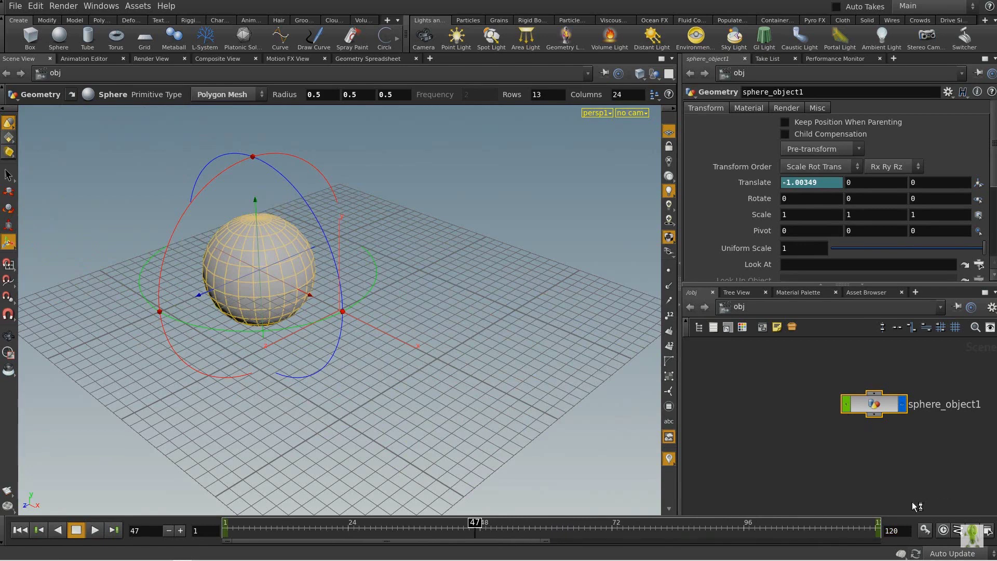
{"action": "left_click", "coordinate": [19, 530]}
{"action": "left_click", "coordinate": [95, 530]}
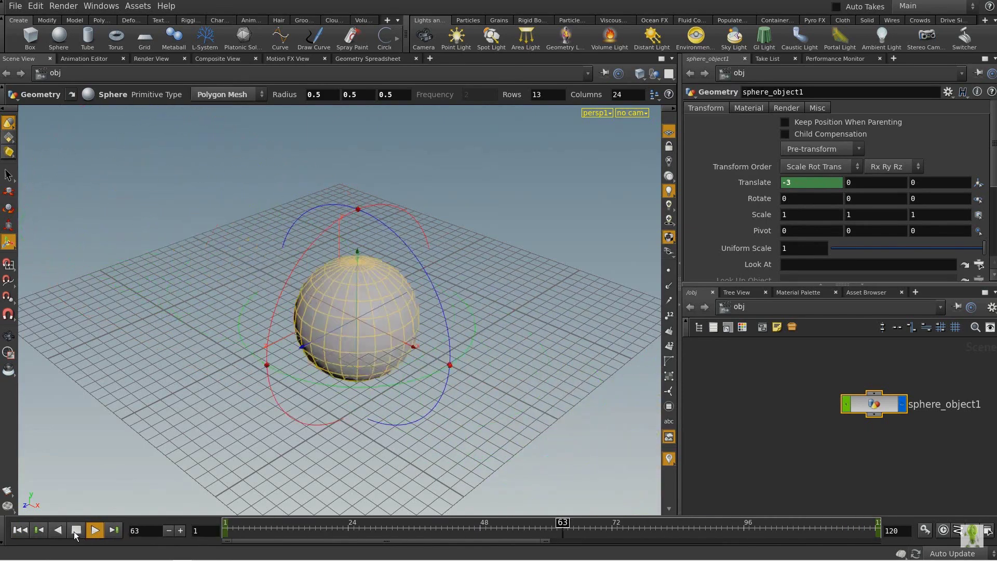
{"action": "left_click", "coordinate": [76, 530]}
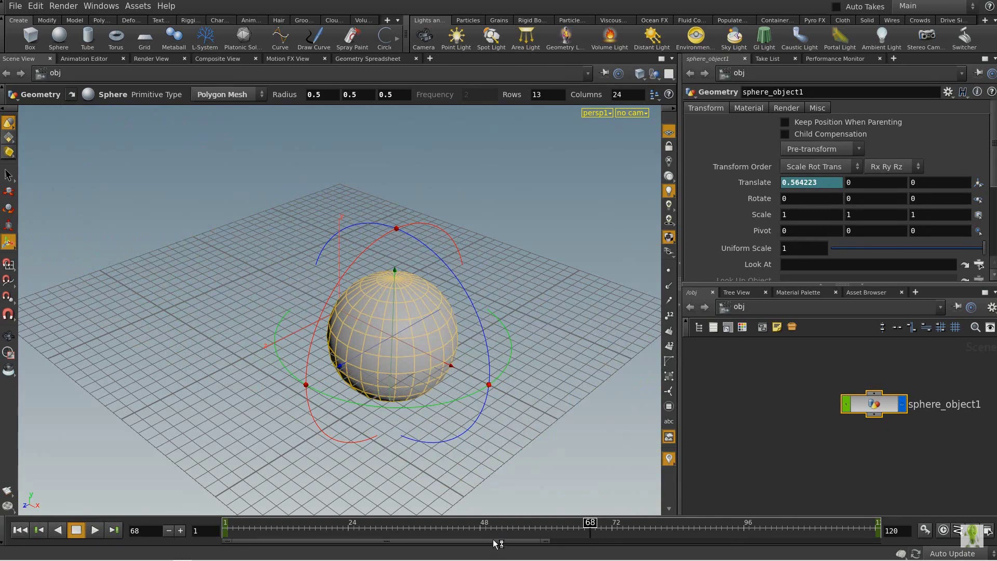
Step forward and back through the opening frames to inspect the sphere's motion
{"action": "mouse_move", "coordinate": [500, 540]}
{"action": "left_mouse_down"}
{"action": "mouse_move", "coordinate": [861, 538]}
{"action": "mouse_move", "coordinate": [552, 532]}
{"action": "mouse_move", "coordinate": [412, 547]}
{"action": "left_mouse_up"}
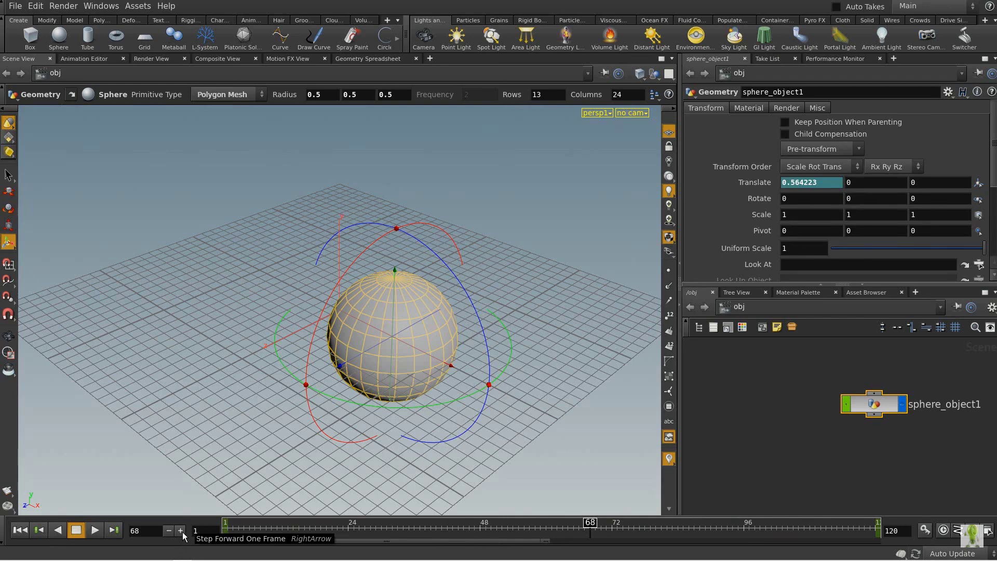
{"action": "left_click", "coordinate": [227, 526]}
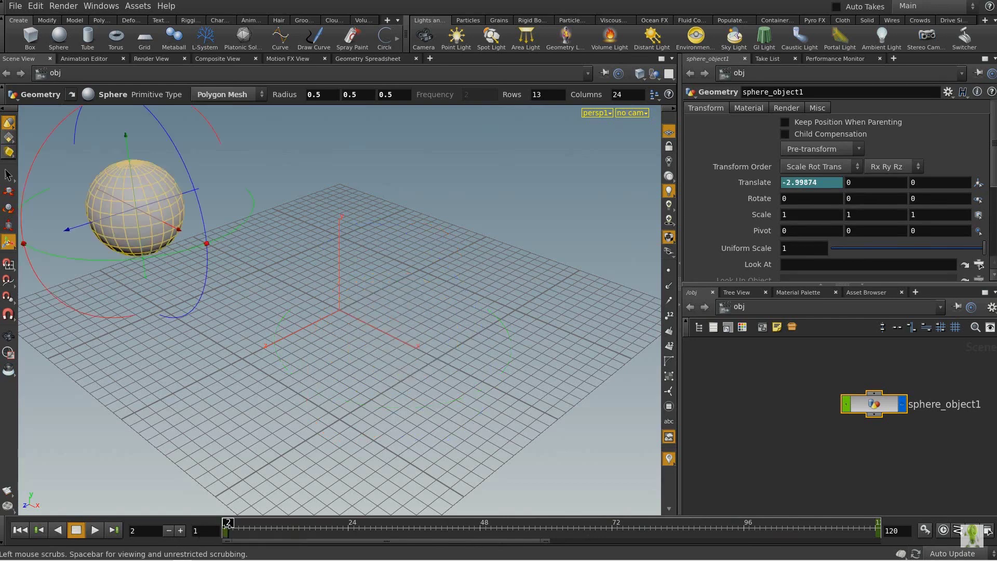
{"action": "left_click", "coordinate": [181, 530]}
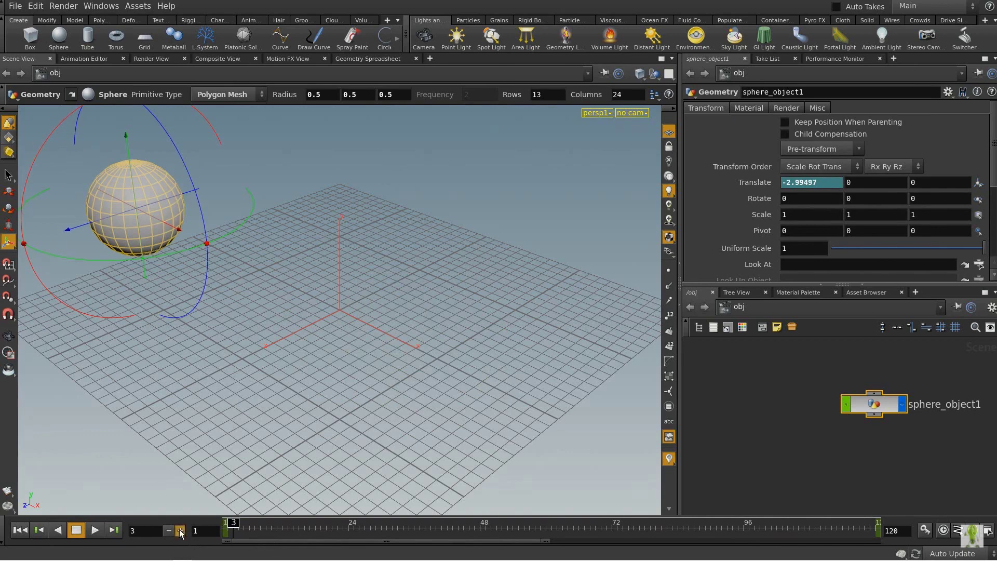
{"action": "left_click", "coordinate": [180, 531]}
{"action": "left_click", "coordinate": [181, 530]}
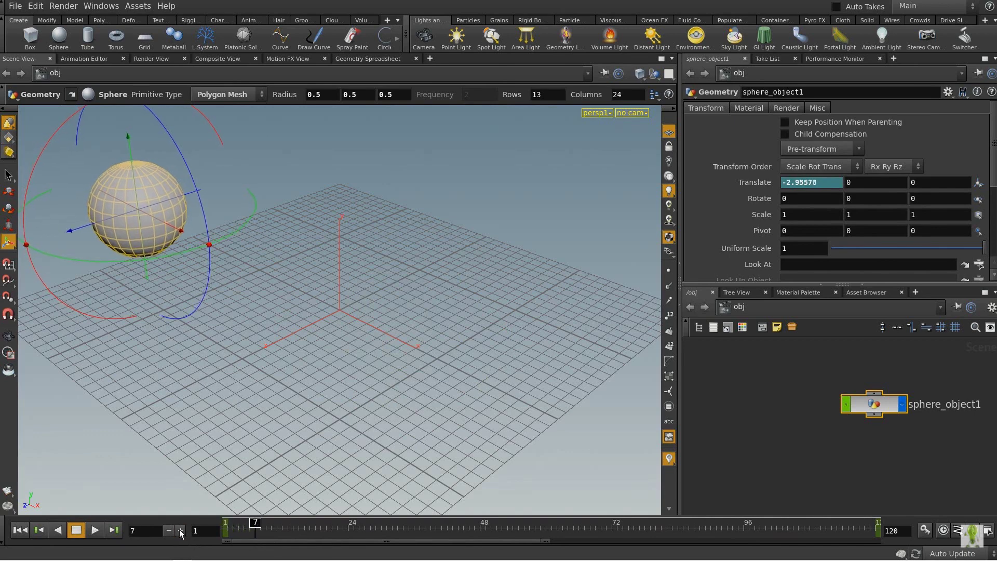
{"action": "left_click", "coordinate": [181, 531]}
{"action": "left_click", "coordinate": [168, 531]}
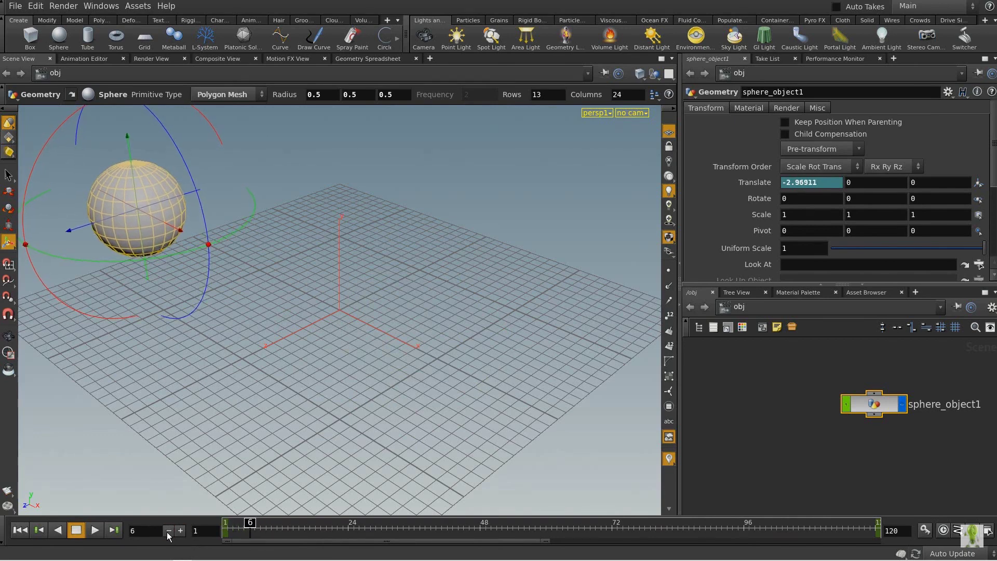
{"action": "left_click", "coordinate": [168, 531]}
{"action": "left_click", "coordinate": [169, 531]}
Jump the current frame to 10, then to 43
{"action": "double_click", "coordinate": [145, 530]}
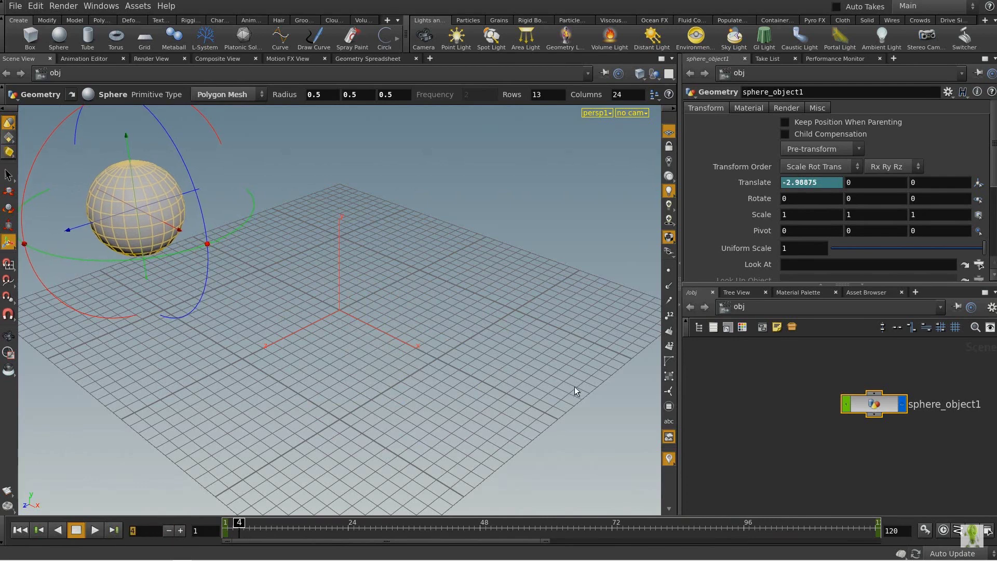
{"action": "type", "text": "10"}
{"action": "key", "text": "Return"}
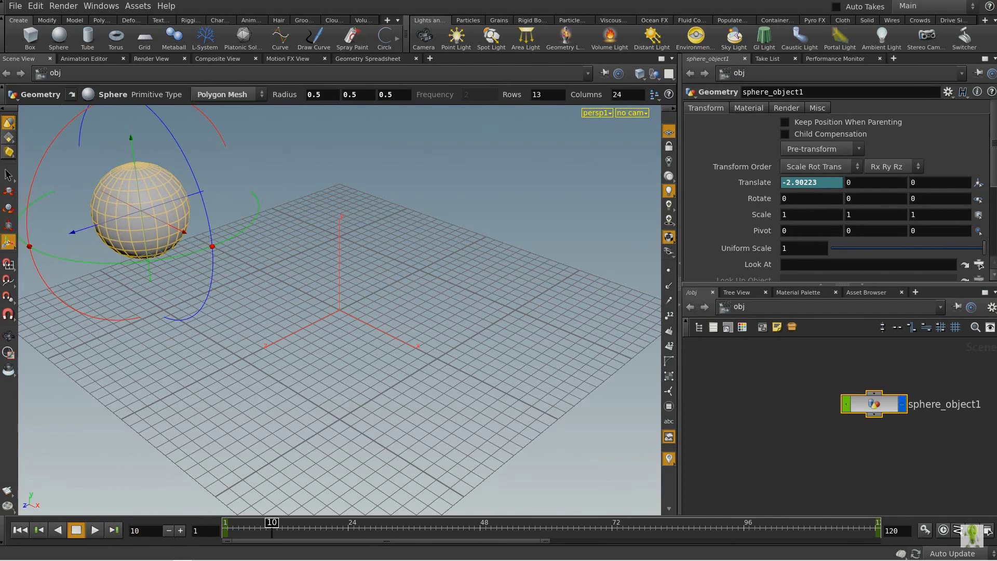
{"action": "type", "text": "43"}
{"action": "key", "text": "Return"}
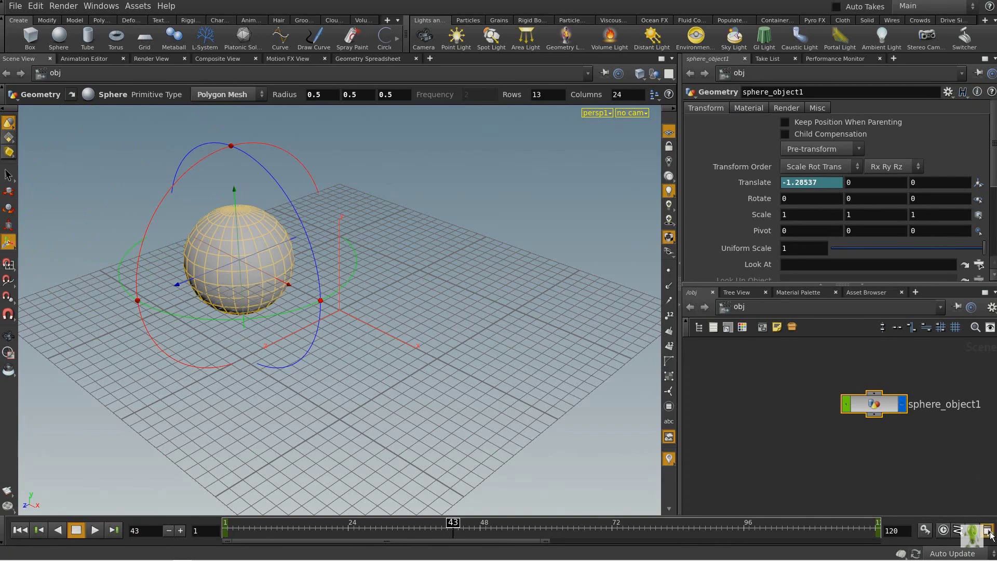
Set the Global Animation Options frame rate to 25 fps and save it as default
{"action": "left_click", "coordinate": [988, 530]}
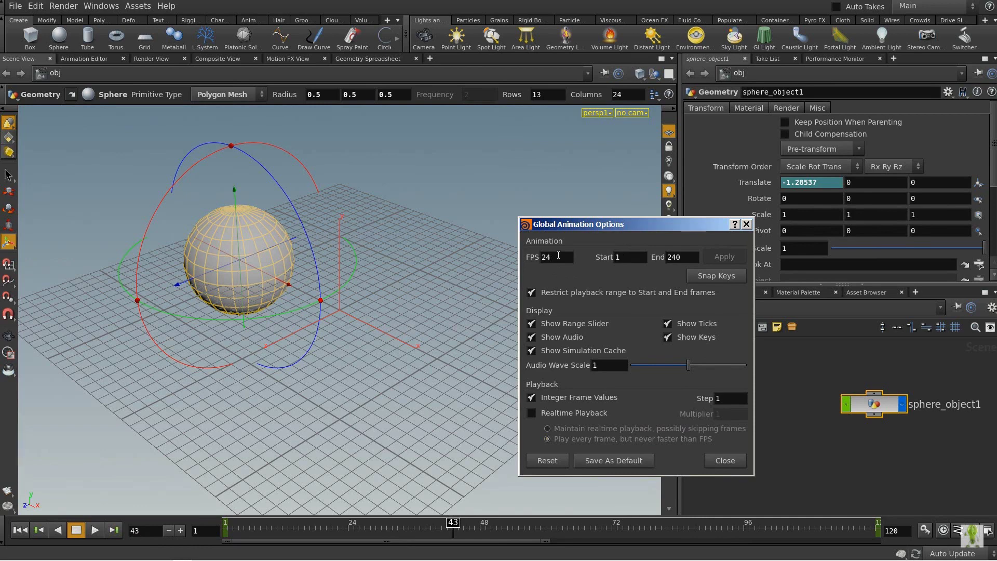
{"action": "left_click_drag", "start_coordinate": [557, 258], "coordinate": [541, 259]}
{"action": "type", "text": "2"}
{"action": "type", "text": "5"}
{"action": "left_click", "coordinate": [610, 461]}
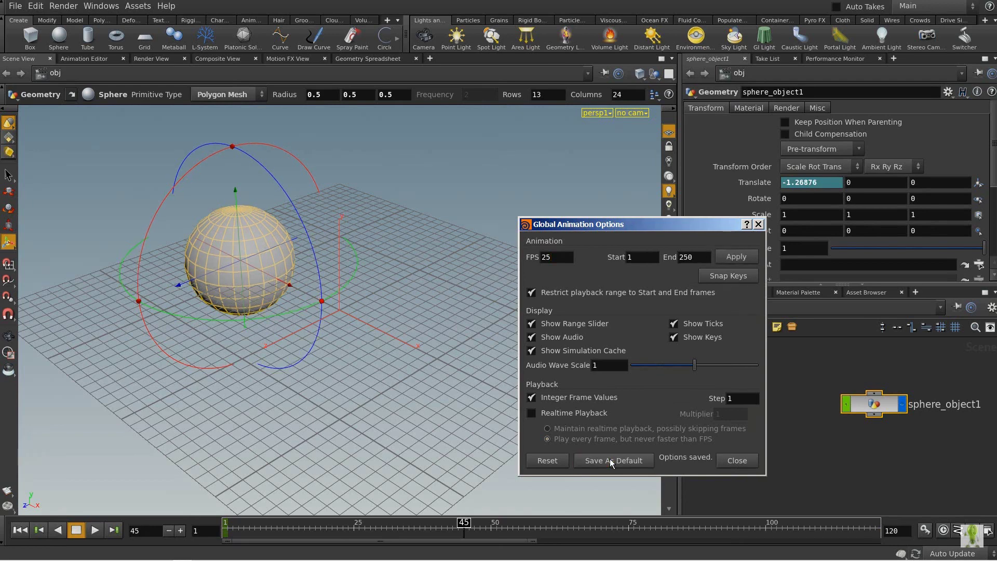
{"action": "left_click", "coordinate": [730, 462]}
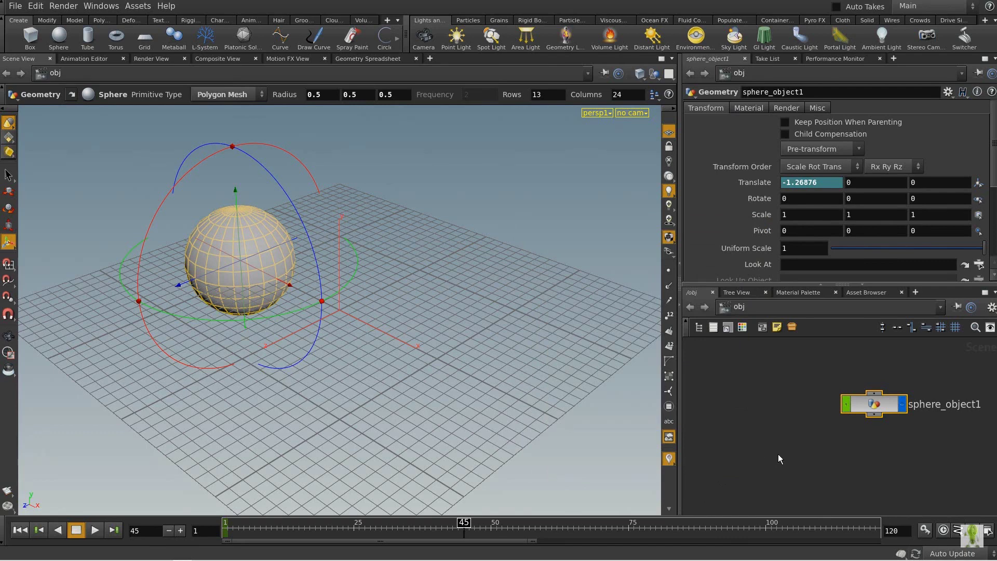
Change the animation end frame to 125
{"action": "left_click", "coordinate": [895, 530]}
{"action": "key", "text": "Return"}
{"action": "key", "text": "BackSpace"}
{"action": "type", "text": "5"}
{"action": "key", "text": "Return"}
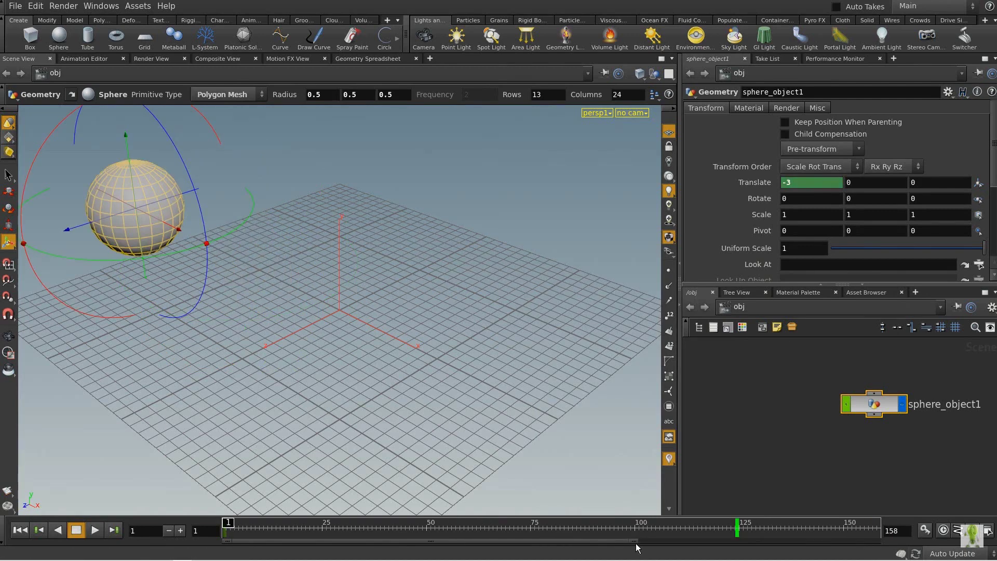
Widen the timeline range, enable Real Time playback, and scrub the sphere to frame 62
{"action": "left_click_drag", "start_coordinate": [636, 542], "coordinate": [716, 547]}
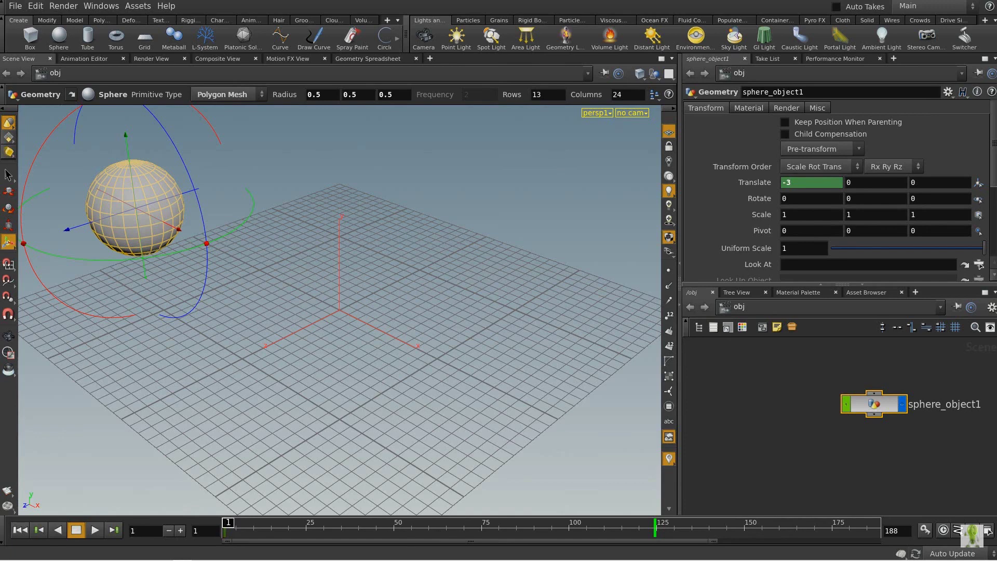
{"action": "left_click", "coordinate": [944, 530]}
{"action": "left_click", "coordinate": [96, 529]}
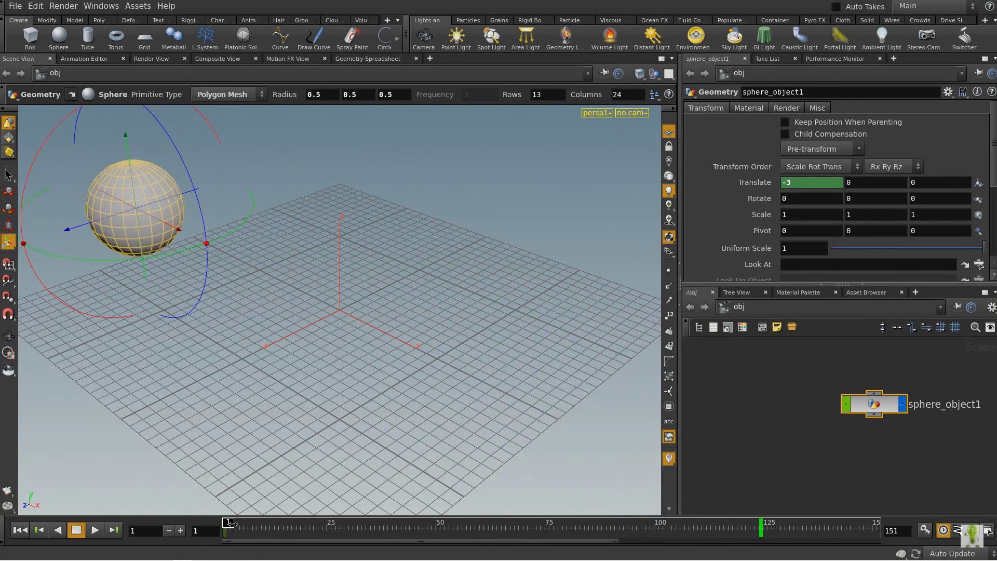
{"action": "left_click_drag", "start_coordinate": [230, 523], "coordinate": [499, 533]}
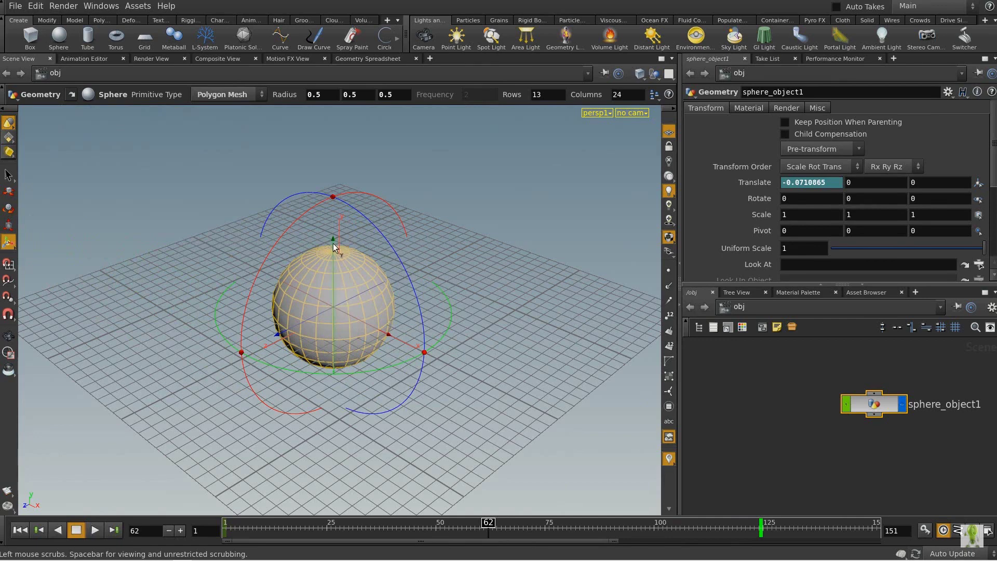
At frame 62, raise the sphere to Translate Y 1 and keyframe its height
{"action": "left_click_drag", "start_coordinate": [332, 243], "coordinate": [365, 86]}
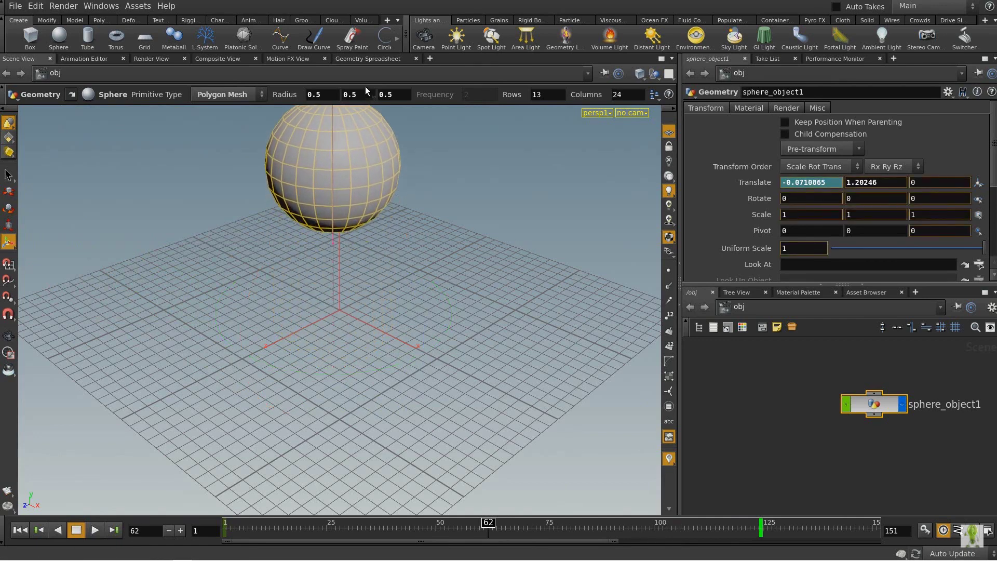
{"action": "key", "text": "r"}
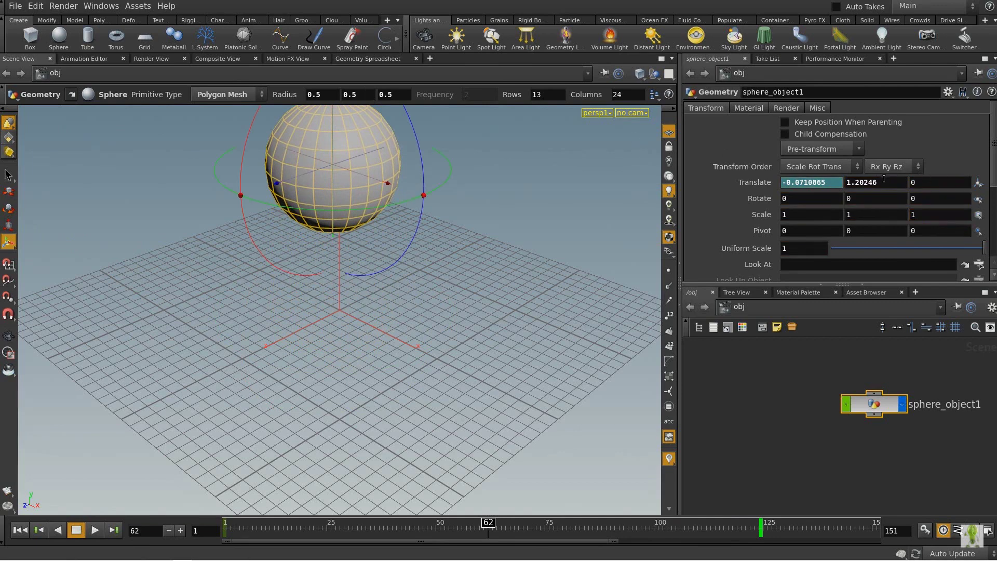
{"action": "double_click", "coordinate": [885, 183]}
{"action": "type", "text": "1"}
{"action": "key", "text": "Return"}
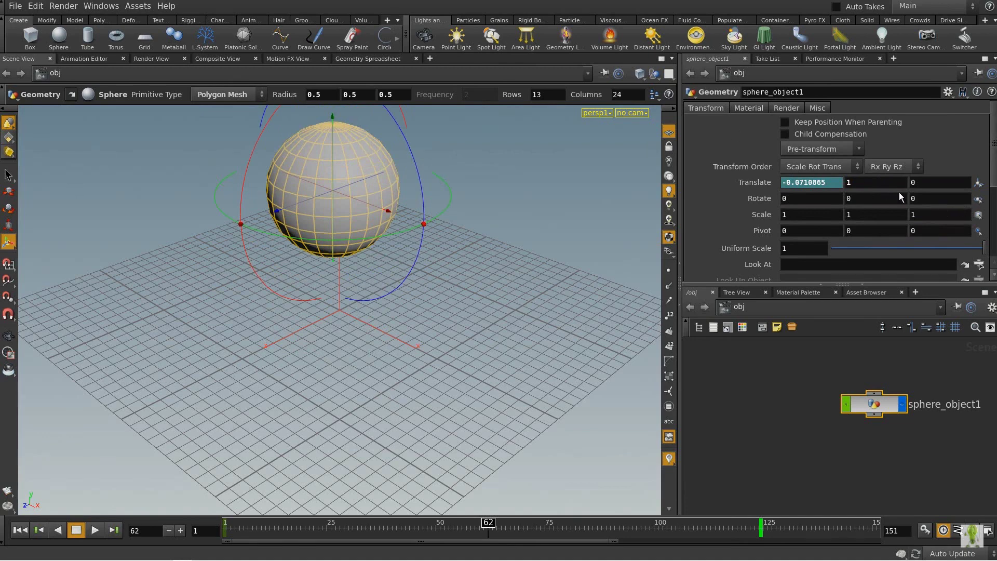
{"action": "left_click", "coordinate": [873, 184], "text": "alt"}
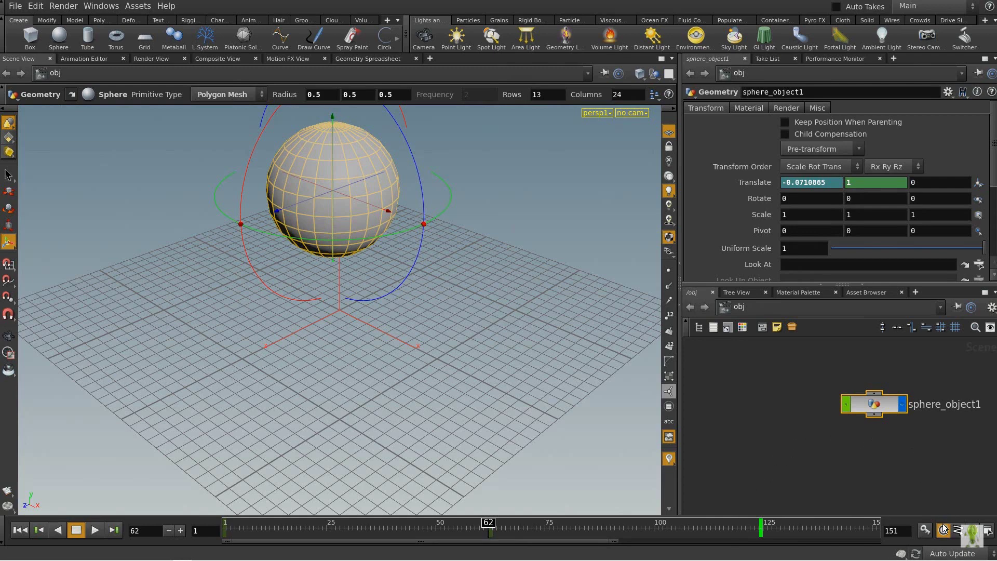
Replay the sphere's hop from frame 1 and stop it
{"action": "left_click", "coordinate": [19, 531]}
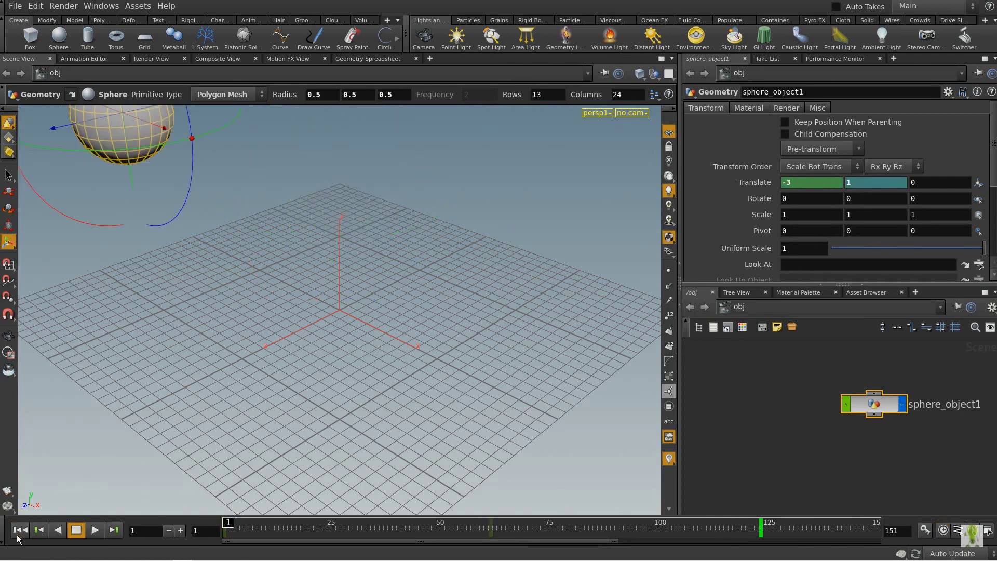
{"action": "left_click", "coordinate": [96, 529]}
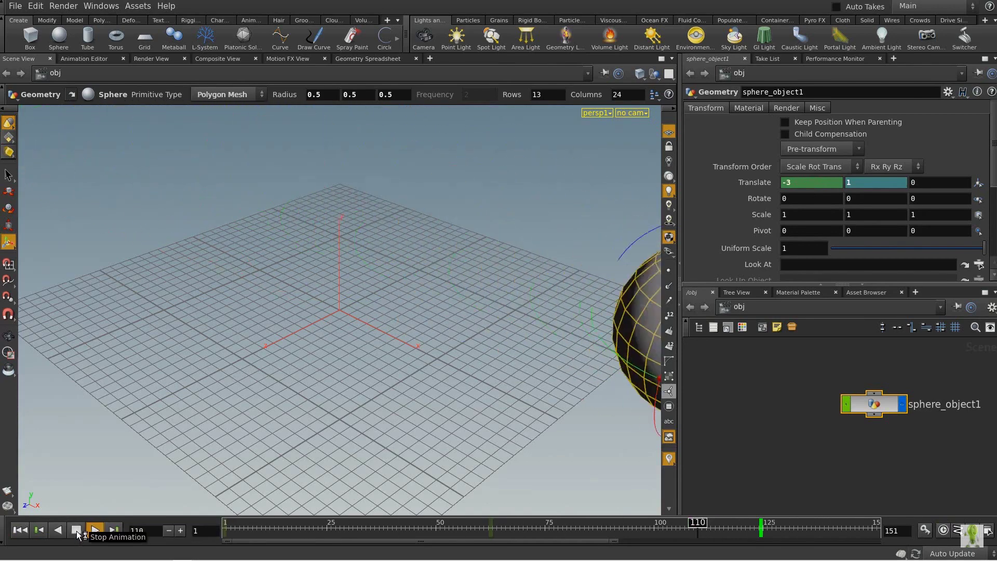
{"action": "left_click", "coordinate": [77, 531]}
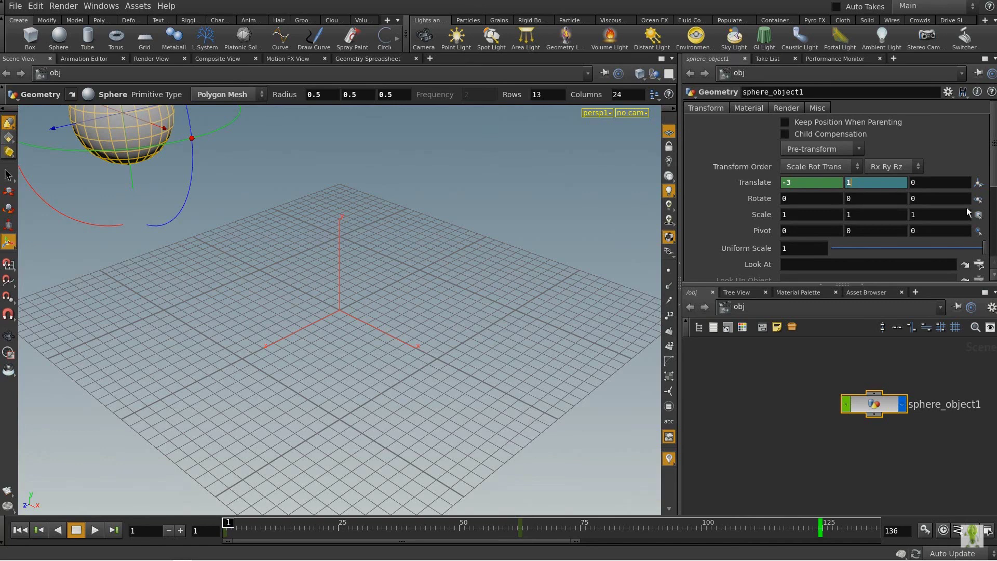
Set Translate Y to 0 and scrub through the whole hop animation
{"action": "key", "text": "BackSpace"}
{"action": "type", "text": "0"}
{"action": "key", "text": "Return"}
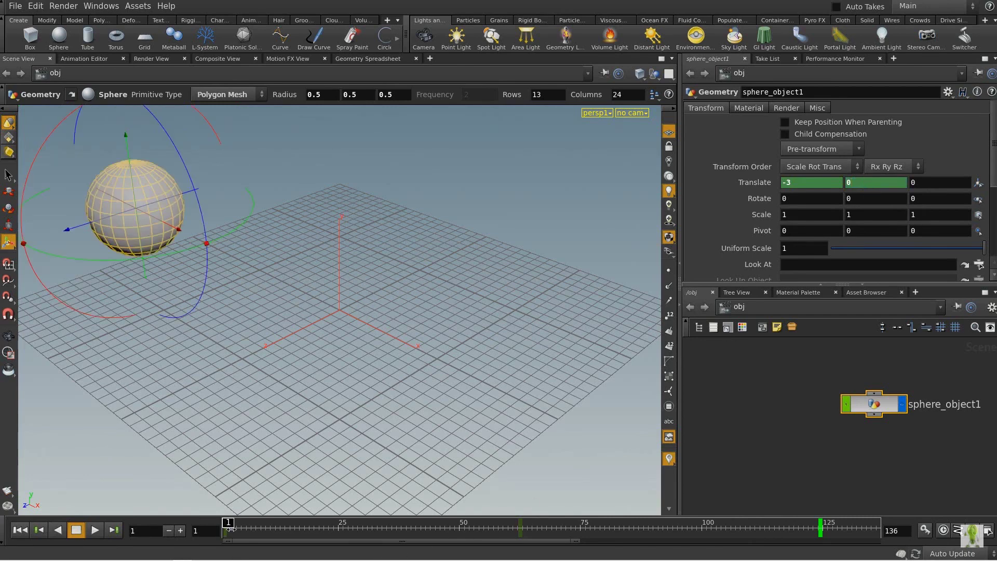
{"action": "left_click_drag", "start_coordinate": [229, 522], "coordinate": [825, 521]}
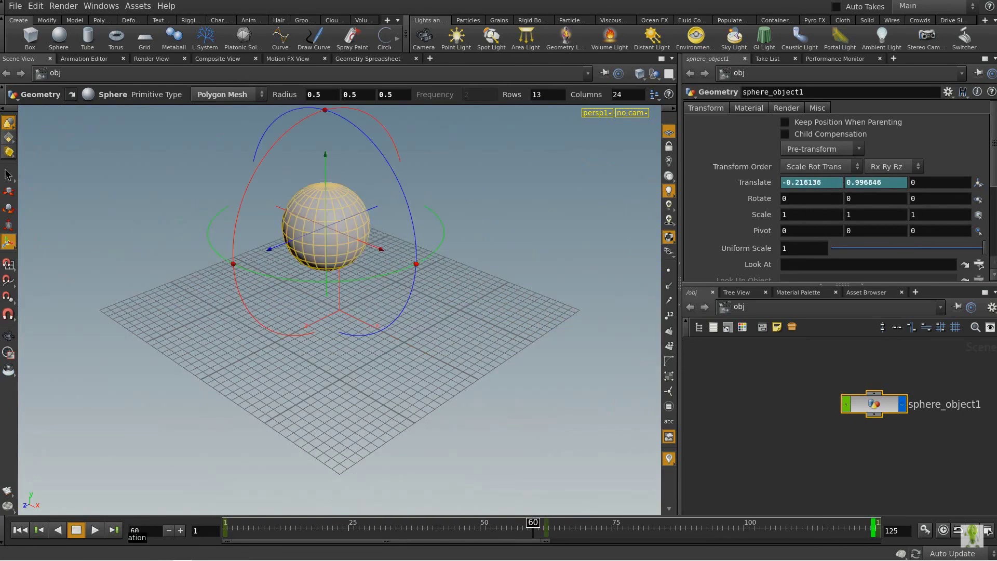
Switch the viewport to the Front view and replay the hop from frame 1
{"action": "left_click", "coordinate": [20, 529]}
{"action": "left_click", "coordinate": [95, 531]}
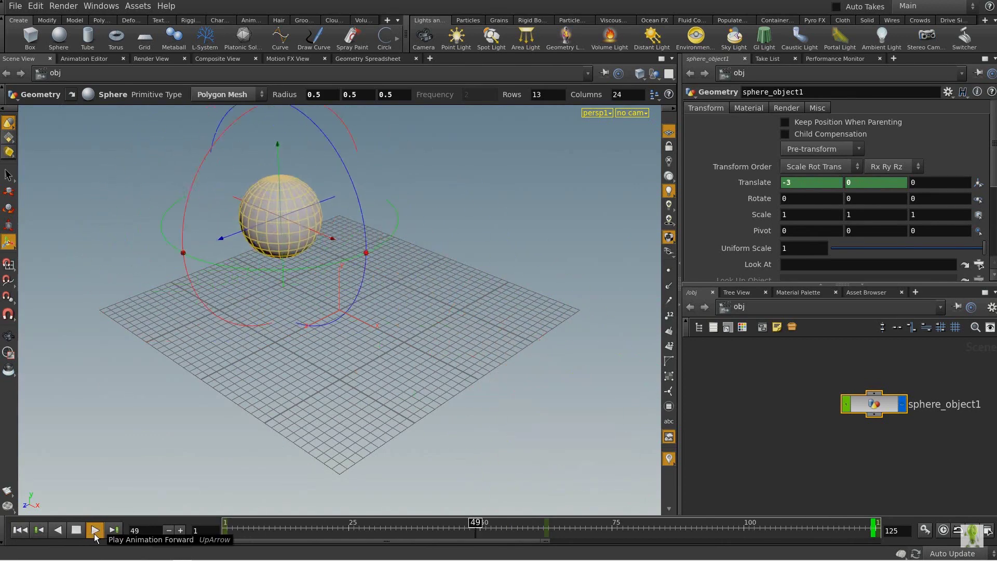
{"action": "left_click", "coordinate": [77, 531]}
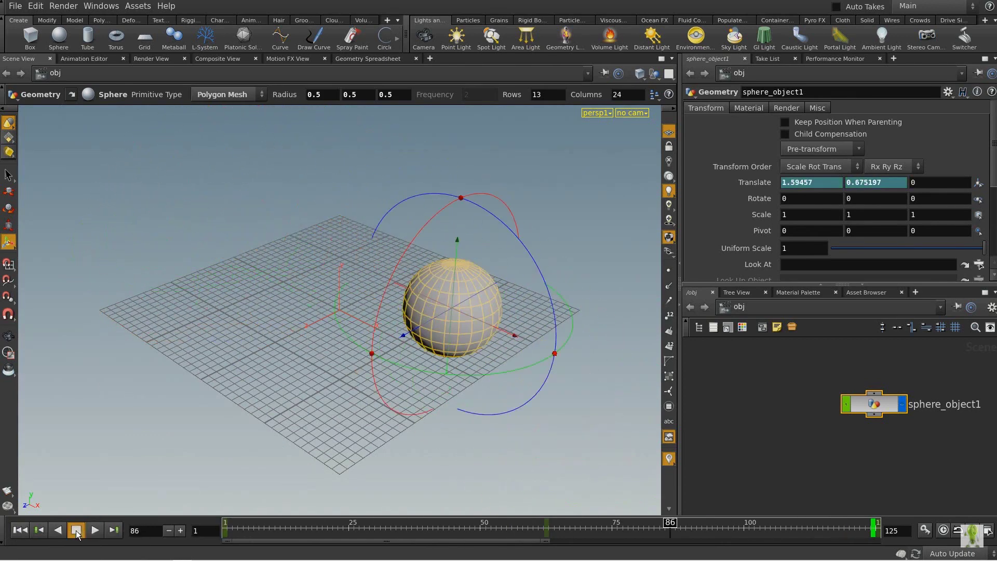
{"action": "left_click", "coordinate": [598, 114]}
{"action": "mouse_move", "coordinate": [623, 123]}
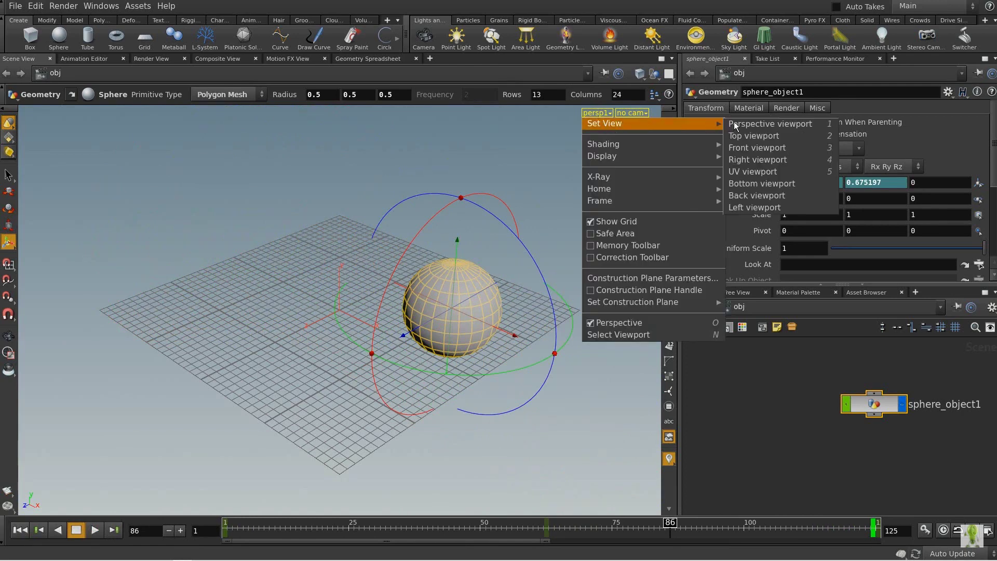
{"action": "left_click", "coordinate": [781, 149]}
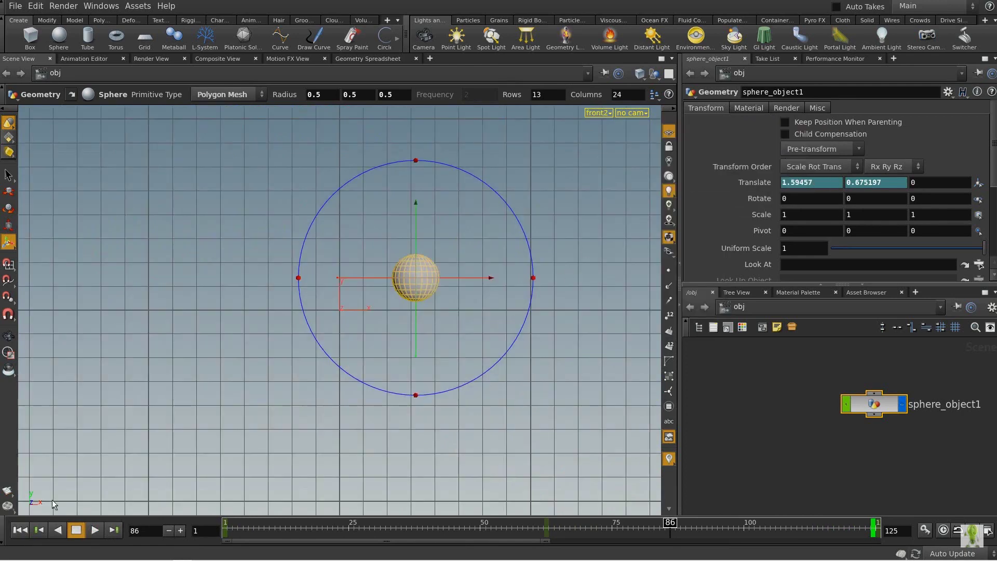
{"action": "left_click", "coordinate": [21, 529]}
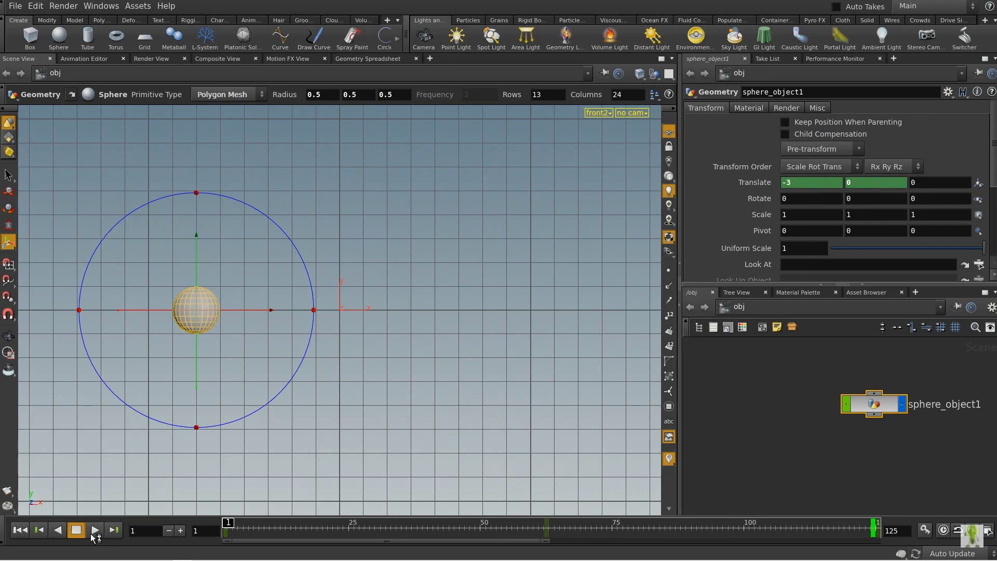
{"action": "left_click", "coordinate": [95, 529]}
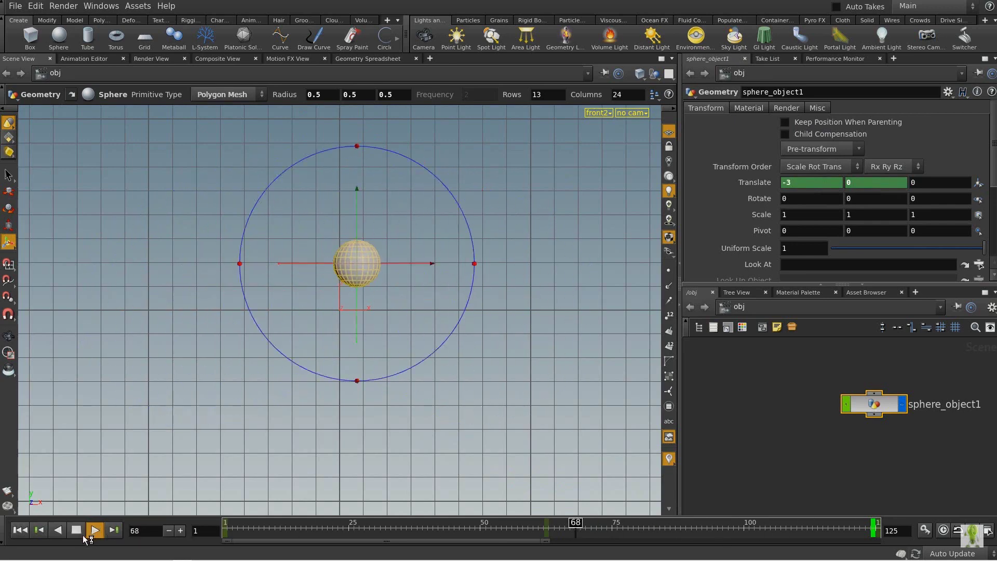
{"action": "left_click", "coordinate": [81, 531]}
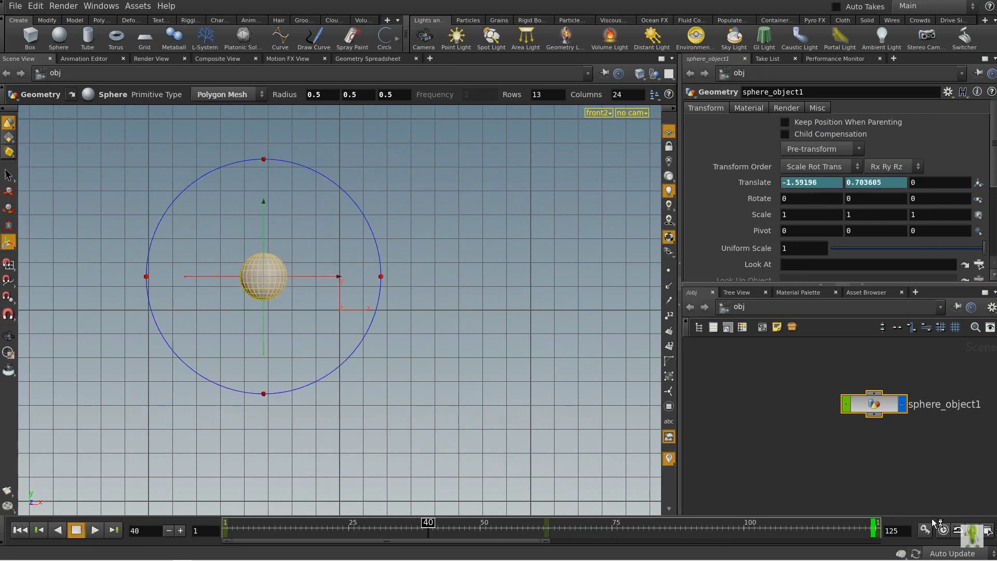
Enable Real Time playback and play the hop, stopping near frame 109
{"action": "left_click", "coordinate": [943, 529]}
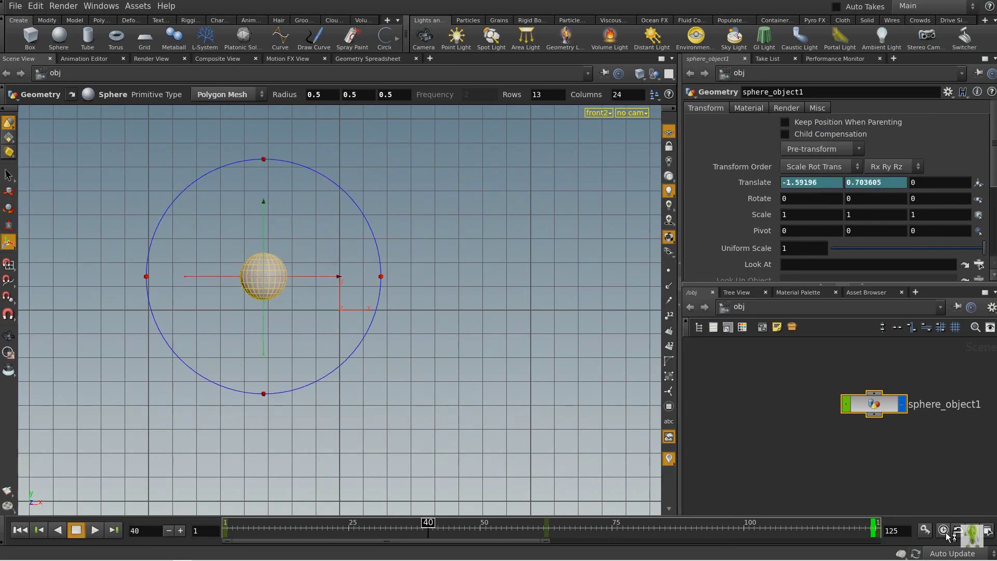
{"action": "left_click", "coordinate": [96, 529]}
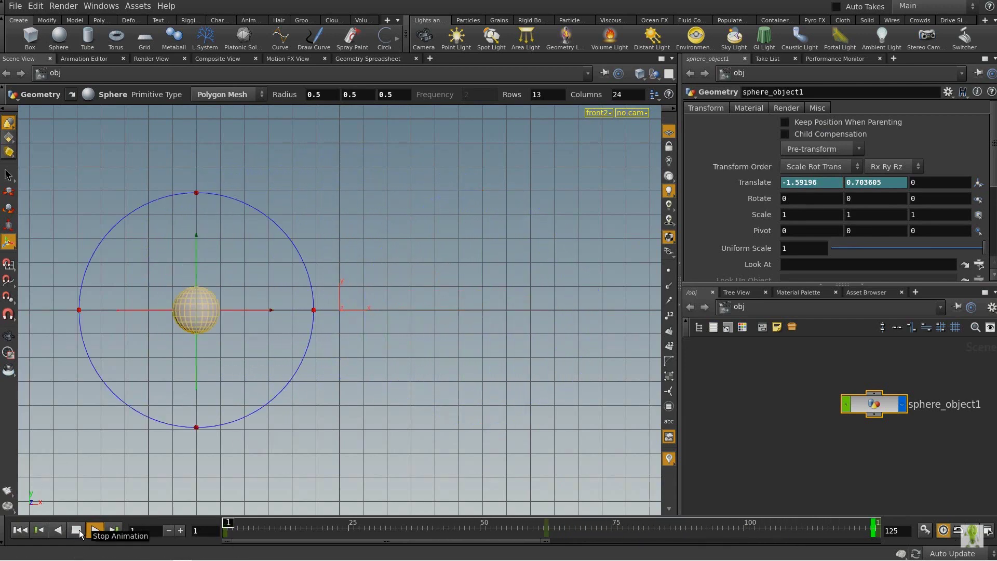
{"action": "left_click", "coordinate": [81, 534]}
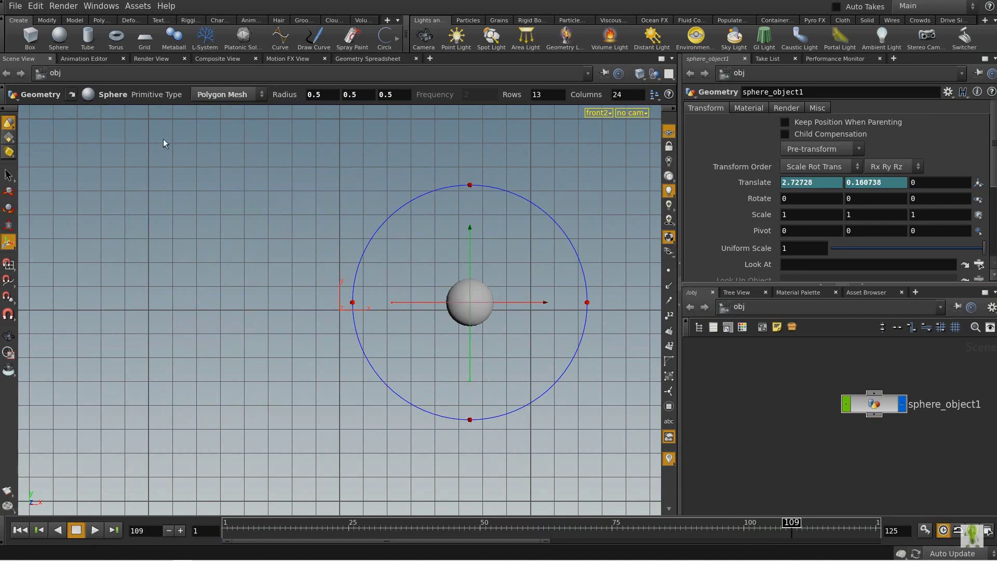
{"action": "left_click", "coordinate": [103, 6]}
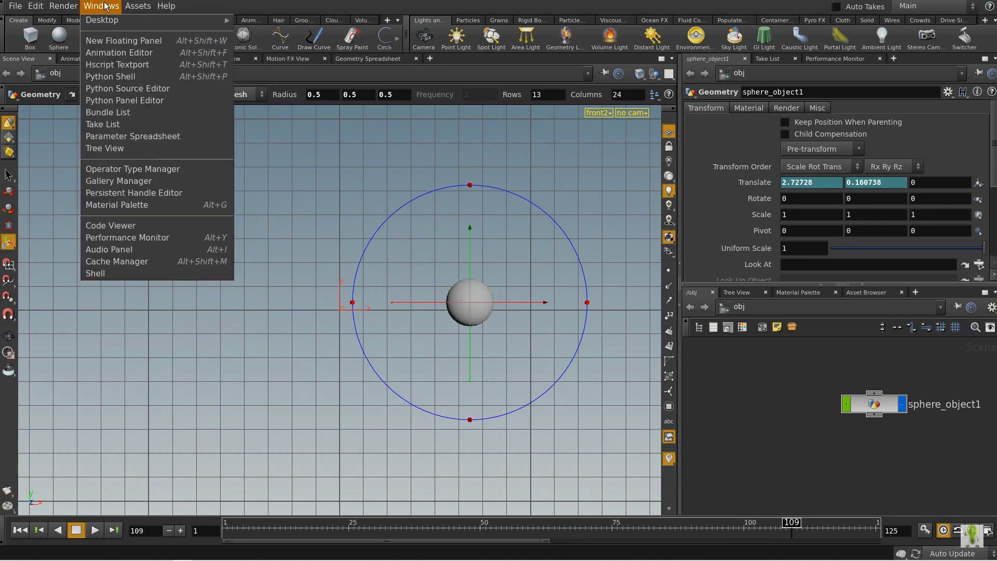
{"action": "mouse_move", "coordinate": [102, 20]}
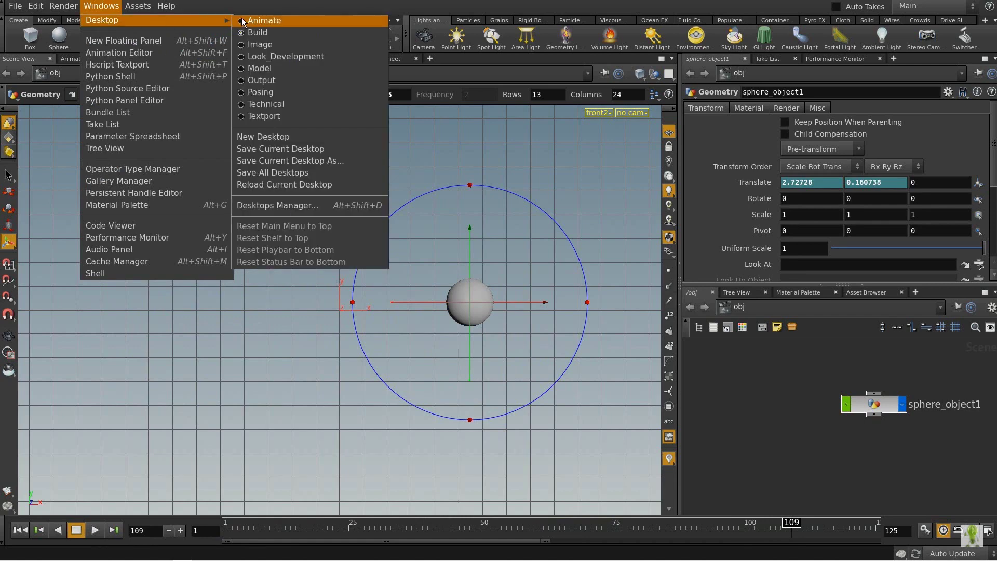
Switch to the Animate desktop, preview playback, and select the sphere to show its X and height curves
{"action": "left_click", "coordinate": [262, 22]}
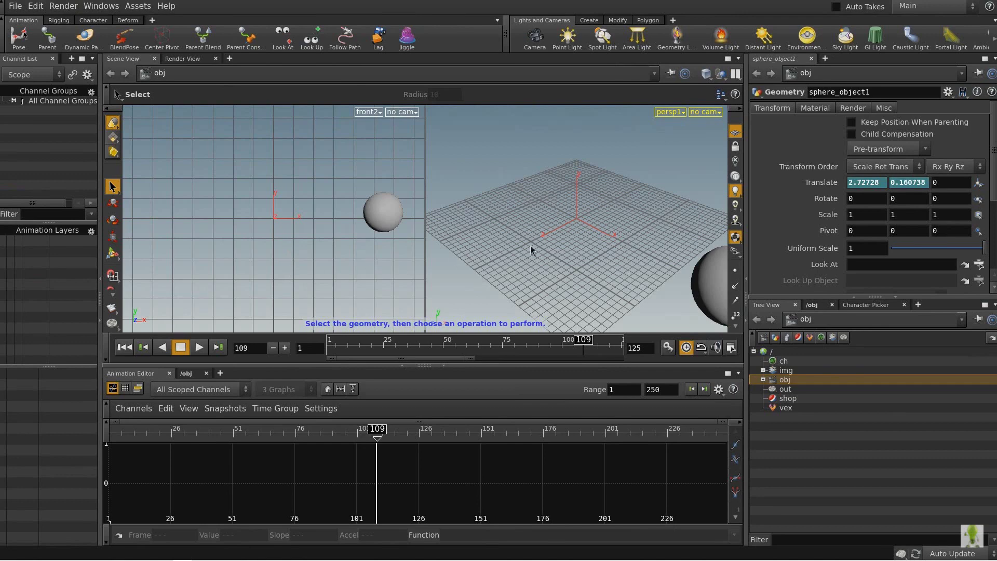
{"action": "left_click", "coordinate": [127, 349]}
{"action": "left_click", "coordinate": [198, 348]}
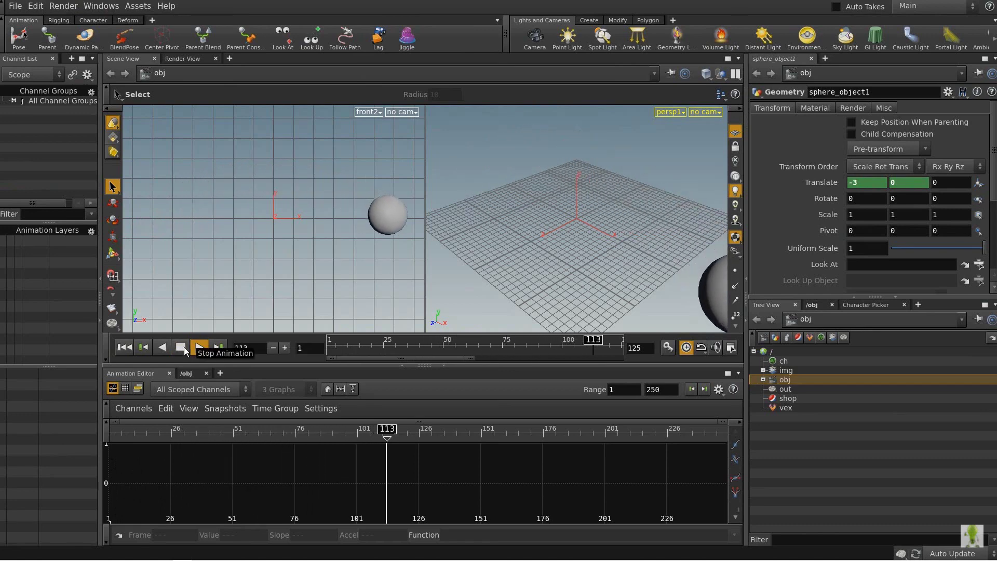
{"action": "left_click", "coordinate": [184, 352]}
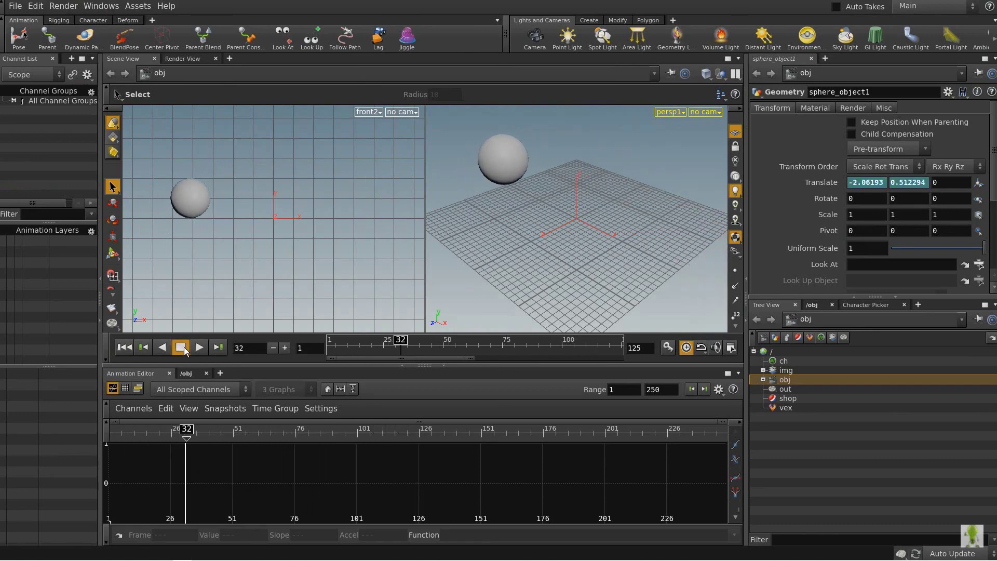
{"action": "left_click", "coordinate": [498, 154]}
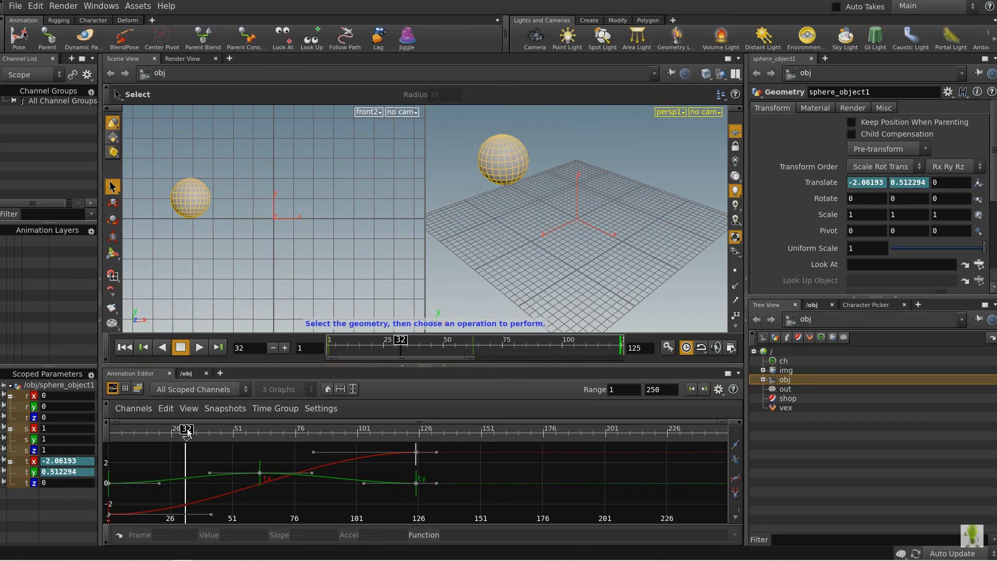
Select the ty key at frame 62 and drag it up to about 2.24
{"action": "left_click_drag", "start_coordinate": [187, 432], "coordinate": [261, 435]}
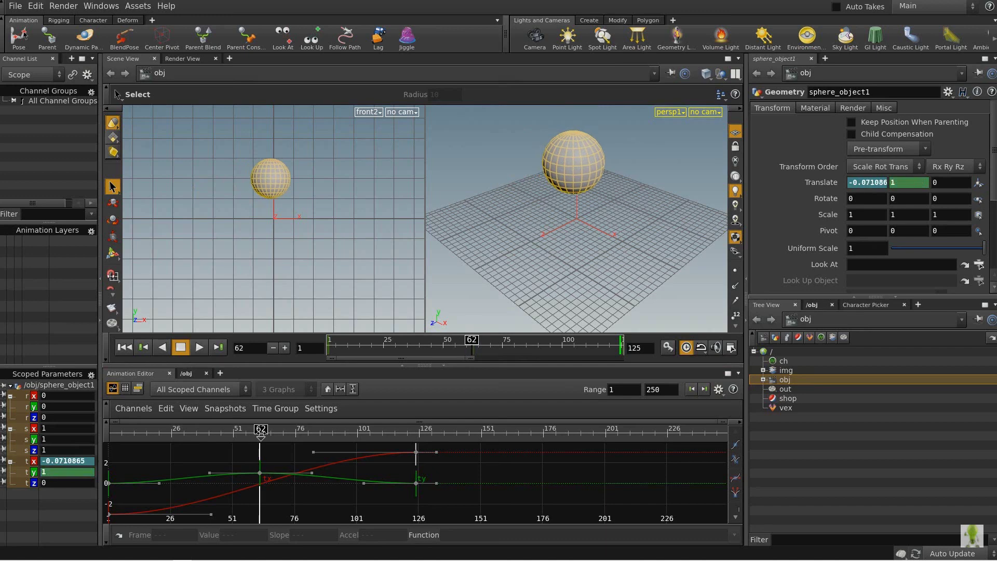
{"action": "left_click", "coordinate": [260, 473]}
{"action": "left_click_drag", "start_coordinate": [260, 474], "coordinate": [262, 463]}
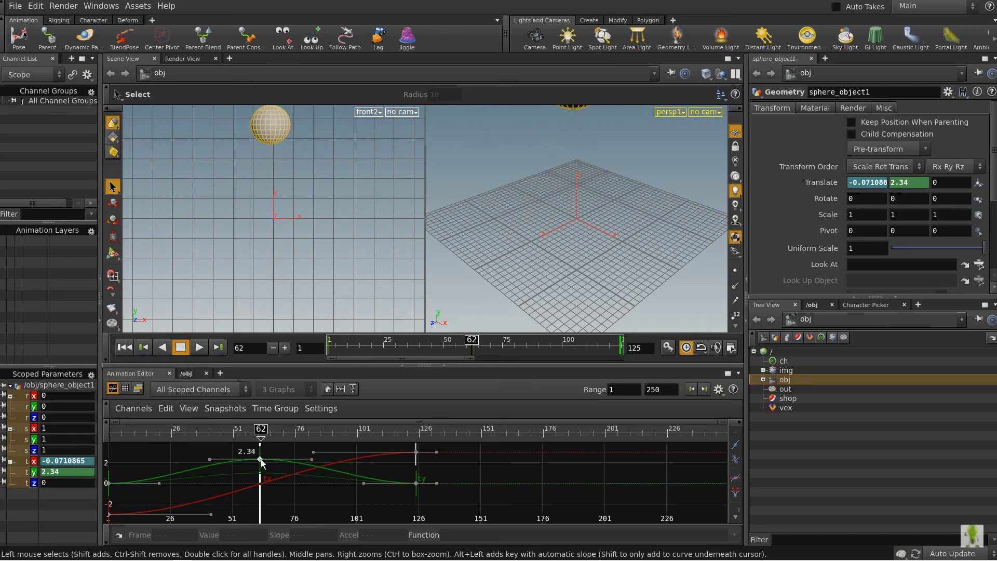
{"action": "left_click_drag", "start_coordinate": [261, 461], "coordinate": [261, 462]}
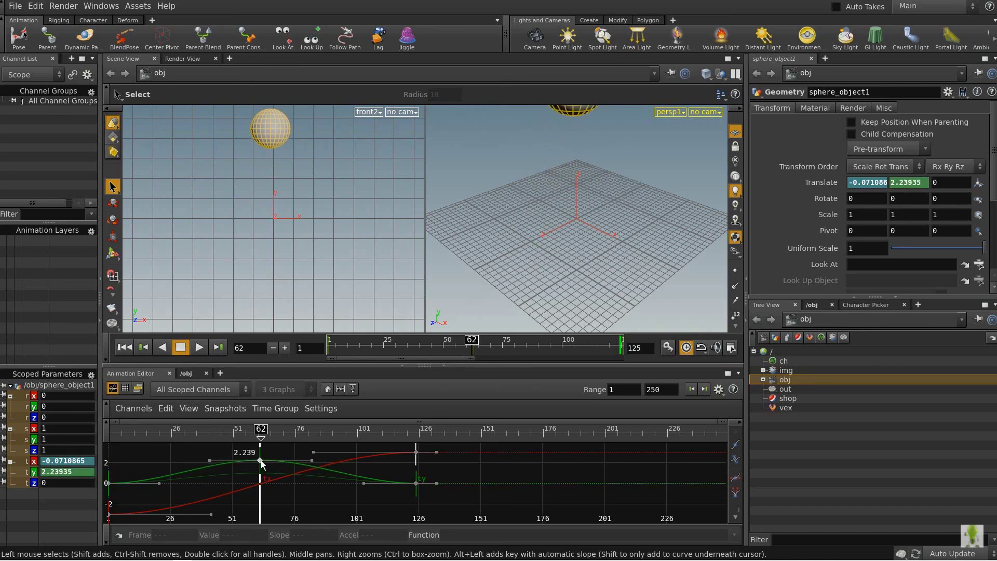
Replay the animation from frame 1 to check the higher hop
{"action": "left_click", "coordinate": [125, 347]}
{"action": "left_click", "coordinate": [198, 348]}
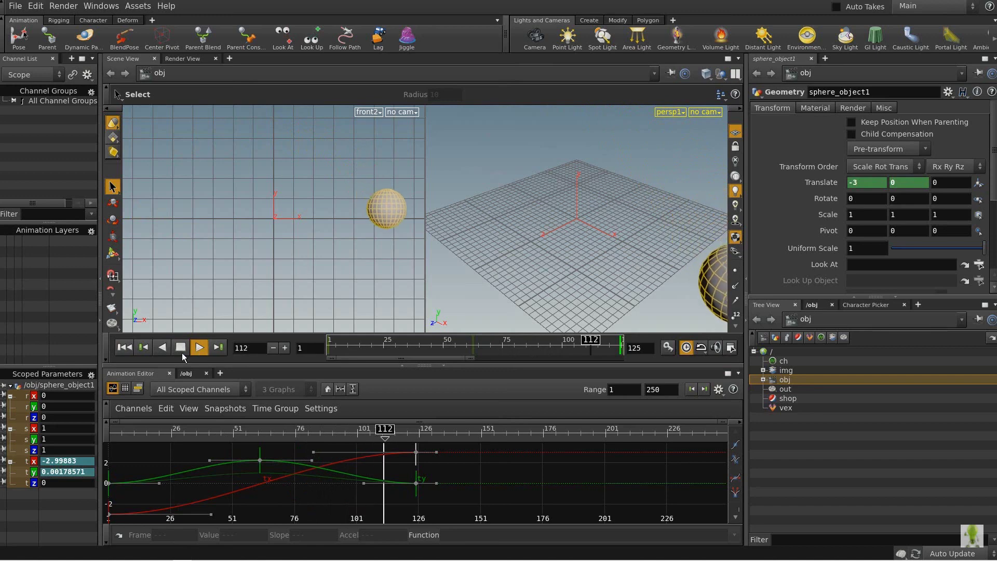
{"action": "left_click", "coordinate": [180, 348]}
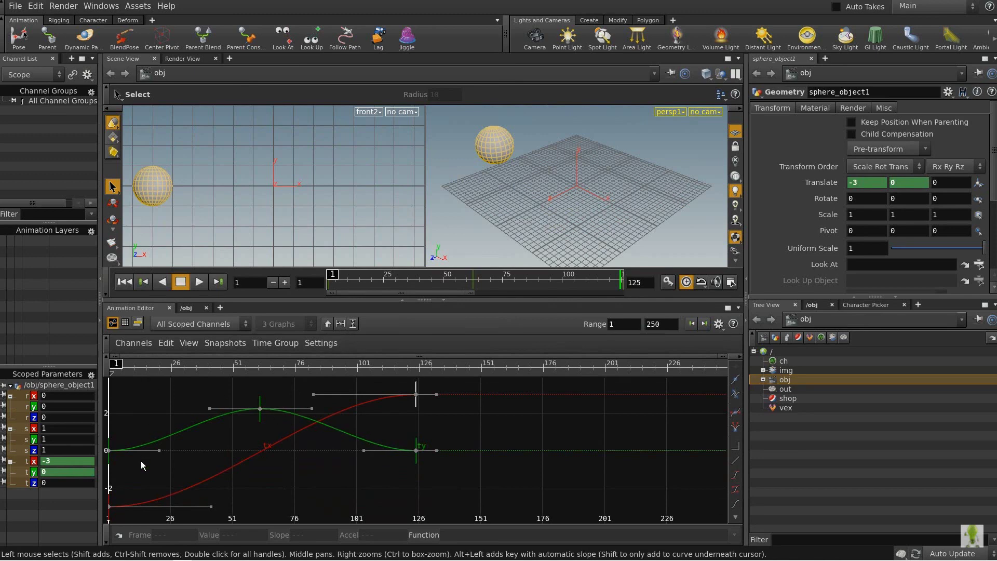
Fit the graph horizontally, tilt the frame-62 ty tangent, and preview the hop
{"action": "left_click", "coordinate": [341, 324]}
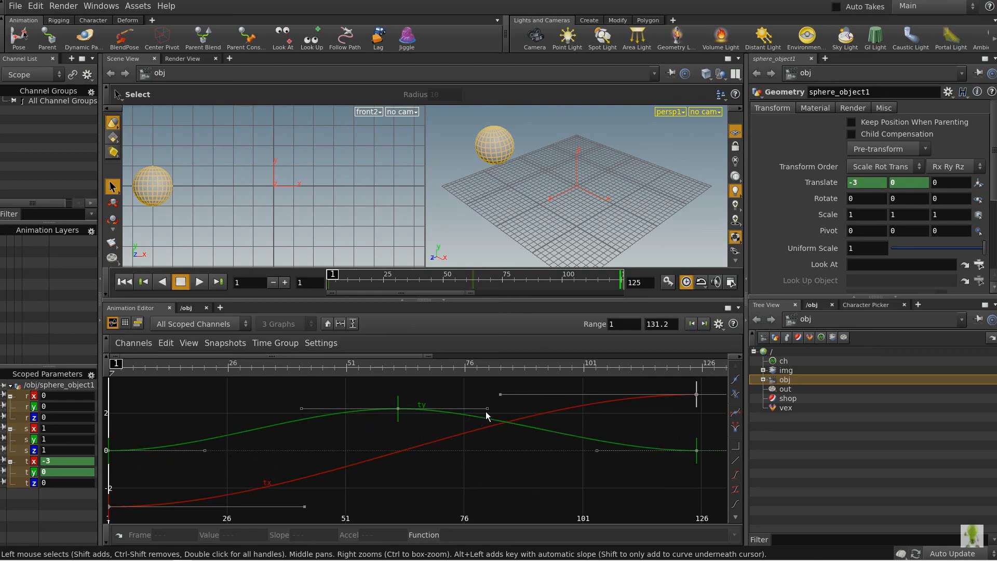
{"action": "left_click_drag", "start_coordinate": [488, 411], "coordinate": [426, 380]}
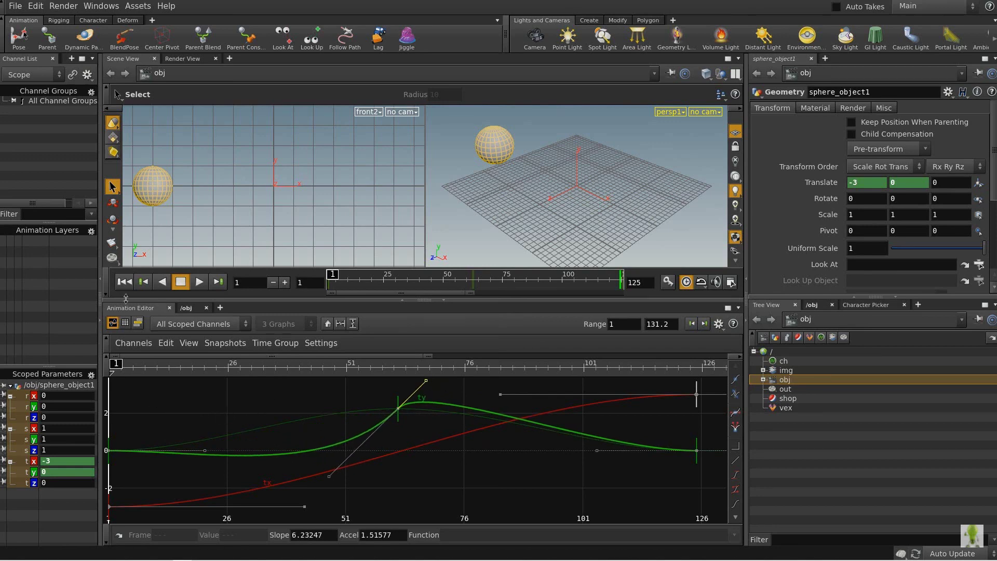
{"action": "left_click", "coordinate": [200, 282]}
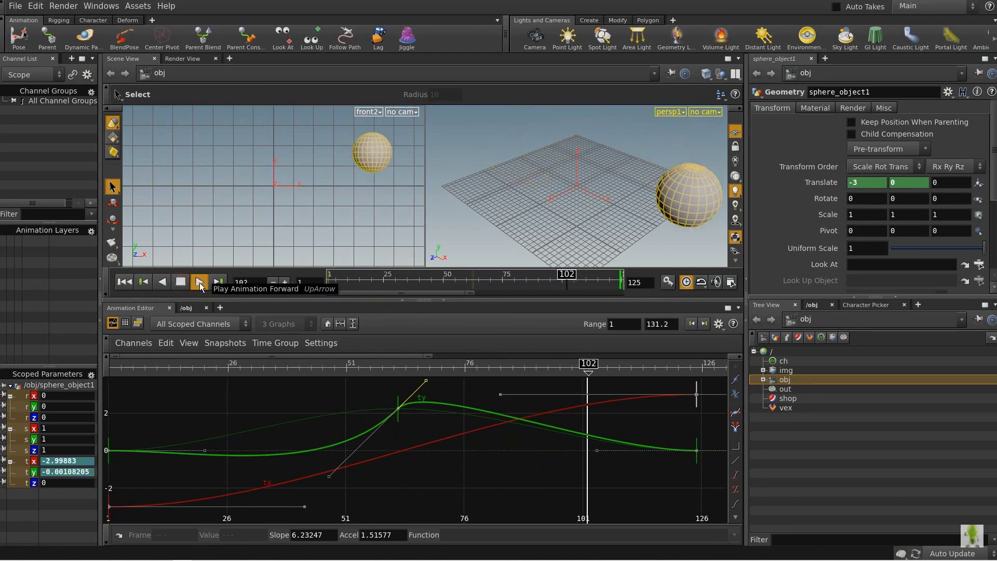
{"action": "left_click", "coordinate": [181, 282]}
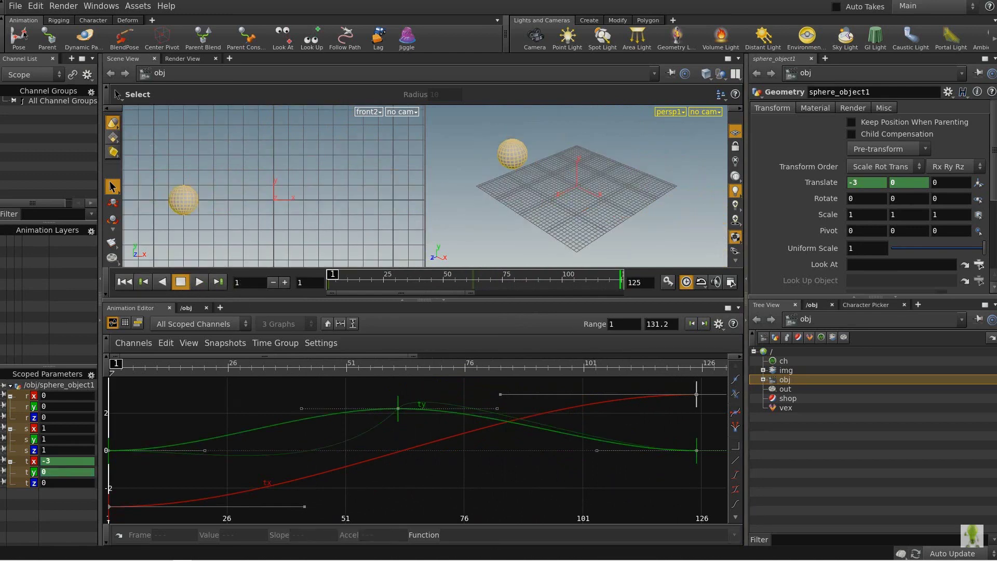
{"action": "mouse_move", "coordinate": [372, 408]}
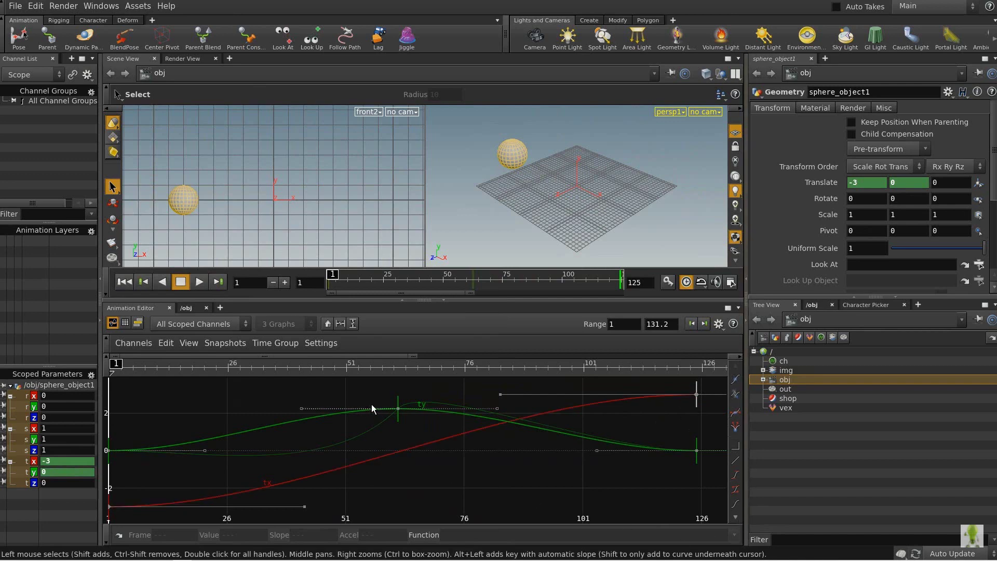
Break the frame-62 ty tangents, steepening the rise and fall into a sharp peak, then replay
{"action": "left_click_drag", "start_coordinate": [376, 391], "coordinate": [419, 429]}
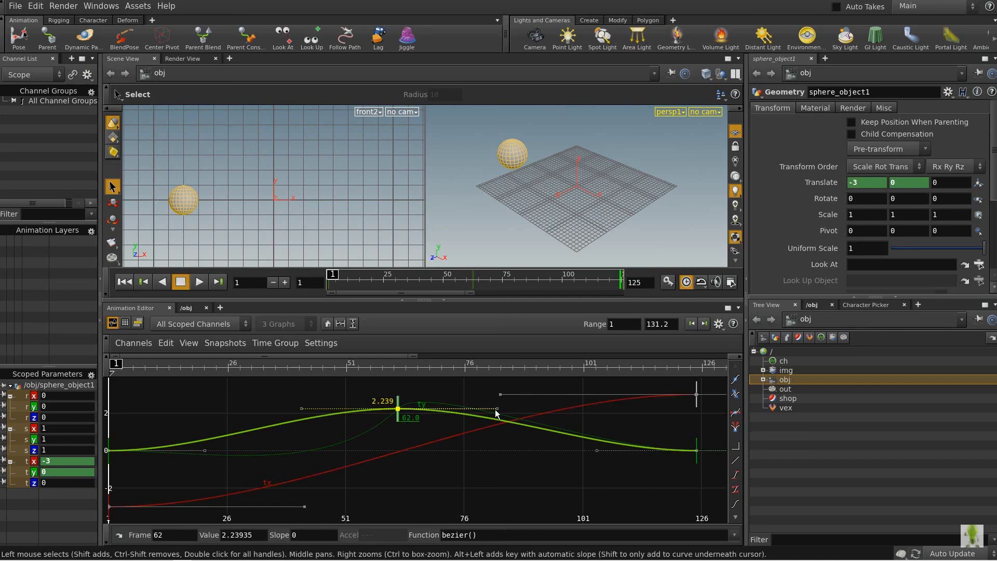
{"action": "mouse_move", "coordinate": [495, 409]}
{"action": "left_mouse_down"}
{"action": "mouse_move", "coordinate": [491, 422]}
{"action": "mouse_move", "coordinate": [494, 408]}
{"action": "left_mouse_up"}
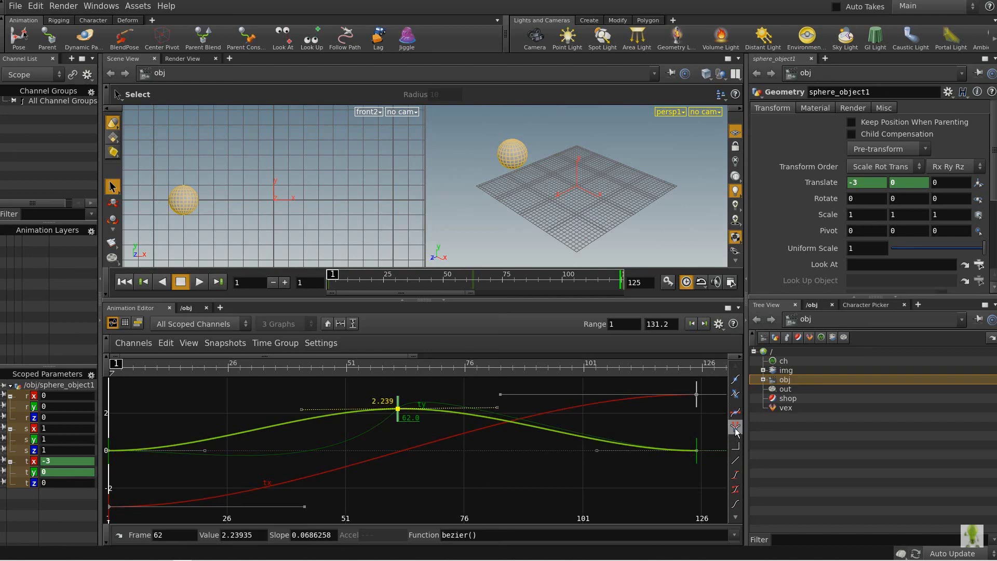
{"action": "mouse_move", "coordinate": [497, 410]}
{"action": "left_mouse_down"}
{"action": "mouse_move", "coordinate": [490, 435]}
{"action": "mouse_move", "coordinate": [457, 462]}
{"action": "left_mouse_up"}
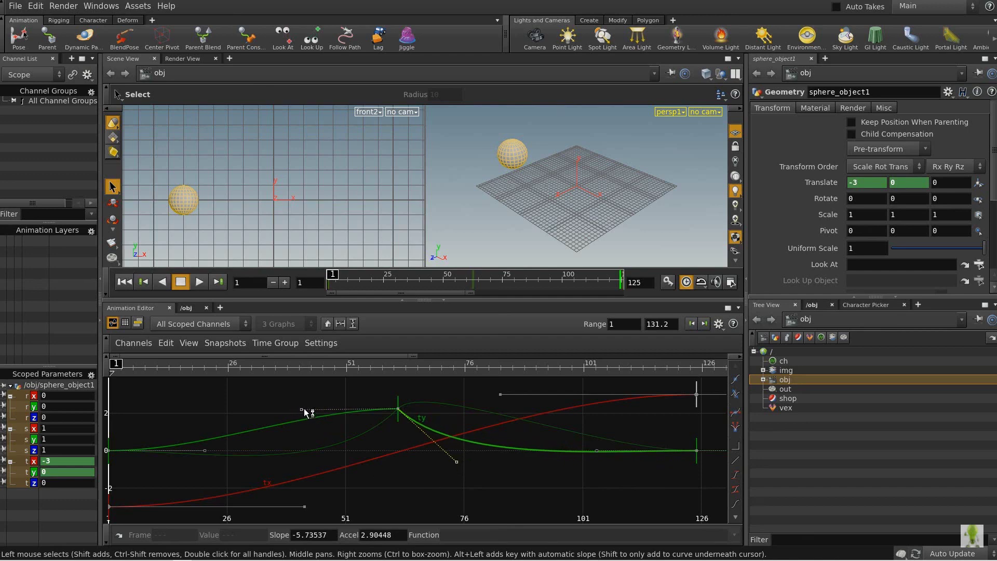
{"action": "mouse_move", "coordinate": [304, 408]}
{"action": "left_mouse_down"}
{"action": "mouse_move", "coordinate": [325, 387]}
{"action": "mouse_move", "coordinate": [371, 387]}
{"action": "mouse_move", "coordinate": [267, 400]}
{"action": "mouse_move", "coordinate": [303, 465]}
{"action": "left_mouse_up"}
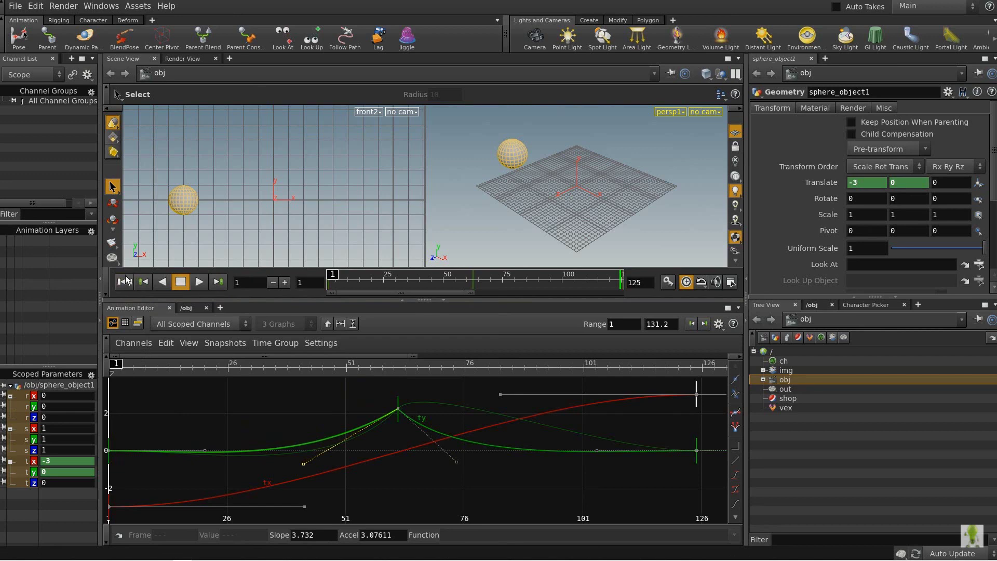
{"action": "left_click", "coordinate": [198, 281]}
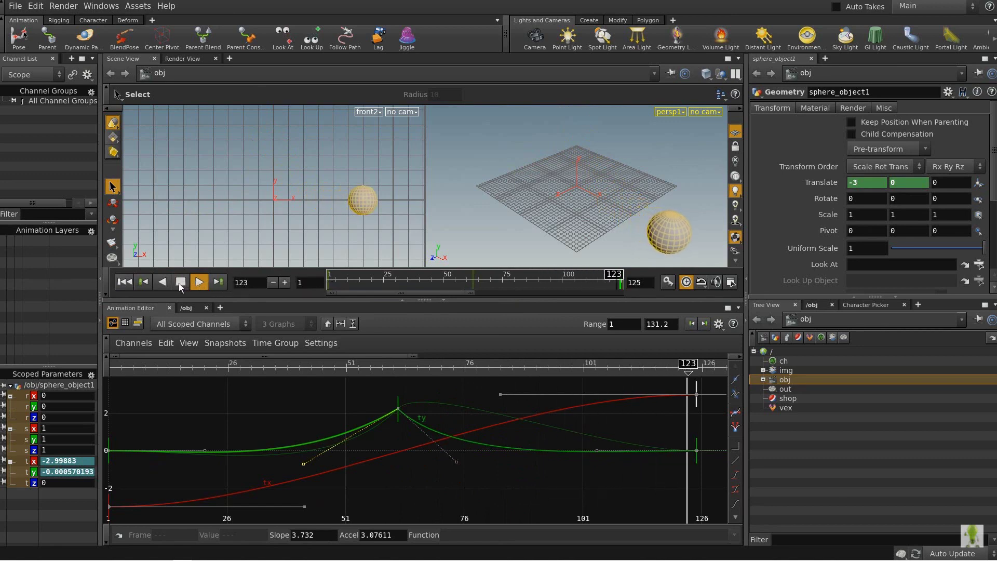
Stop playback and make the ty curve around the frame-62 key straight linear segments
{"action": "key", "text": "Escape"}
{"action": "left_click", "coordinate": [397, 410]}
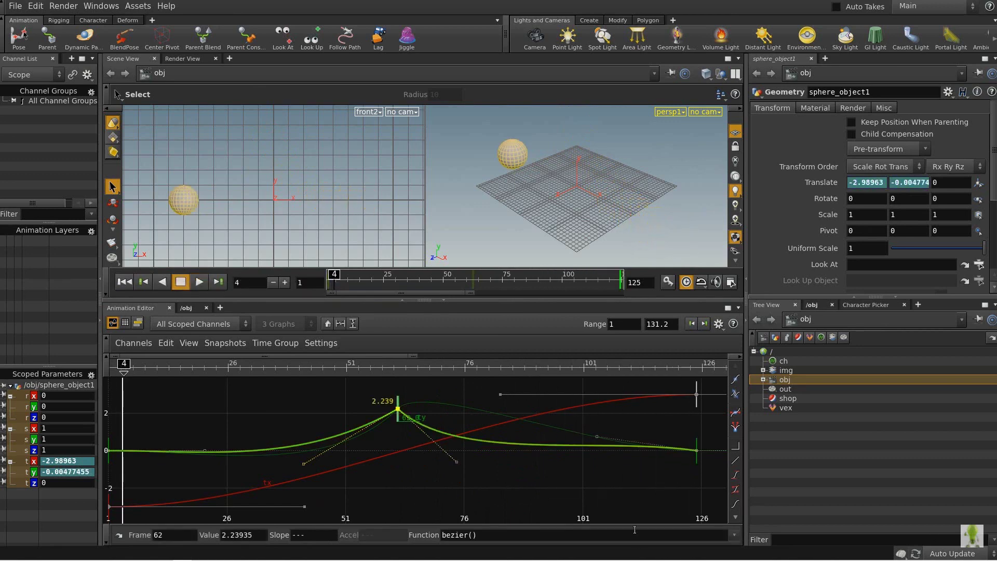
{"action": "left_click", "coordinate": [736, 461]}
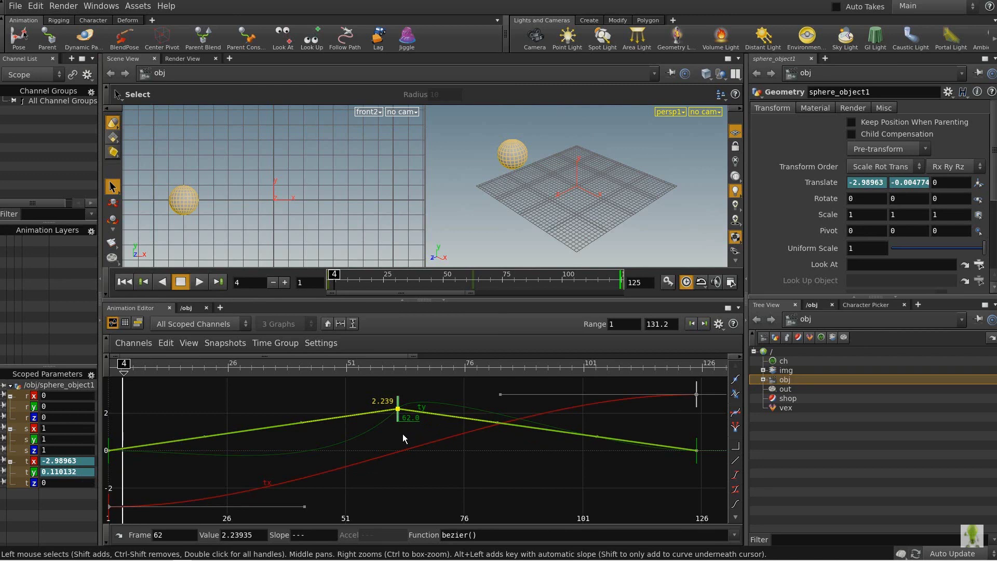
{"action": "key", "text": "Escape"}
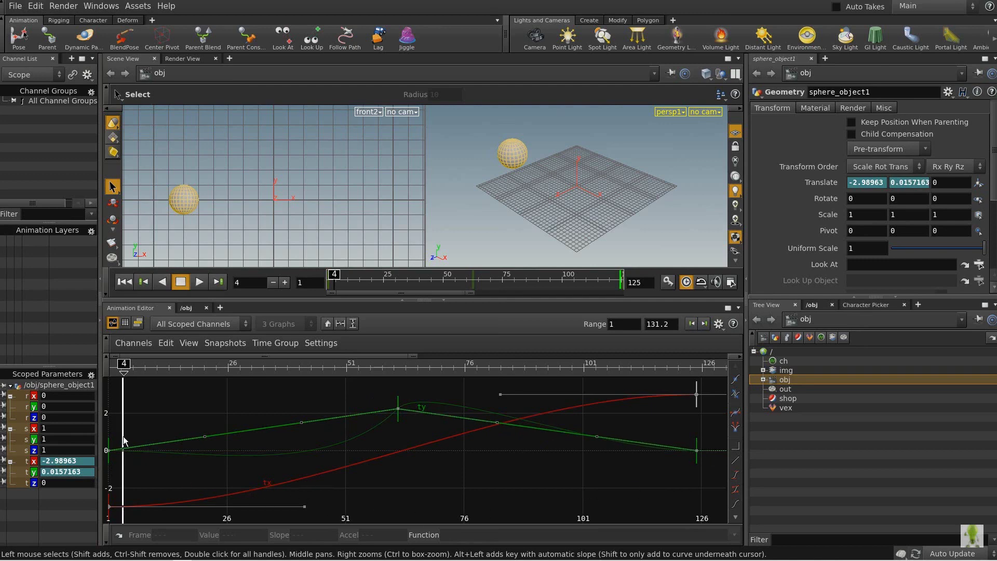
Select the first segment of the height curve and apply an ease to it
{"action": "left_click_drag", "start_coordinate": [123, 437], "coordinate": [113, 434]}
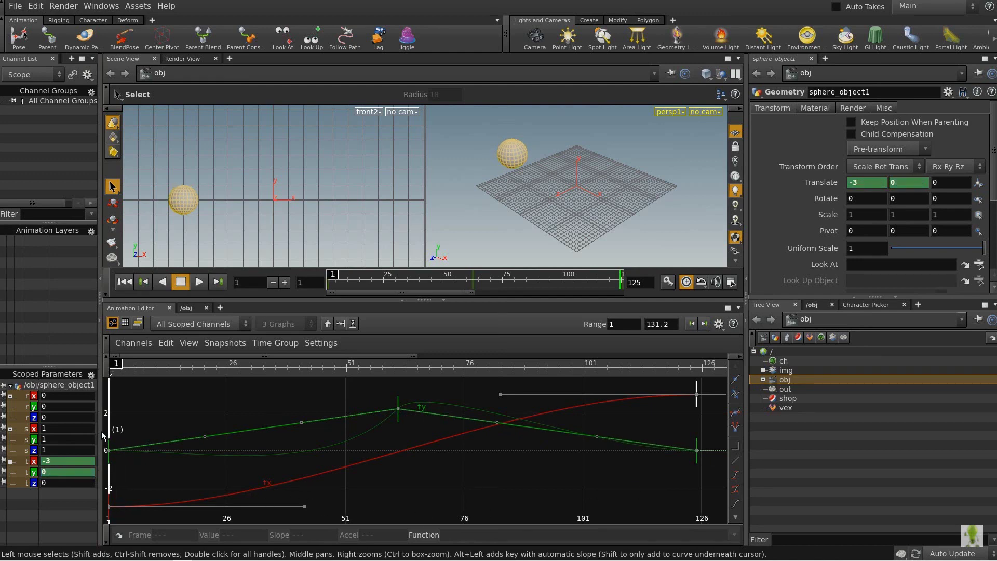
{"action": "left_click_drag", "start_coordinate": [123, 439], "coordinate": [177, 444]}
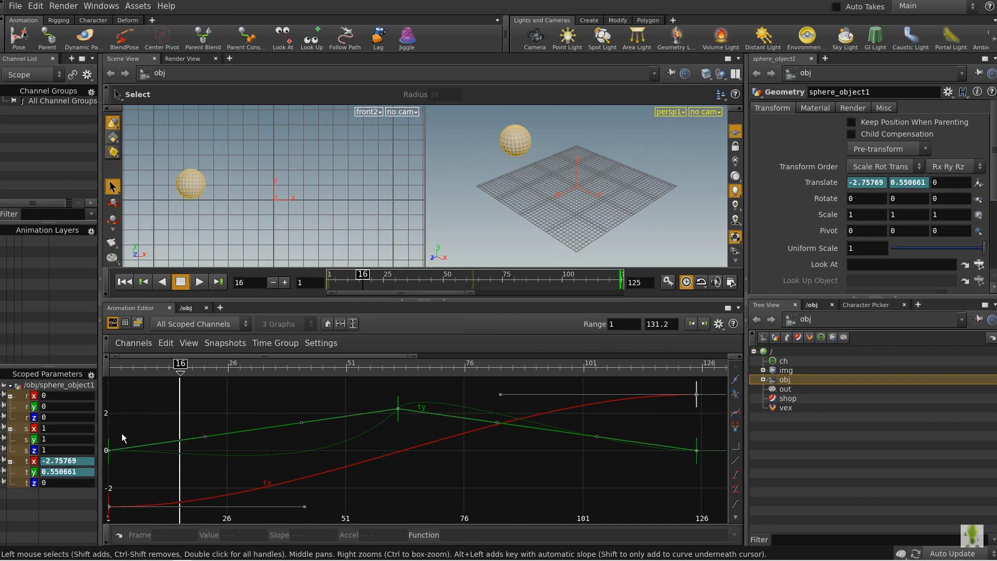
{"action": "left_click_drag", "start_coordinate": [120, 430], "coordinate": [94, 471]}
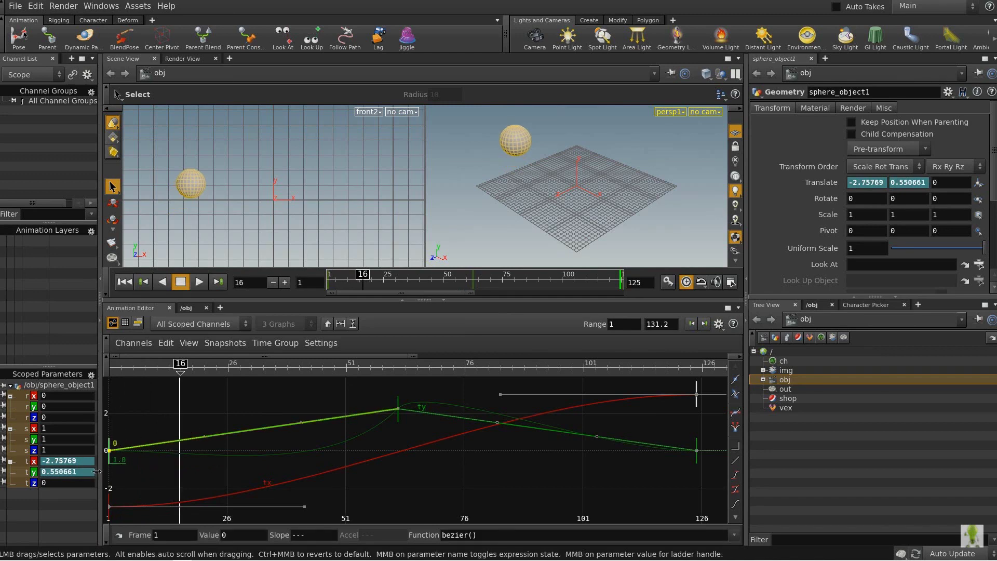
{"action": "left_click", "coordinate": [739, 509]}
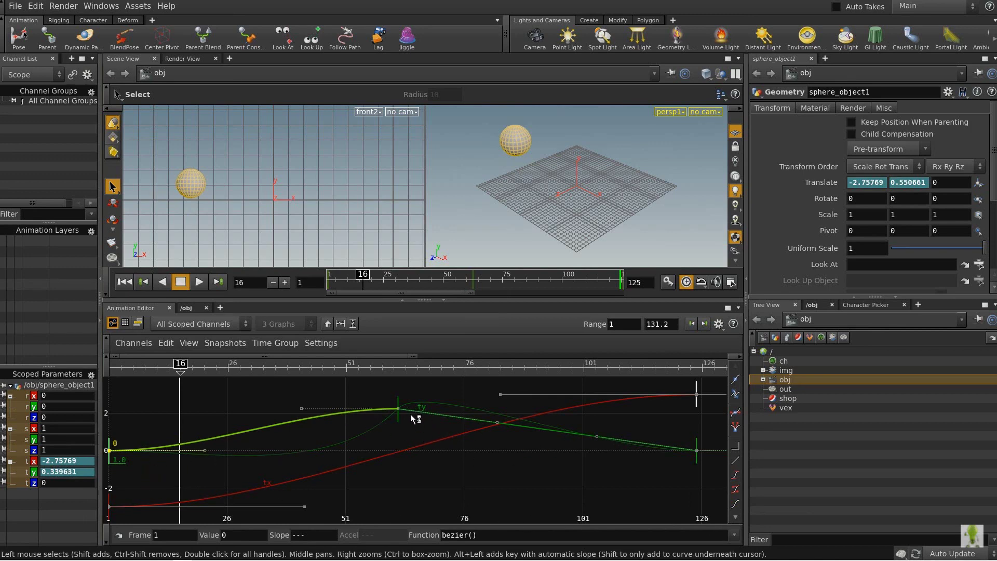
Raise the frame-62 ty key to about 3.23 and replay from the first frame
{"action": "mouse_move", "coordinate": [398, 408]}
{"action": "left_click_drag", "start_coordinate": [399, 409], "coordinate": [403, 391]}
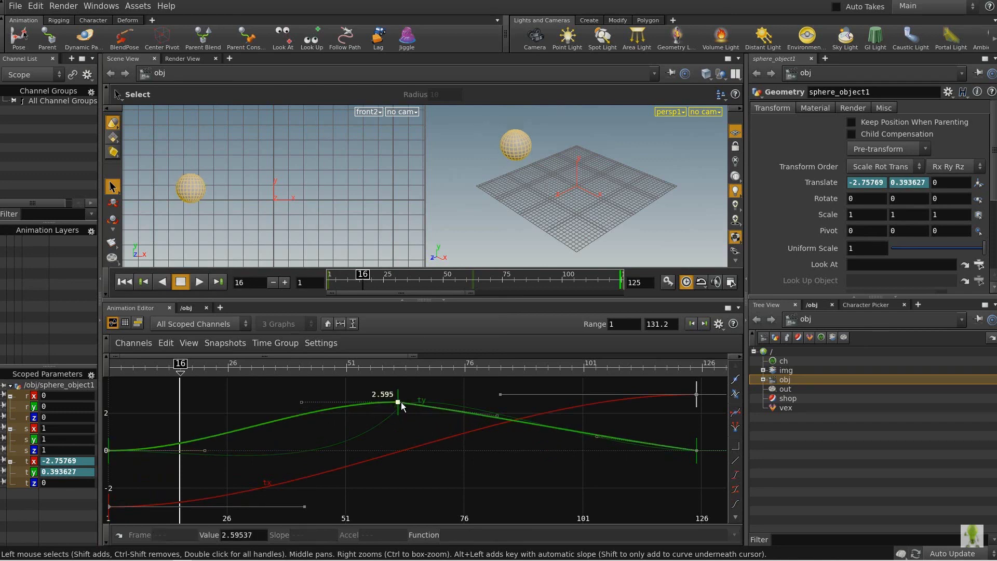
{"action": "left_click", "coordinate": [124, 281]}
{"action": "left_click", "coordinate": [199, 282]}
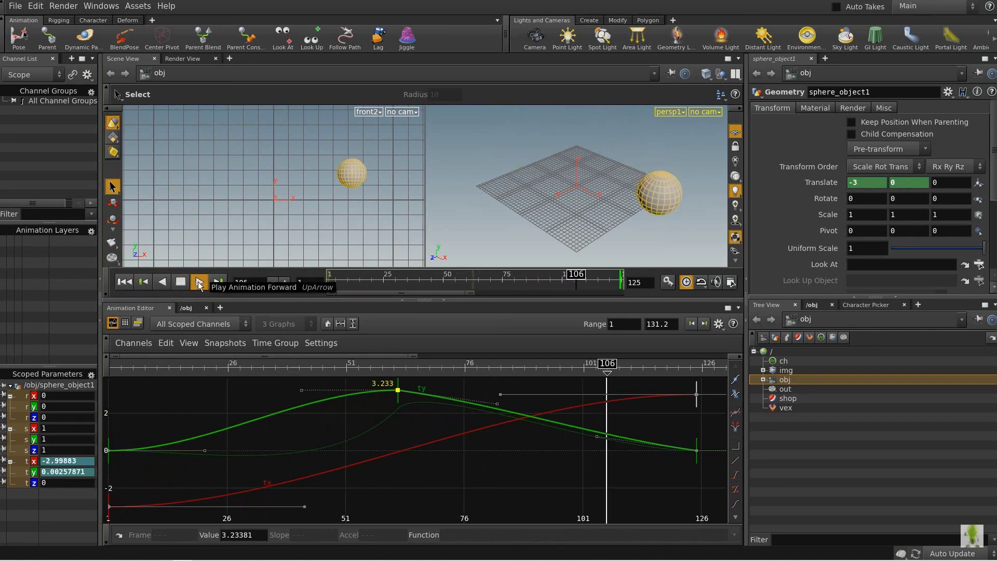
Try the Match, Match In and Match Out tangent options on the frame-62 ty key
{"action": "left_click", "coordinate": [735, 518]}
{"action": "left_click", "coordinate": [737, 518]}
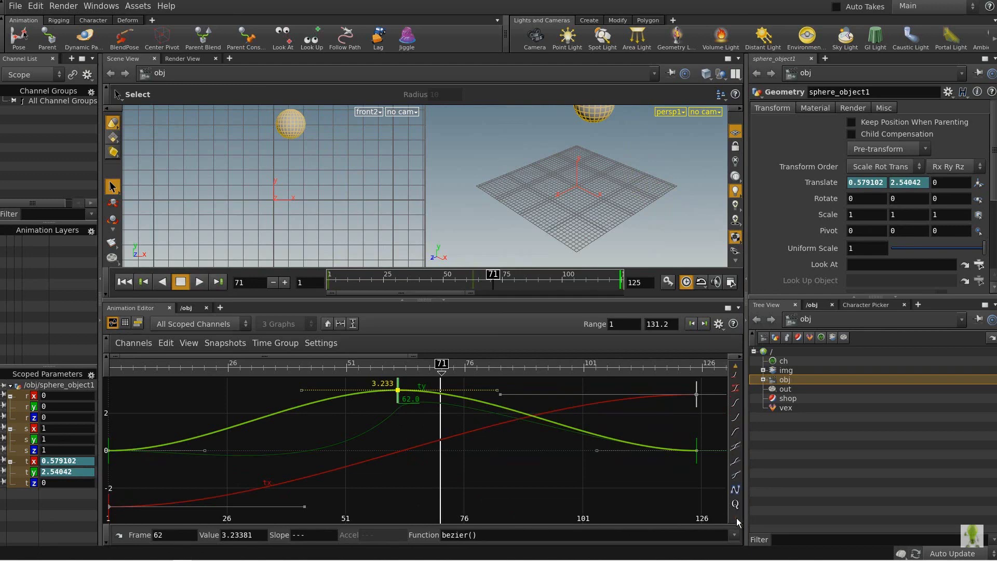
{"action": "left_click", "coordinate": [739, 446]}
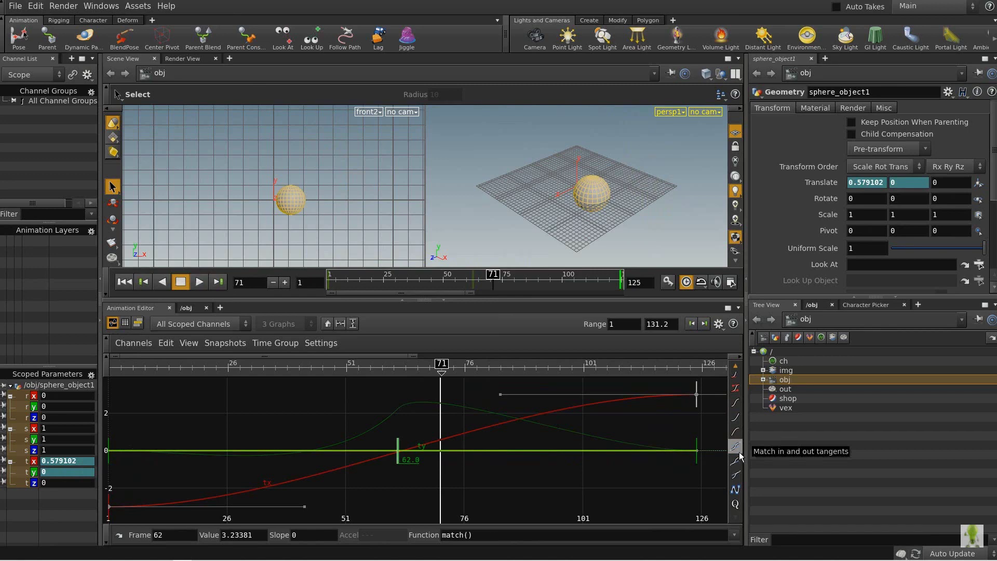
{"action": "left_click", "coordinate": [738, 461]}
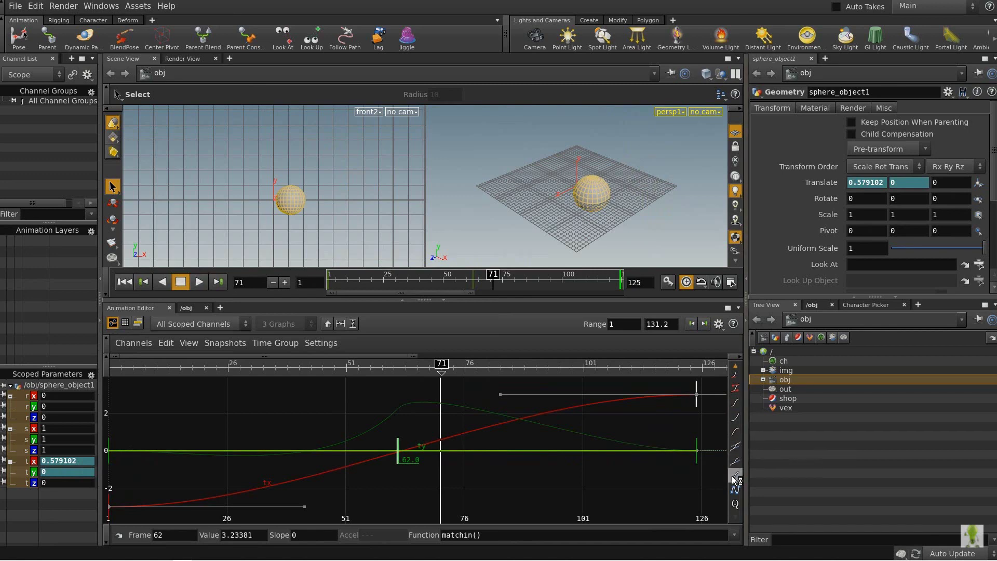
{"action": "left_click", "coordinate": [734, 469]}
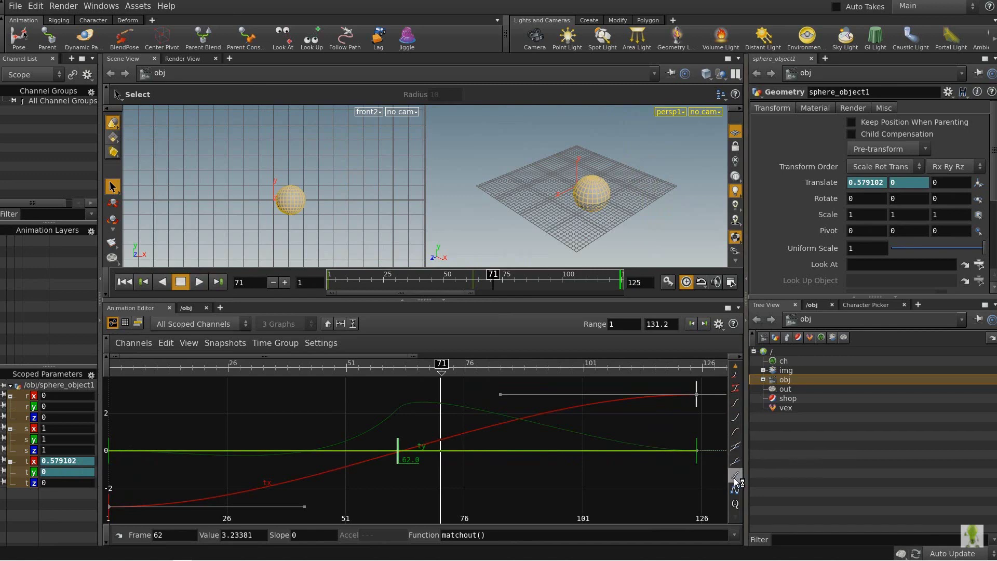
Try Ease Out, Ease In and Ease, then settle on a smooth spline arc peaking near 1.93
{"action": "left_click", "coordinate": [737, 433]}
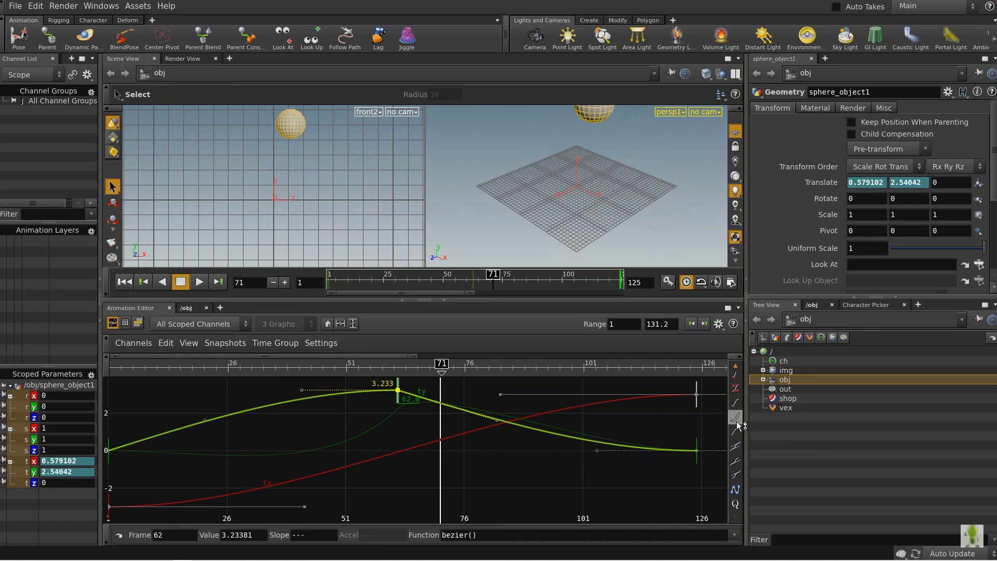
{"action": "left_click", "coordinate": [736, 418]}
{"action": "left_click", "coordinate": [736, 403]}
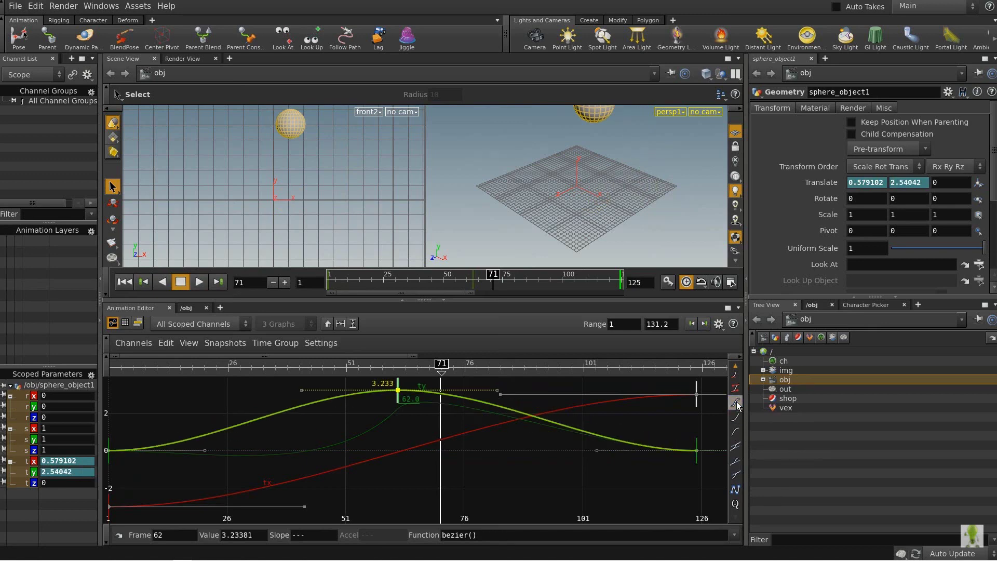
{"action": "left_click", "coordinate": [736, 475]}
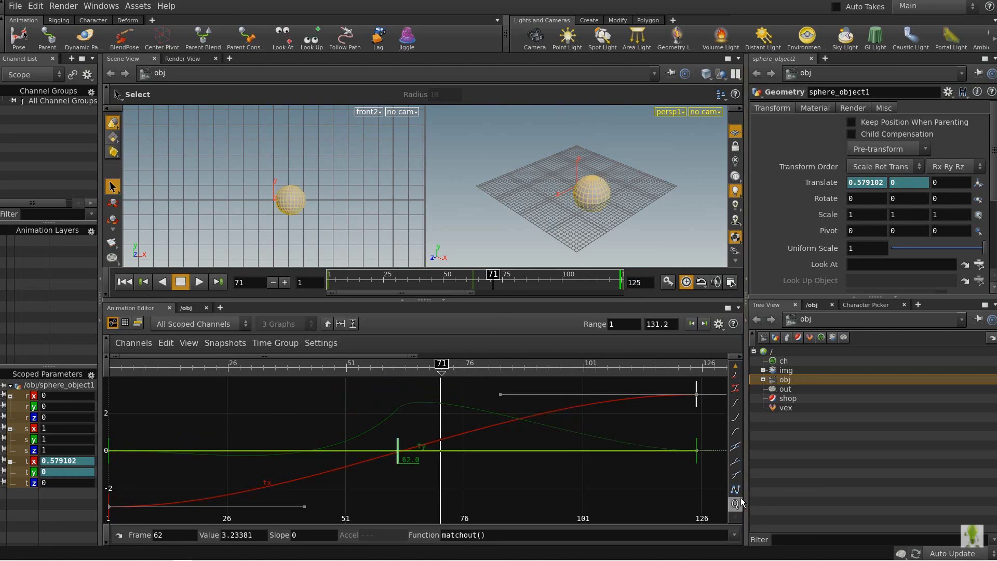
{"action": "left_click", "coordinate": [737, 491]}
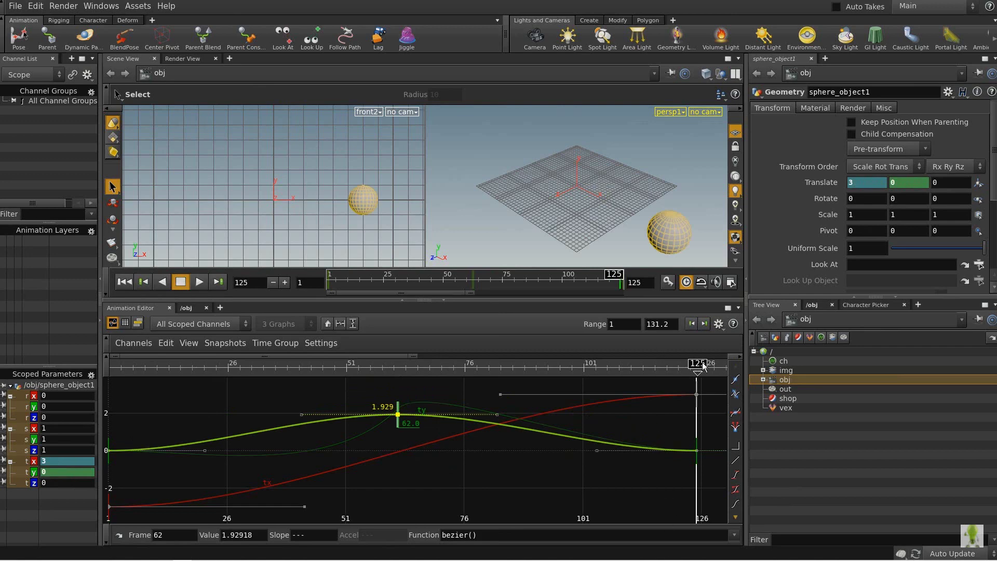
Lower the sphere's Scale X to 0.4 at frame 1 using the value ladder
{"action": "left_click_drag", "start_coordinate": [702, 366], "coordinate": [108, 340]}
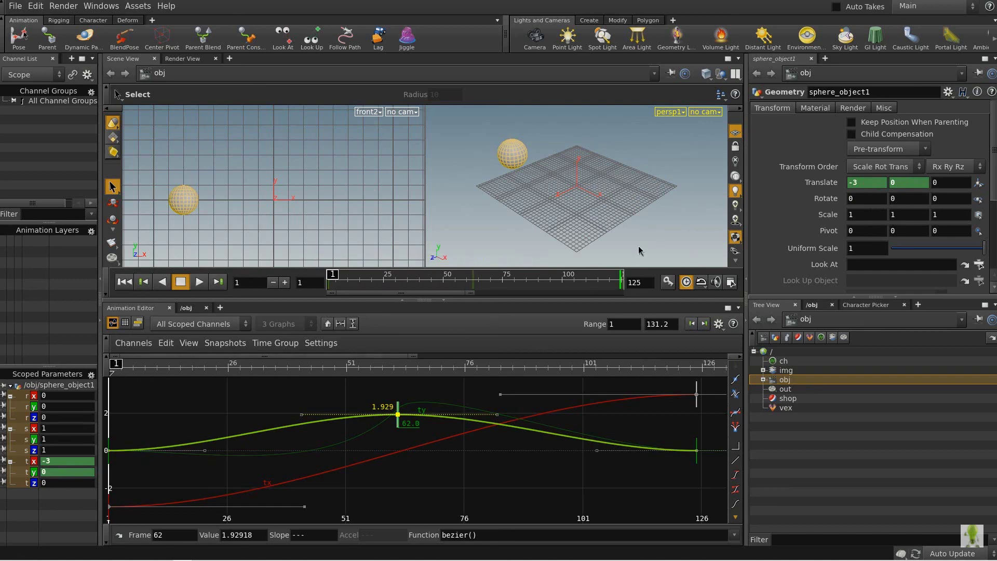
{"action": "middle_click", "coordinate": [866, 215]}
{"action": "middle_click_drag", "start_coordinate": [866, 214], "coordinate": [821, 214]}
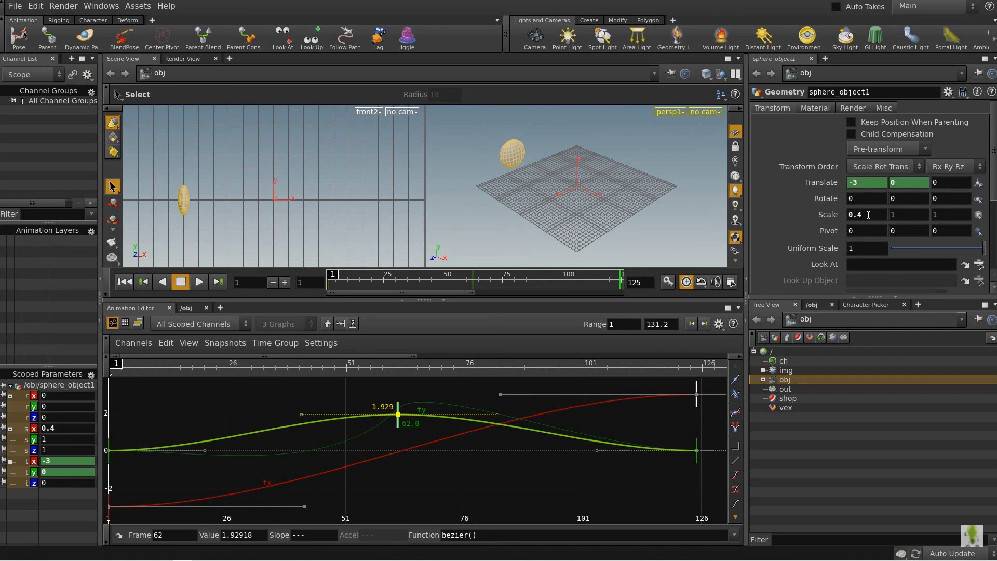
Keyframe Scale X at 0.4, show its curve in the graph, and replay from frame 1
{"action": "left_click", "coordinate": [868, 215], "text": "alt"}
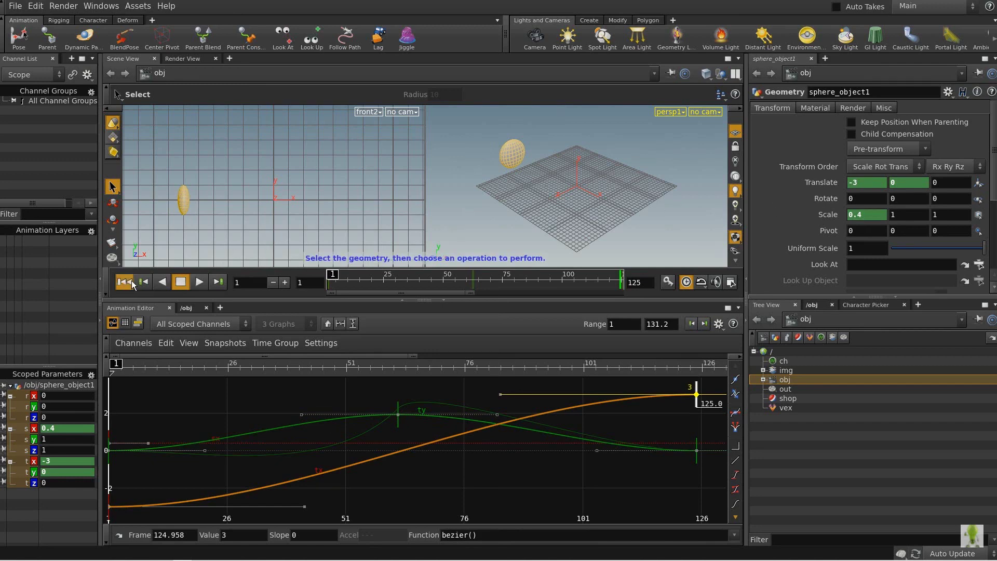
{"action": "left_click", "coordinate": [198, 282]}
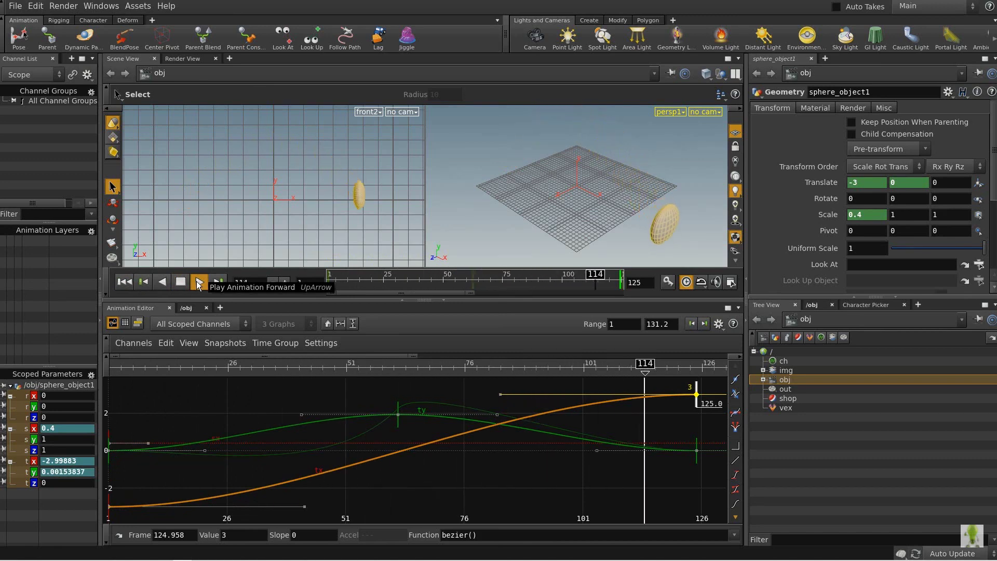
{"action": "left_click", "coordinate": [198, 282]}
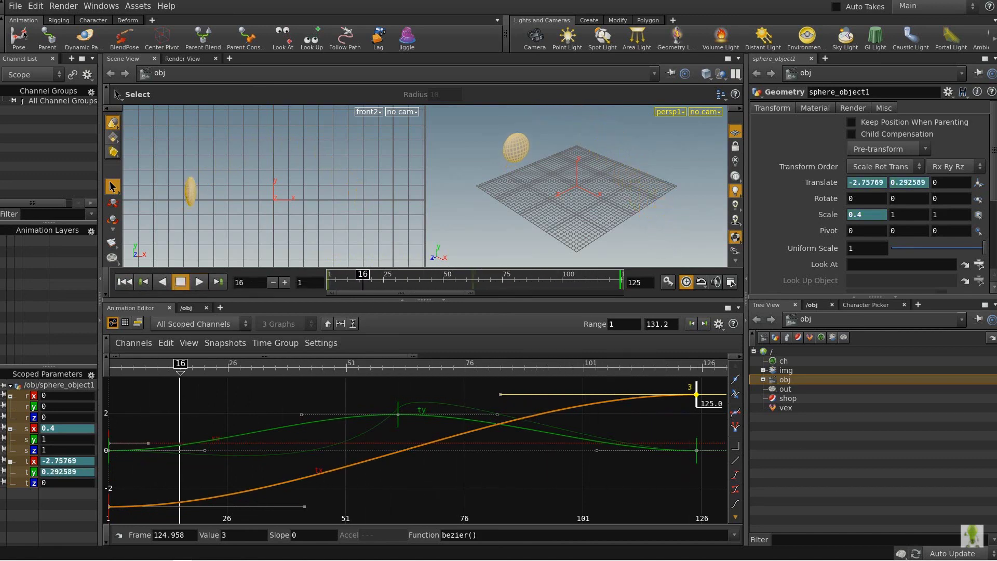
{"action": "left_click", "coordinate": [115, 364]}
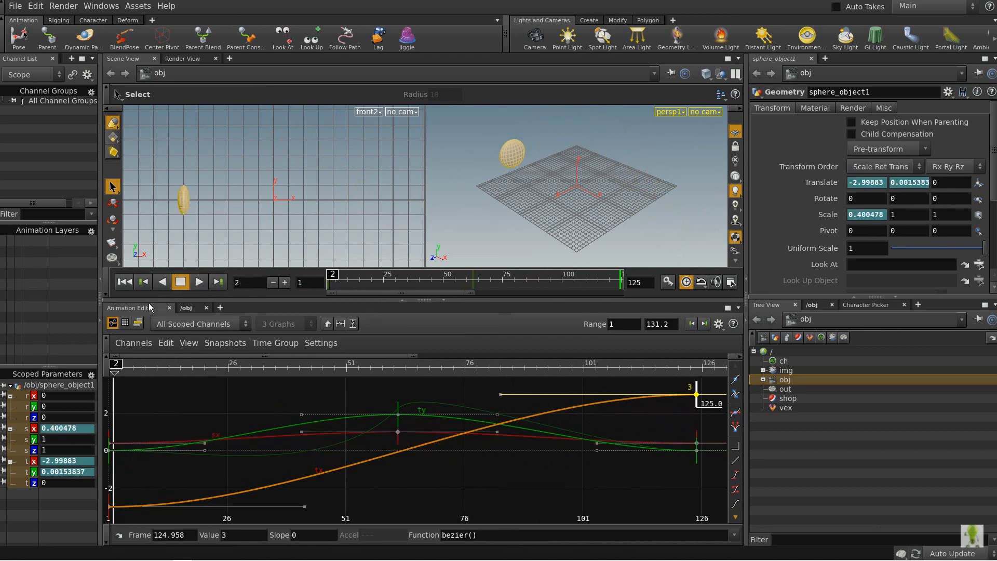
{"action": "left_click", "coordinate": [124, 282]}
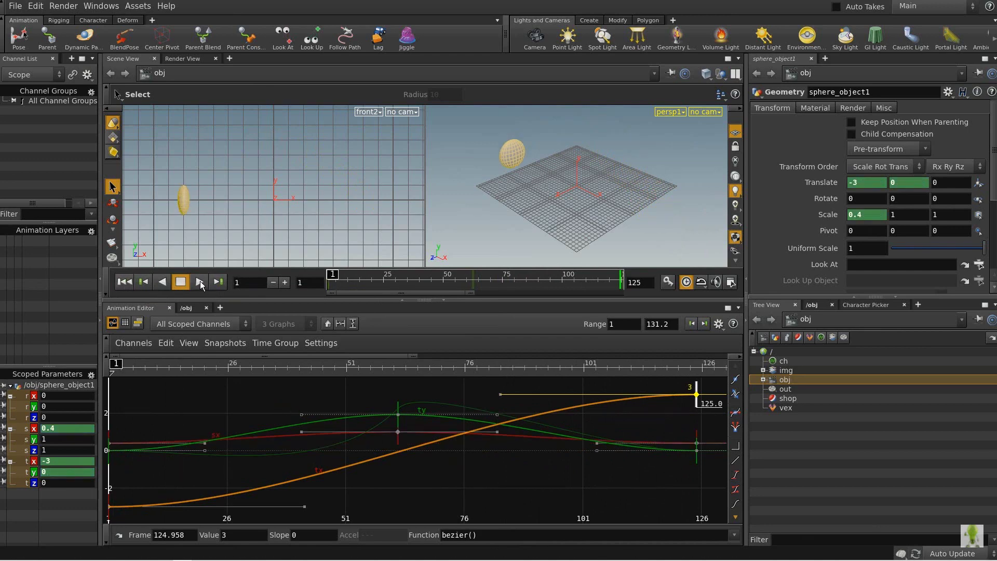
{"action": "left_click", "coordinate": [200, 282]}
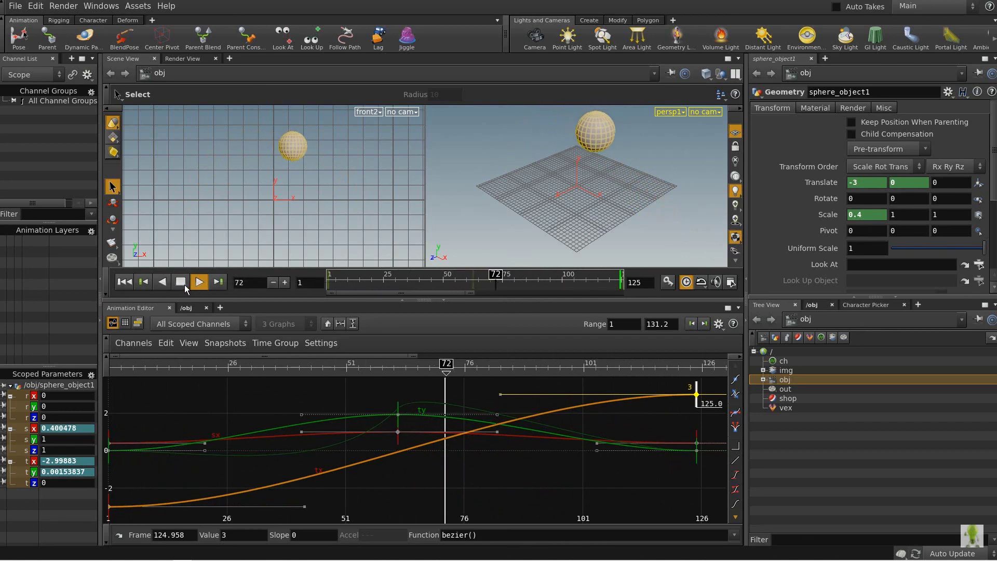
{"action": "left_click", "coordinate": [181, 282]}
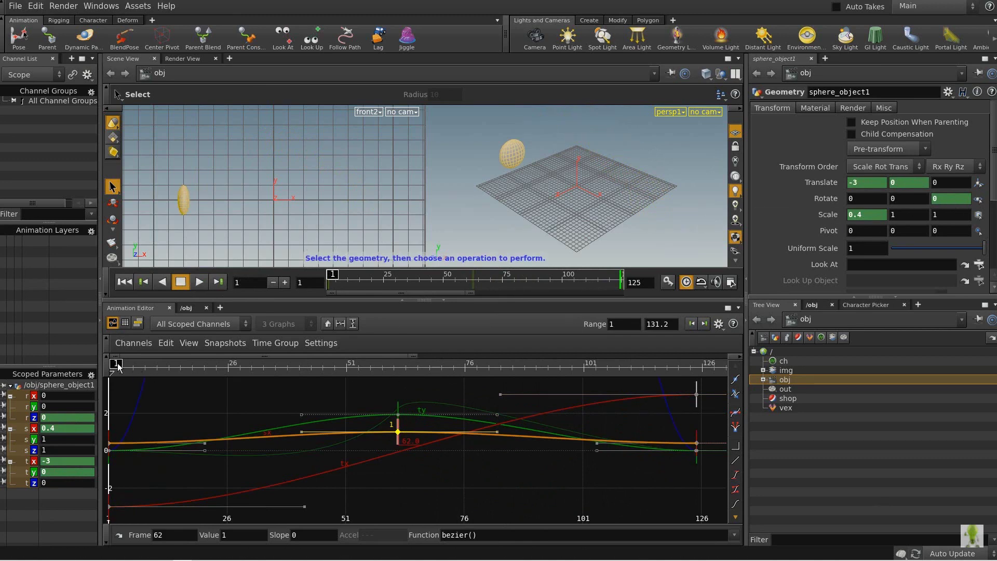
{"action": "left_click_drag", "start_coordinate": [118, 367], "coordinate": [404, 371]}
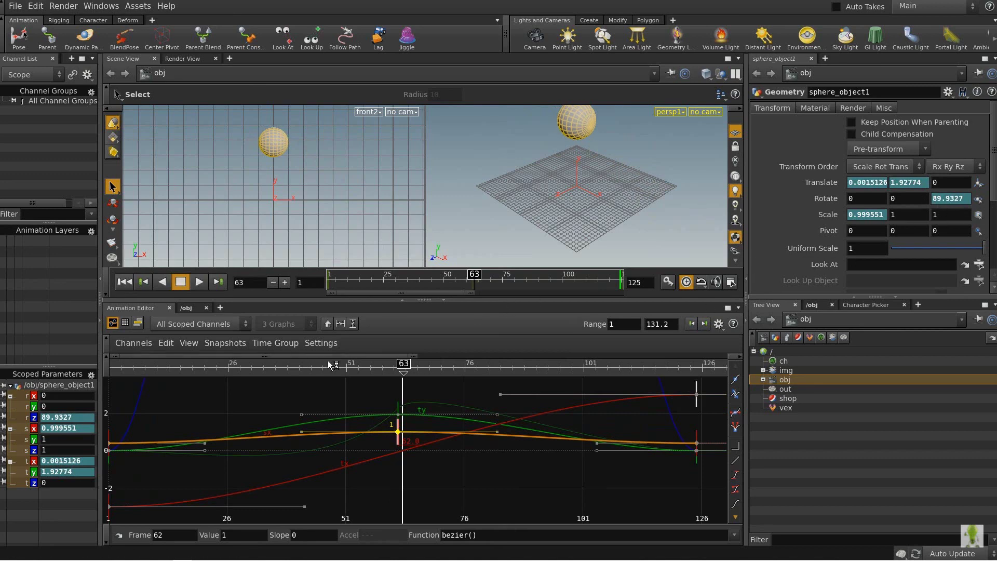
{"action": "left_click_drag", "start_coordinate": [404, 366], "coordinate": [111, 374]}
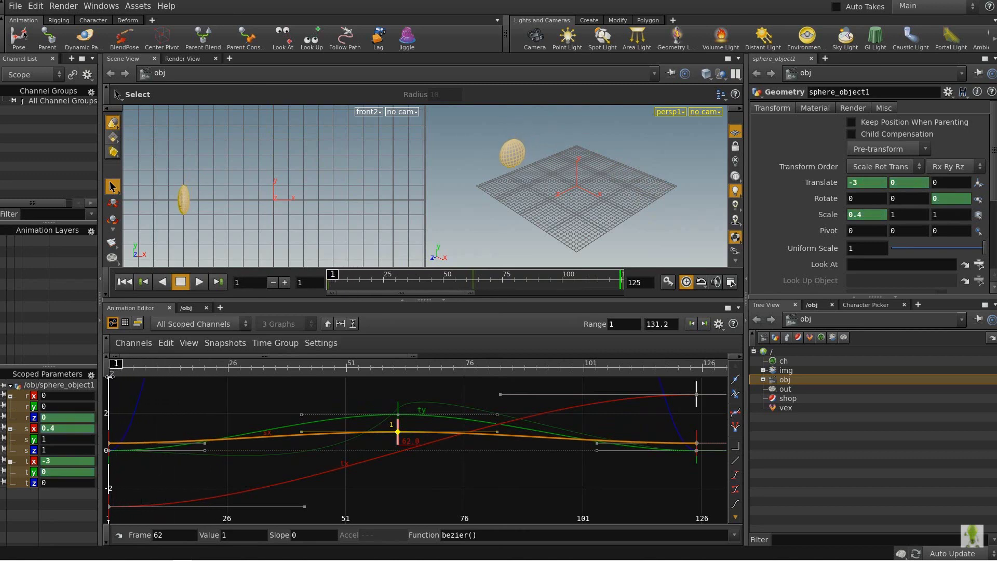
{"action": "left_click", "coordinate": [201, 281]}
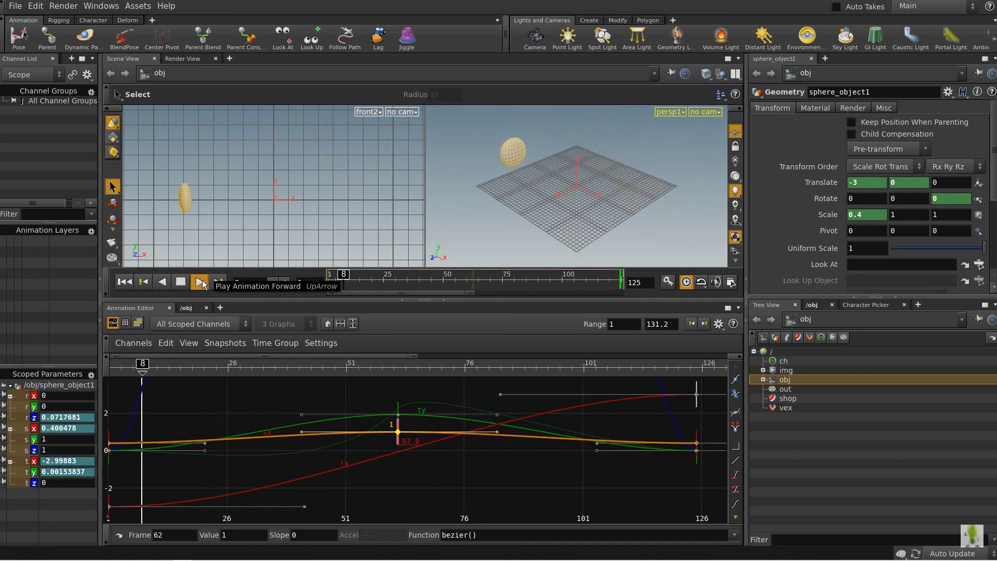
{"action": "left_click", "coordinate": [181, 282]}
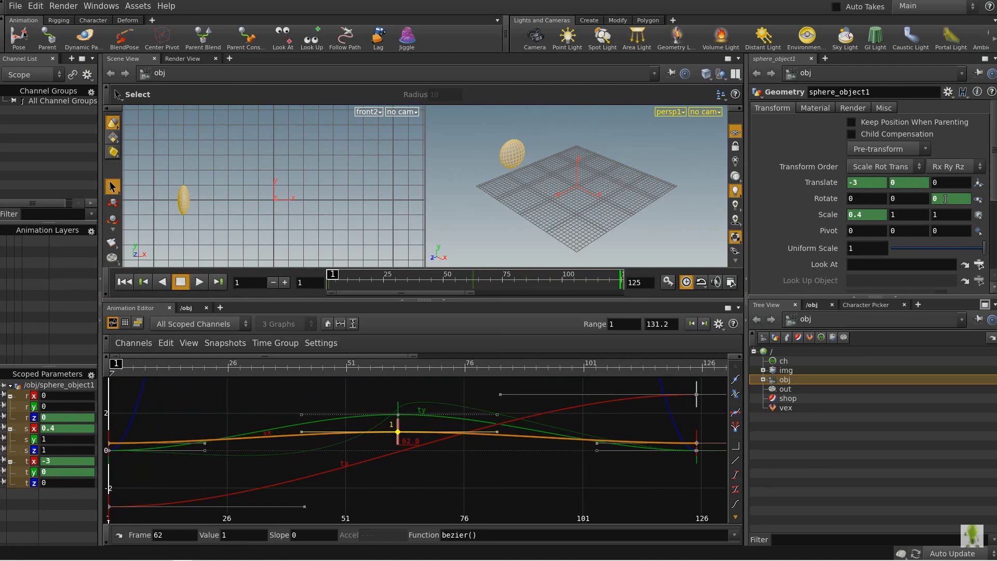
Enter 90 for Rotate Z at frame 1, then dismiss the field's right-click menu unchanged
{"action": "type", "text": "90"}
{"action": "key", "text": "Return"}
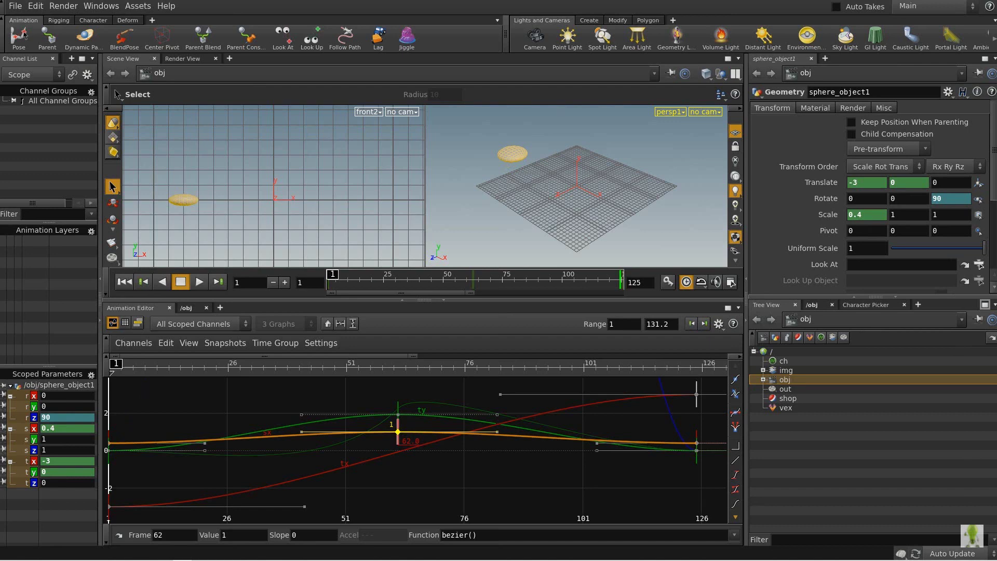
{"action": "right_click", "coordinate": [940, 198]}
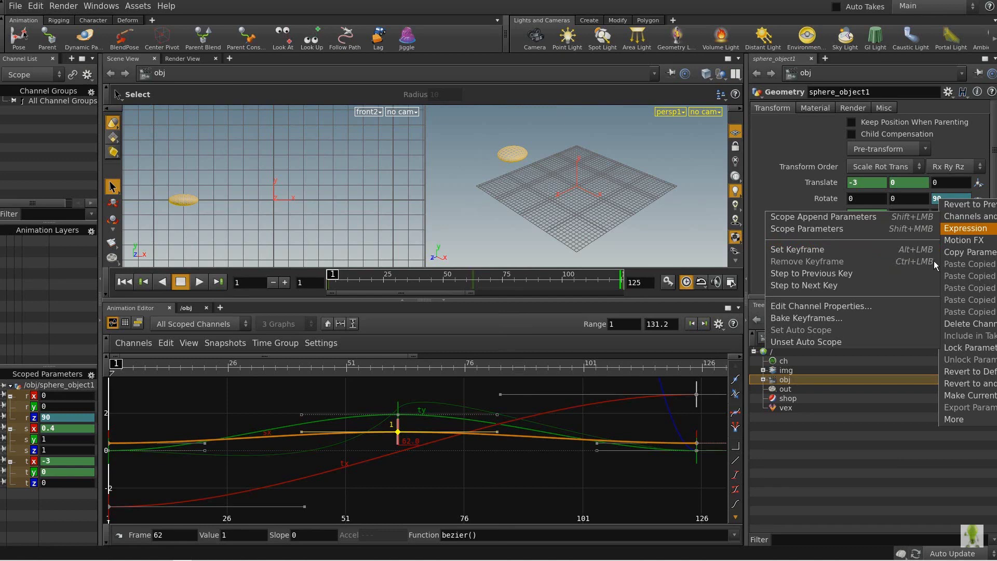
{"action": "mouse_move", "coordinate": [965, 419]}
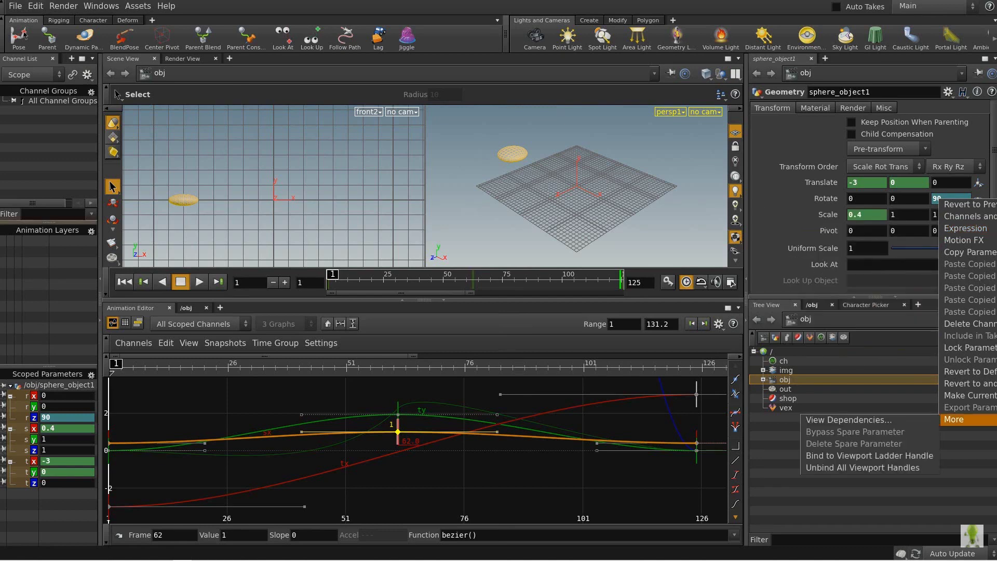
{"action": "key", "text": "Escape"}
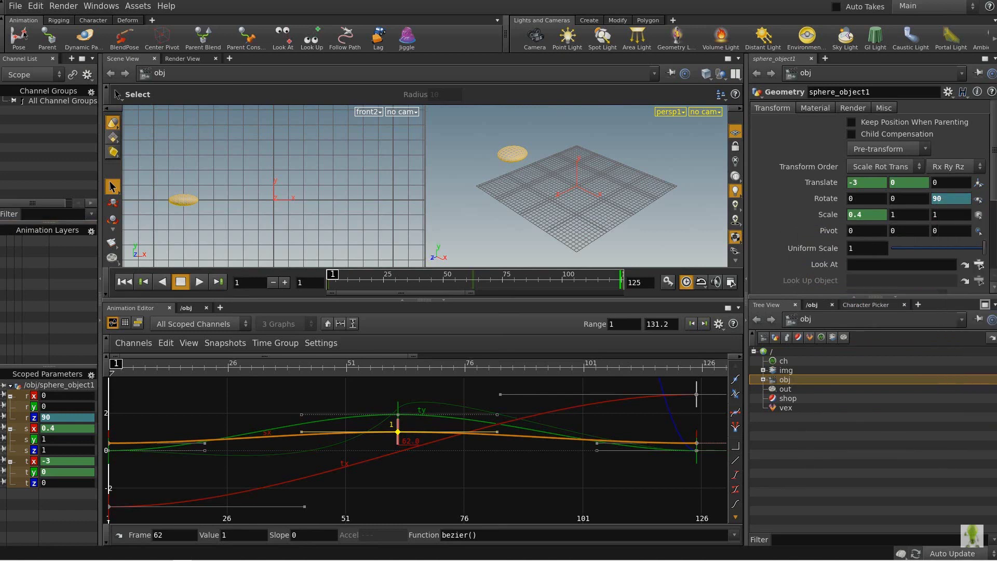